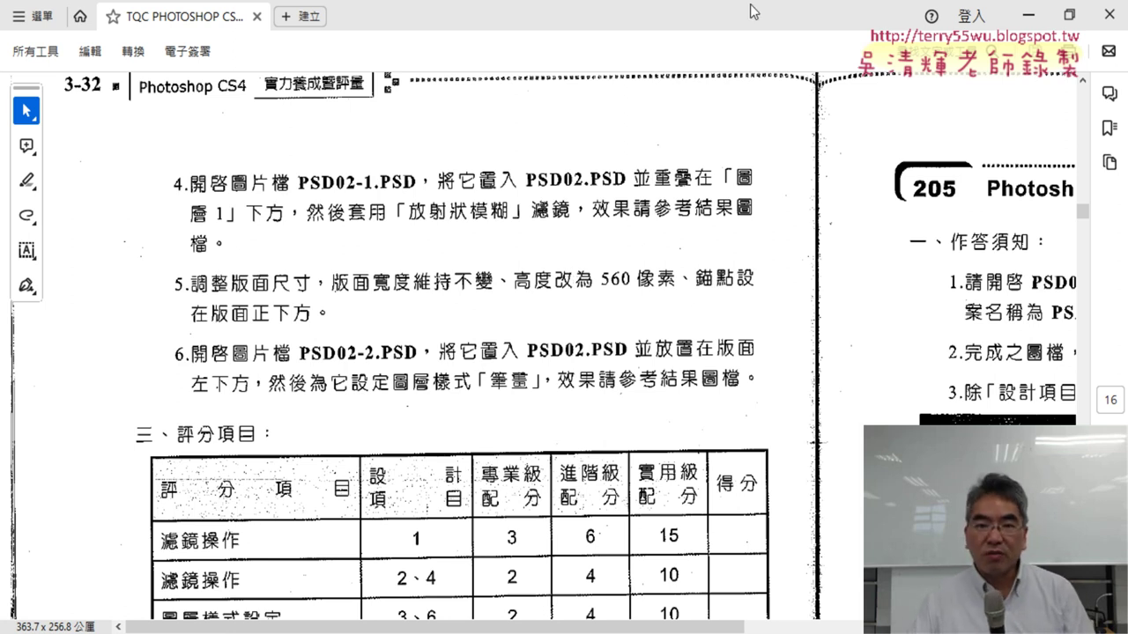
Minimize the Acrobat Reader exam instructions to bring PSD02.PSD in Photoshop into view.
{"action": "left_click", "coordinate": [1024, 16]}
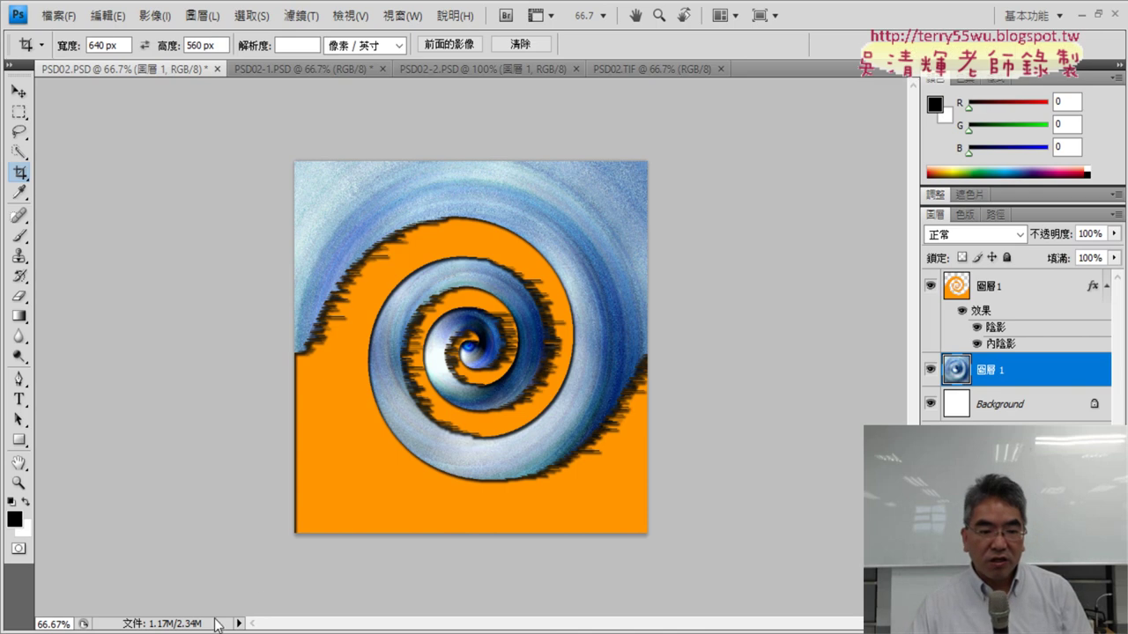
Switch the status-bar readout to document dimensions, 22.58 × 22.58 cm at 72 ppi.
{"action": "left_click", "coordinate": [238, 623]}
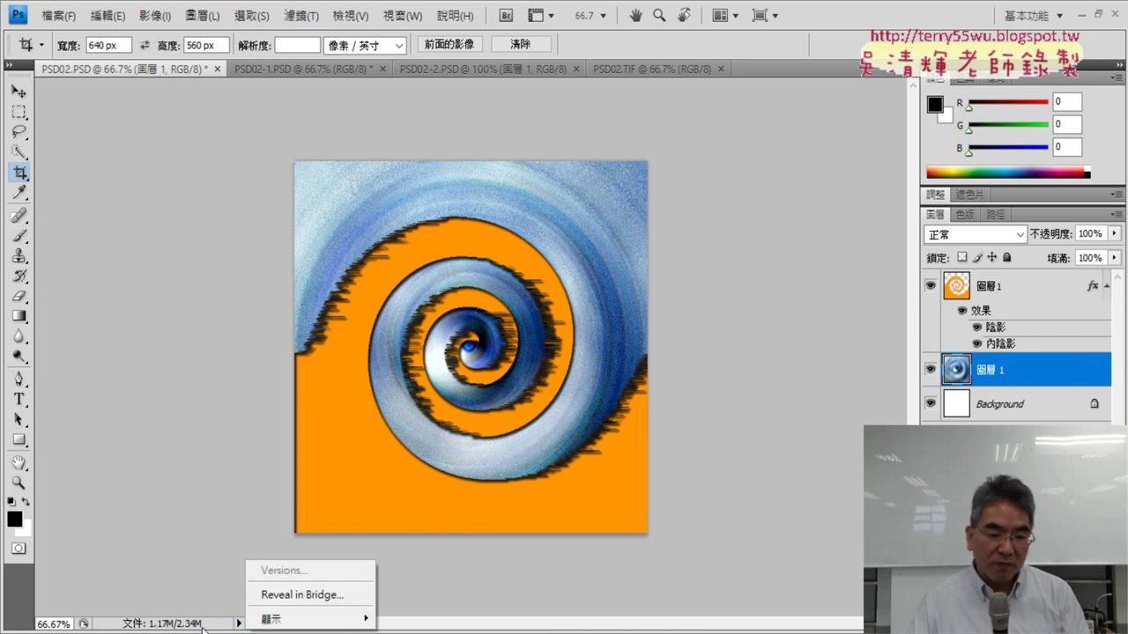
{"action": "mouse_move", "coordinate": [308, 619]}
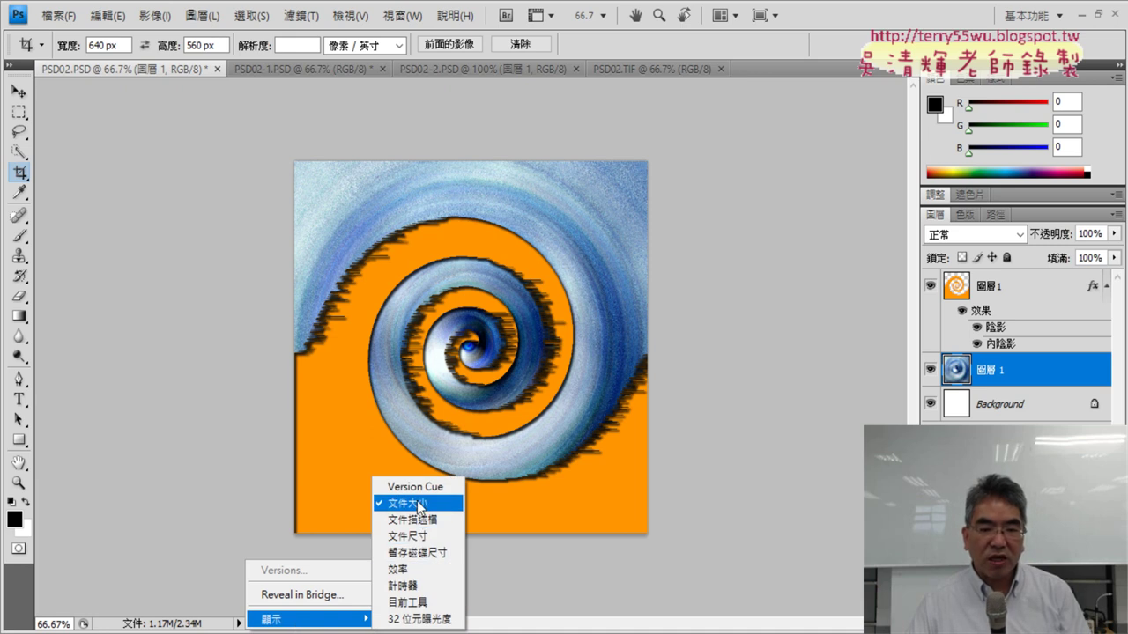
{"action": "left_click", "coordinate": [412, 536]}
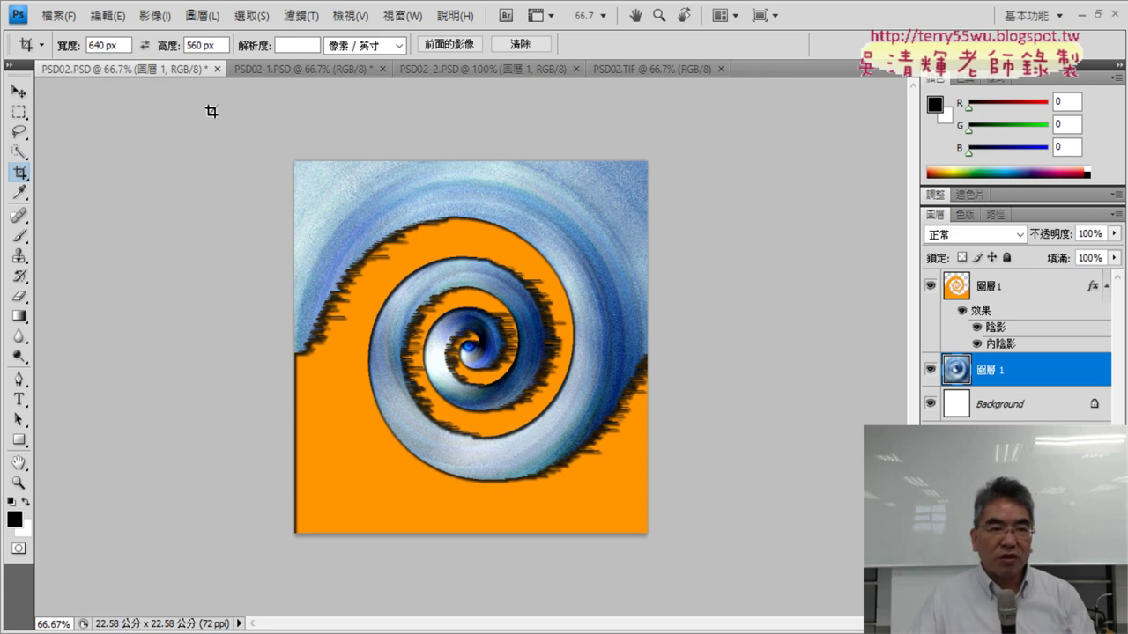
{"action": "left_click", "coordinate": [109, 16]}
{"action": "mouse_move", "coordinate": [132, 613]}
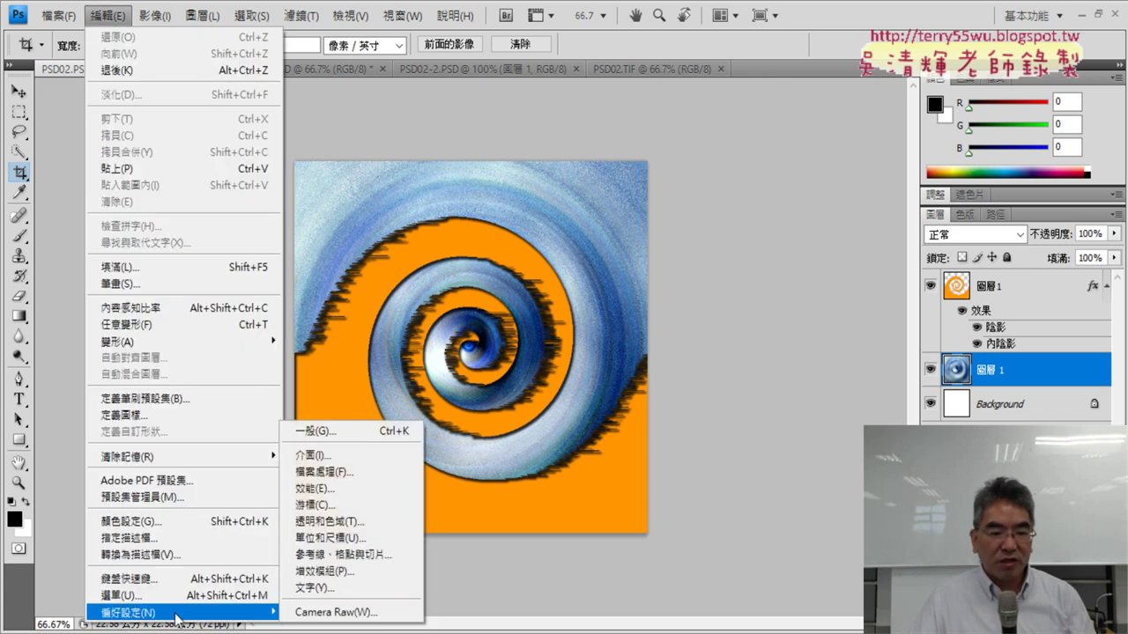
Set ruler units to pixels in Units & Rulers preferences so the document reads 640 × 640.
{"action": "left_click", "coordinate": [376, 433]}
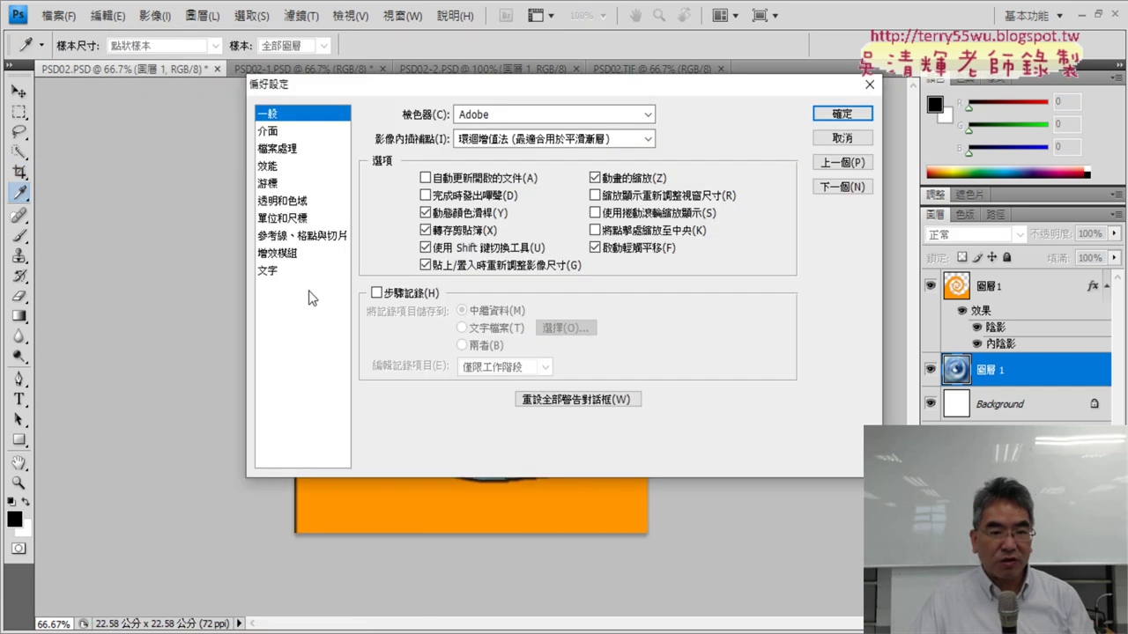
{"action": "left_click", "coordinate": [282, 218]}
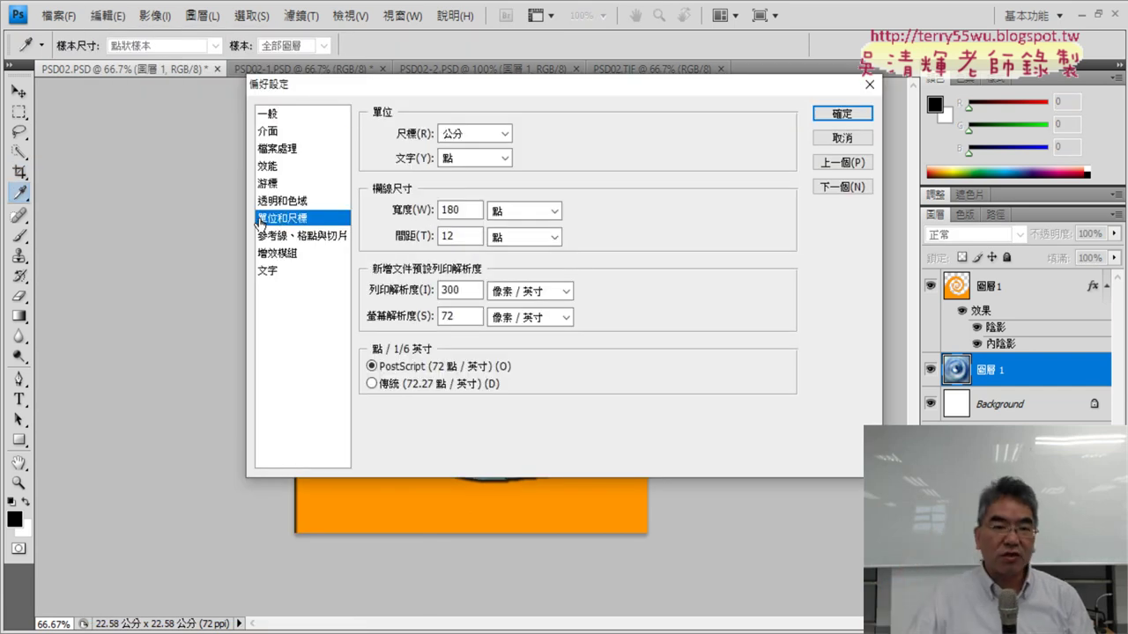
{"action": "left_click", "coordinate": [478, 133]}
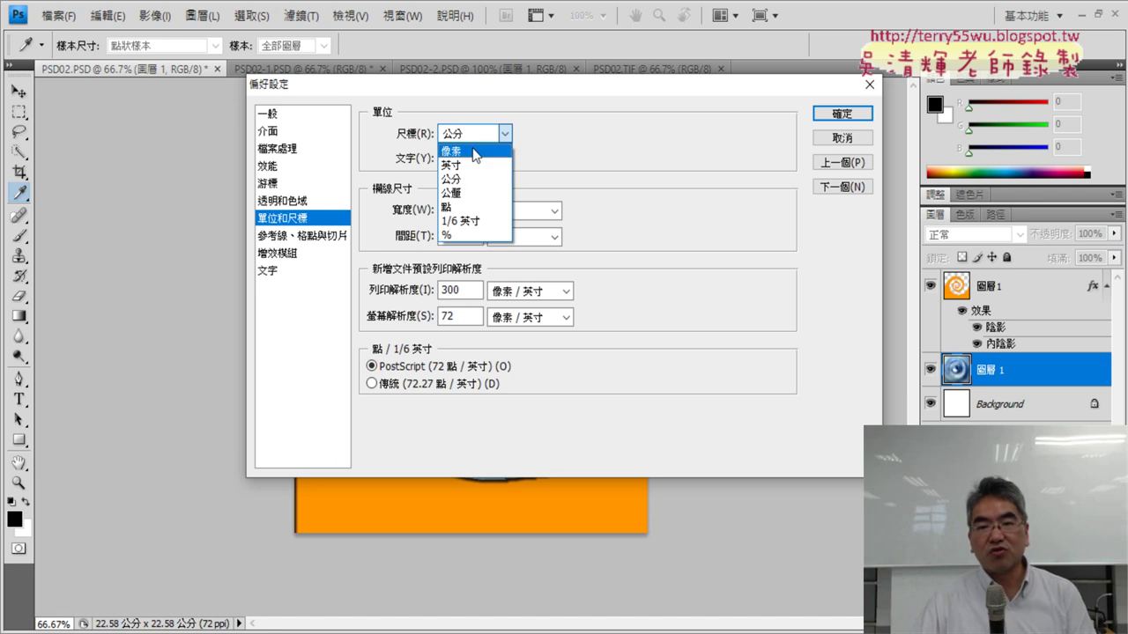
{"action": "left_click", "coordinate": [474, 152]}
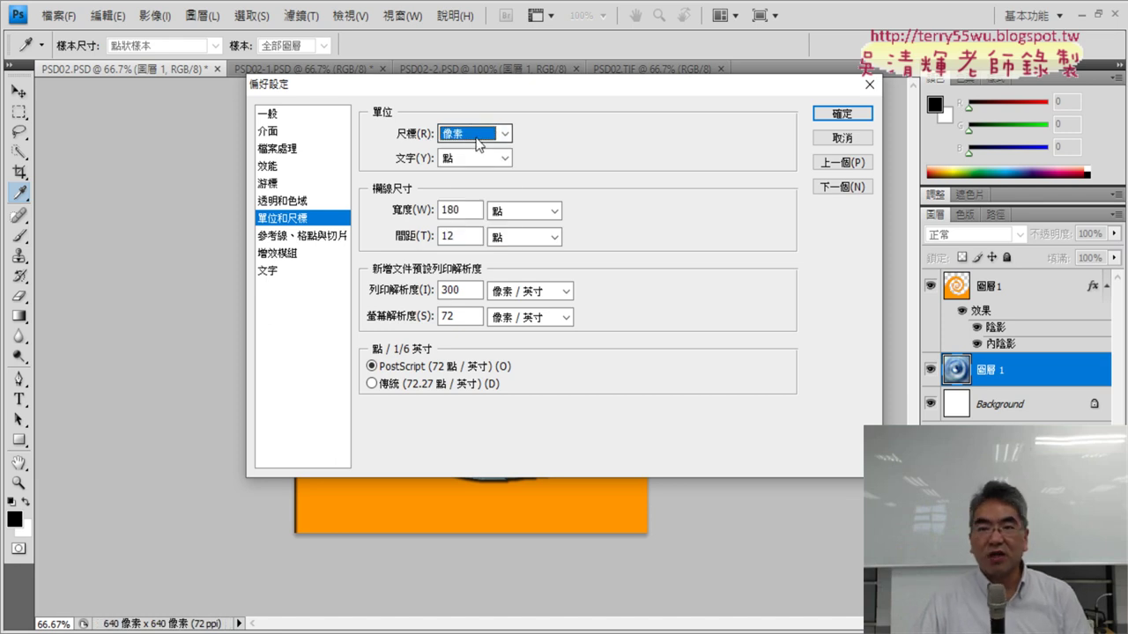
{"action": "left_click", "coordinate": [838, 111]}
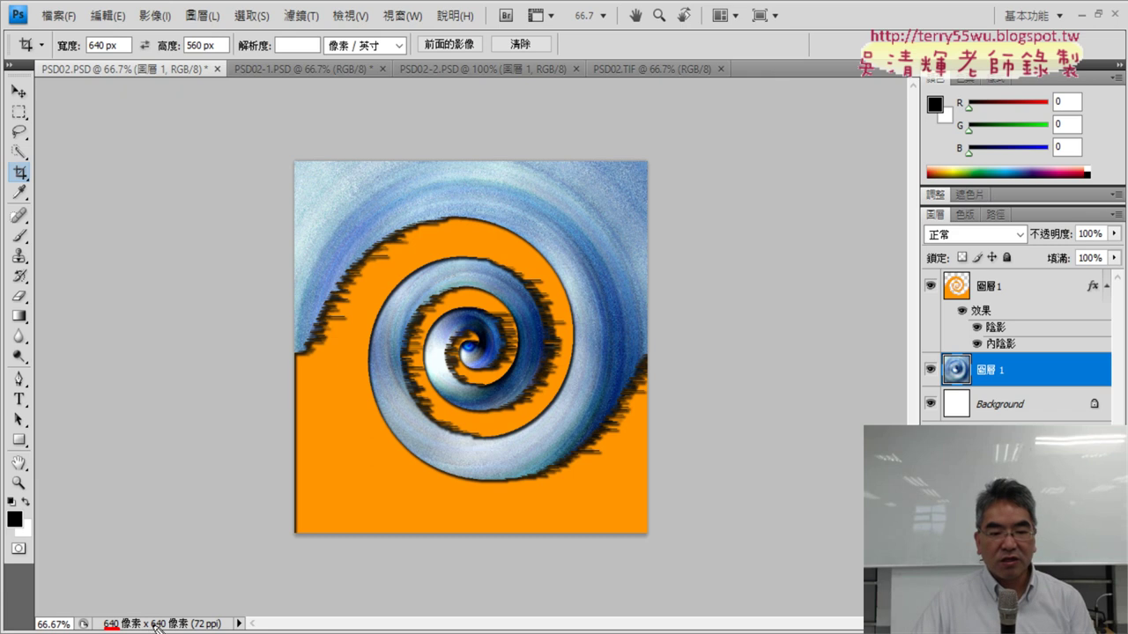
{"action": "left_click_drag", "start_coordinate": [261, 163], "coordinate": [298, 162]}
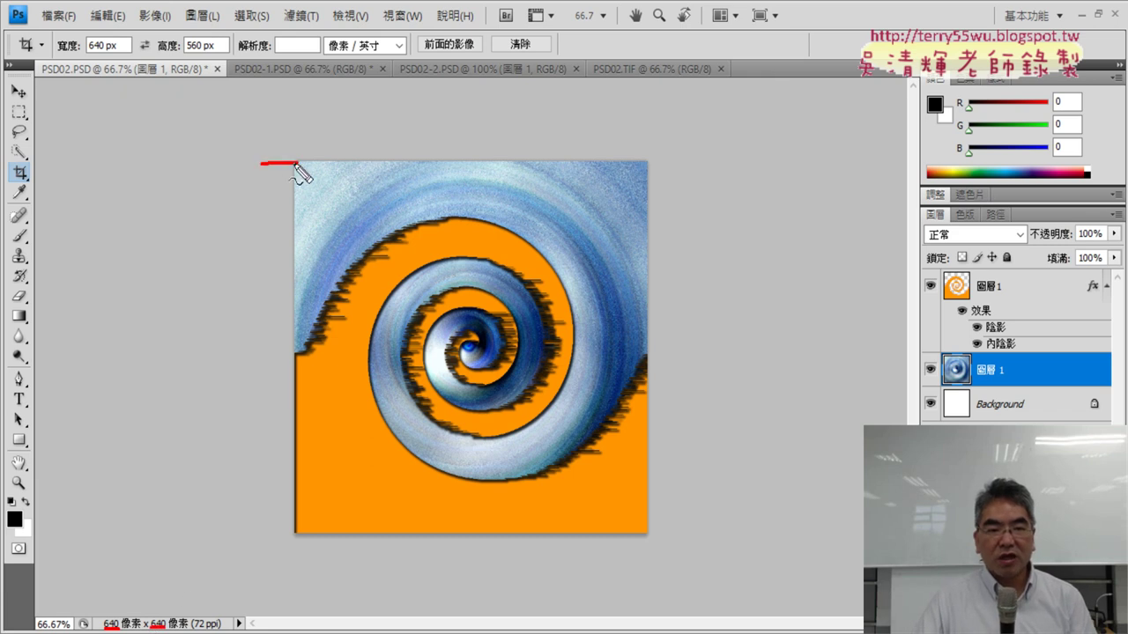
{"action": "left_click_drag", "start_coordinate": [265, 529], "coordinate": [296, 529]}
{"action": "mouse_move", "coordinate": [174, 274]}
{"action": "left_mouse_down"}
{"action": "mouse_move", "coordinate": [146, 349]}
{"action": "mouse_move", "coordinate": [138, 319]}
{"action": "left_mouse_up"}
{"action": "mouse_move", "coordinate": [201, 303]}
{"action": "left_mouse_down"}
{"action": "mouse_move", "coordinate": [183, 314]}
{"action": "mouse_move", "coordinate": [216, 339]}
{"action": "mouse_move", "coordinate": [194, 374]}
{"action": "left_mouse_up"}
{"action": "mouse_move", "coordinate": [231, 304]}
{"action": "left_mouse_down"}
{"action": "mouse_move", "coordinate": [252, 352]}
{"action": "mouse_move", "coordinate": [231, 304]}
{"action": "left_mouse_up"}
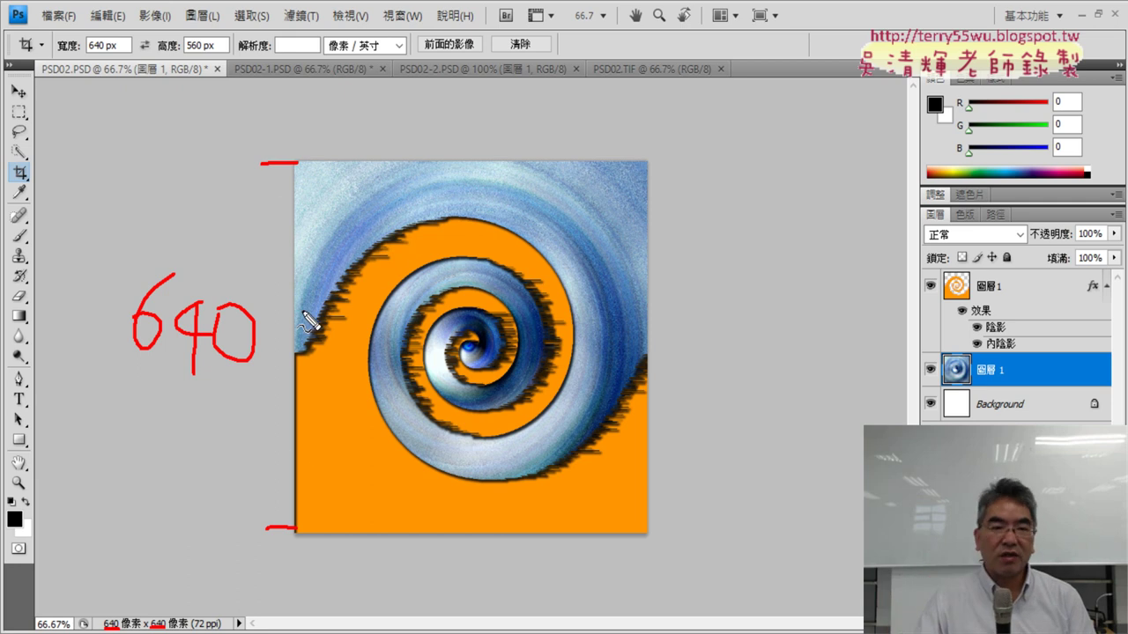
{"action": "left_click_drag", "start_coordinate": [309, 130], "coordinate": [289, 161]}
{"action": "left_click_drag", "start_coordinate": [643, 109], "coordinate": [659, 141]}
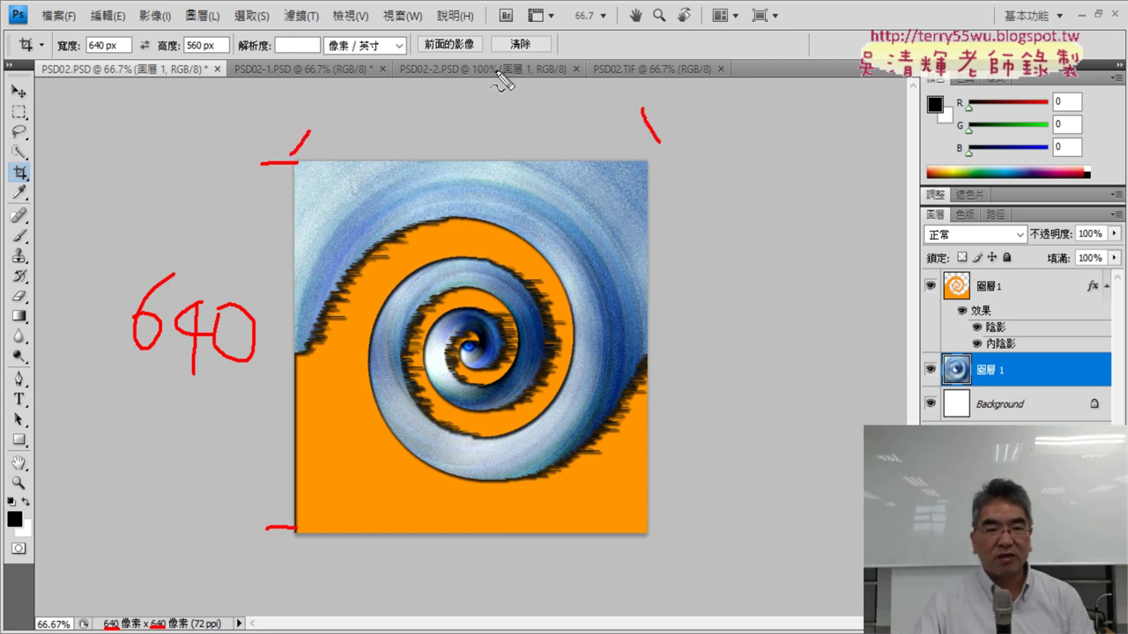
{"action": "left_click_drag", "start_coordinate": [481, 74], "coordinate": [454, 116]}
{"action": "mouse_move", "coordinate": [526, 74]}
{"action": "left_mouse_down"}
{"action": "mouse_move", "coordinate": [563, 111]}
{"action": "mouse_move", "coordinate": [531, 139]}
{"action": "left_mouse_up"}
{"action": "left_click_drag", "start_coordinate": [573, 95], "coordinate": [568, 99]}
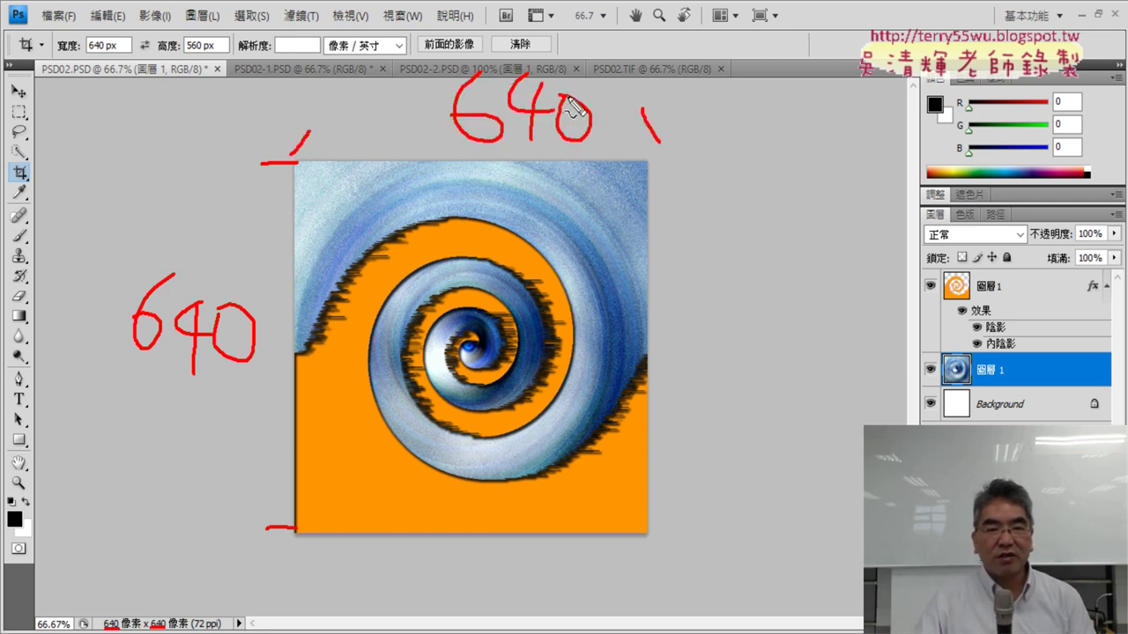
{"action": "left_click_drag", "start_coordinate": [310, 161], "coordinate": [634, 160]}
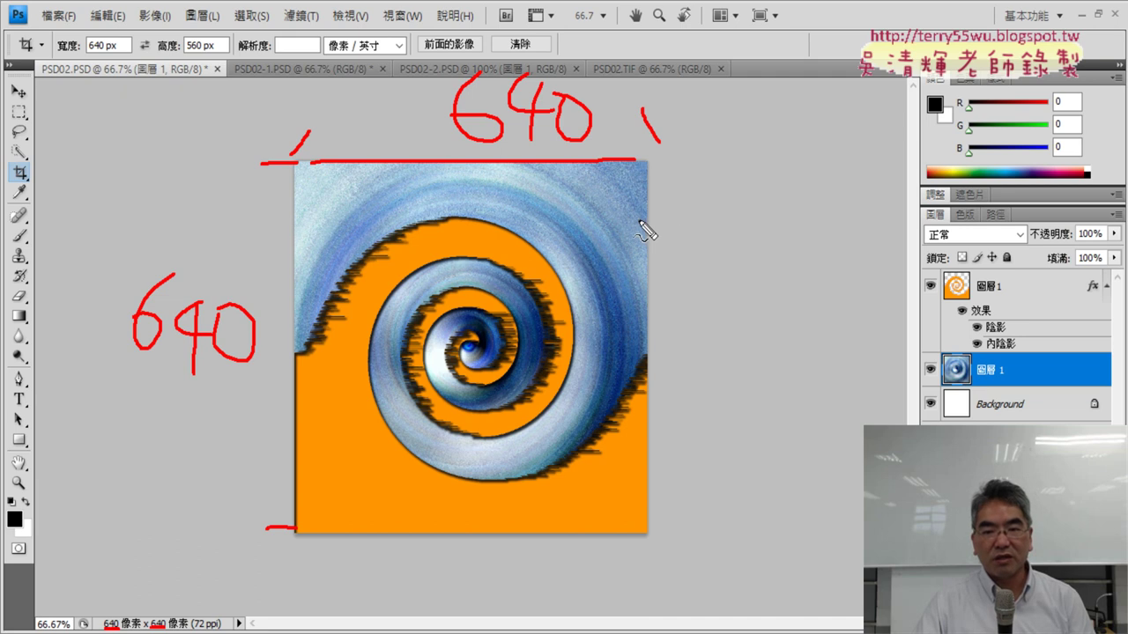
{"action": "left_click_drag", "start_coordinate": [638, 218], "coordinate": [665, 217]}
{"action": "left_click_drag", "start_coordinate": [649, 533], "coordinate": [675, 533]}
{"action": "left_click_drag", "start_coordinate": [756, 312], "coordinate": [719, 354]}
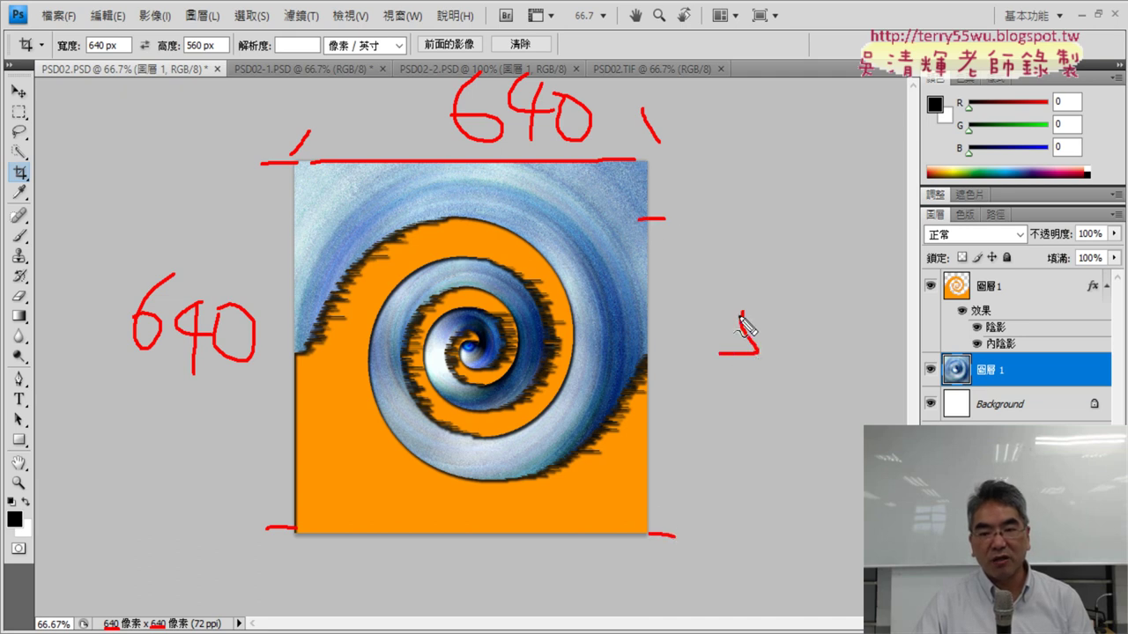
{"action": "mouse_move", "coordinate": [796, 295]}
{"action": "left_mouse_down"}
{"action": "mouse_move", "coordinate": [772, 344]}
{"action": "mouse_move", "coordinate": [821, 328]}
{"action": "left_mouse_up"}
{"action": "mouse_move", "coordinate": [654, 167]}
{"action": "left_mouse_down"}
{"action": "mouse_move", "coordinate": [667, 181]}
{"action": "mouse_move", "coordinate": [652, 216]}
{"action": "left_mouse_up"}
{"action": "mouse_move", "coordinate": [714, 170]}
{"action": "left_mouse_down"}
{"action": "mouse_move", "coordinate": [705, 173]}
{"action": "mouse_move", "coordinate": [736, 171]}
{"action": "left_mouse_up"}
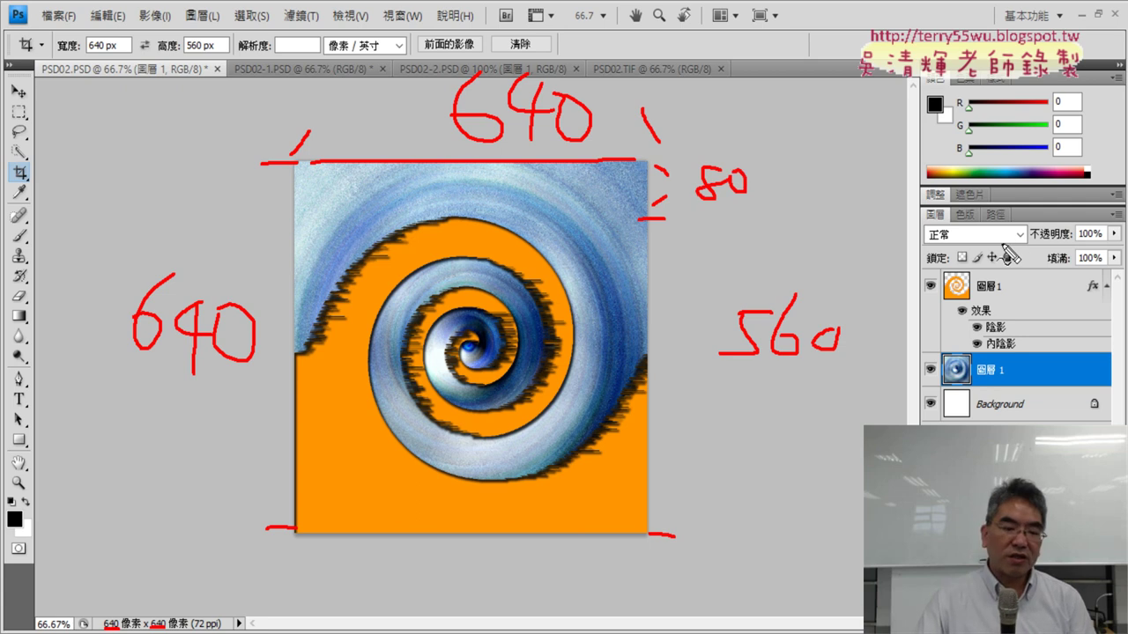
{"action": "key", "text": "Escape"}
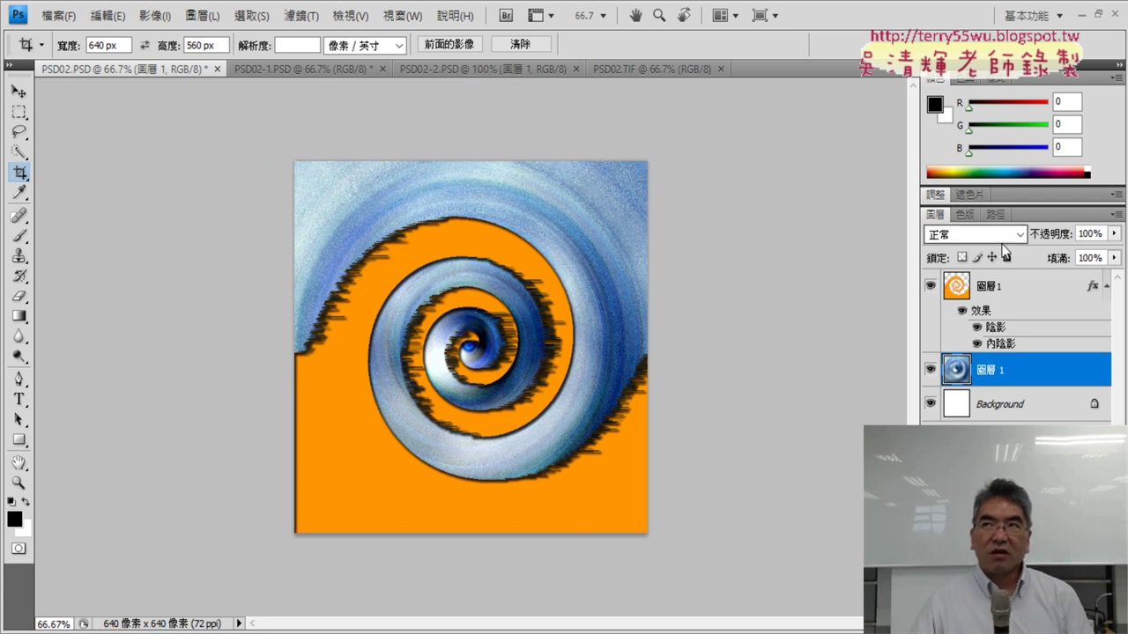
Enter a new canvas height of 560 px in the Canvas Size dialog.
{"action": "left_click", "coordinate": [164, 22]}
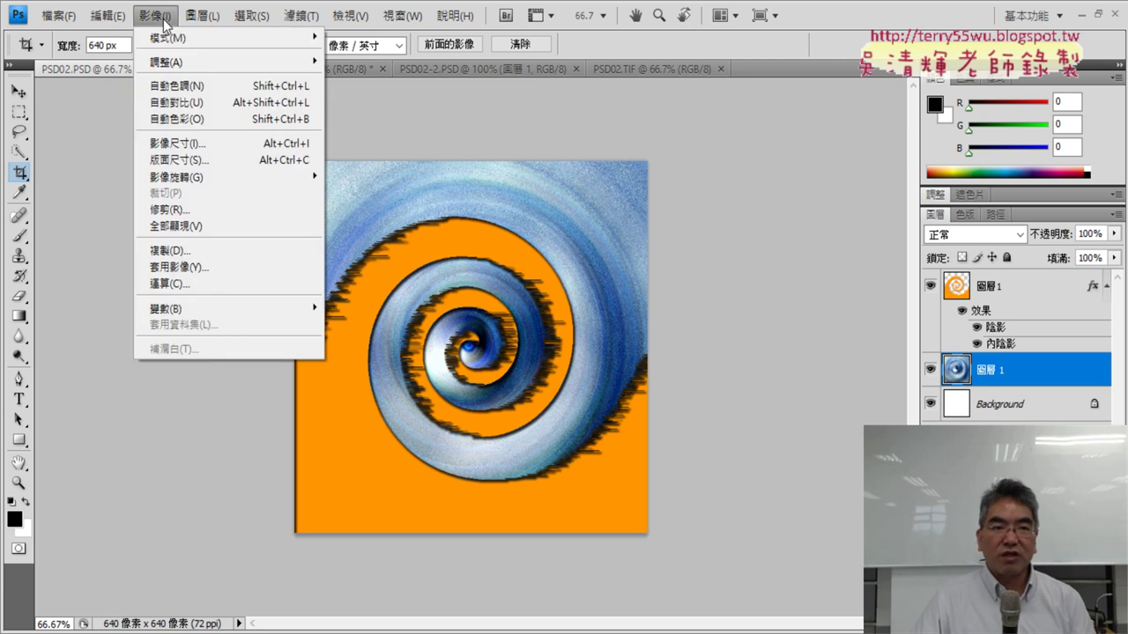
{"action": "left_click", "coordinate": [185, 158]}
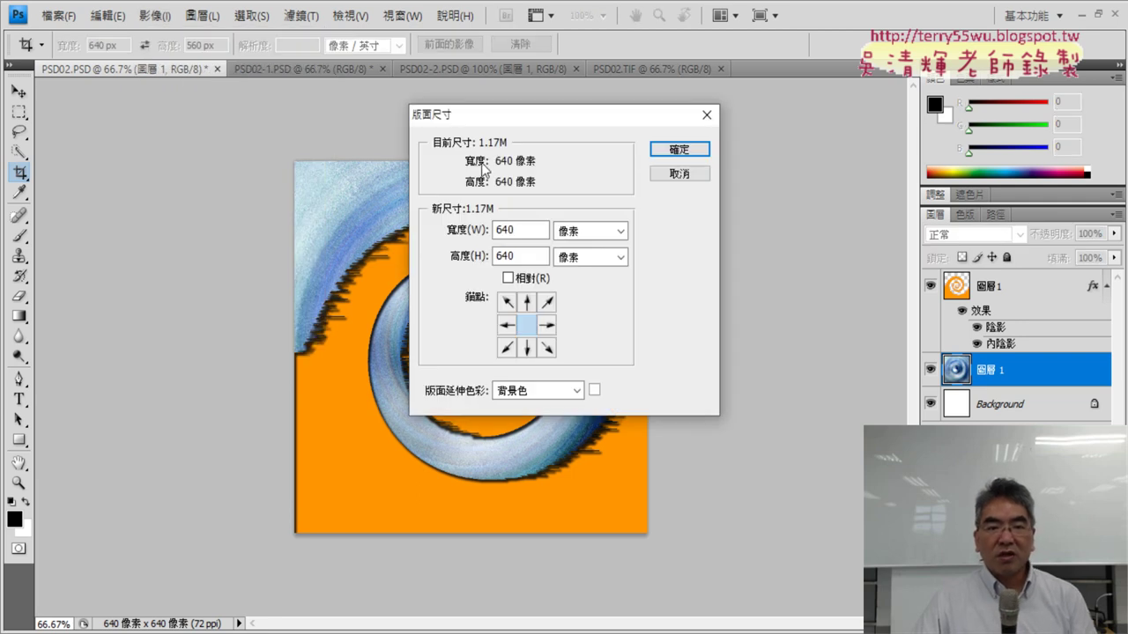
{"action": "left_click_drag", "start_coordinate": [559, 118], "coordinate": [806, 125]}
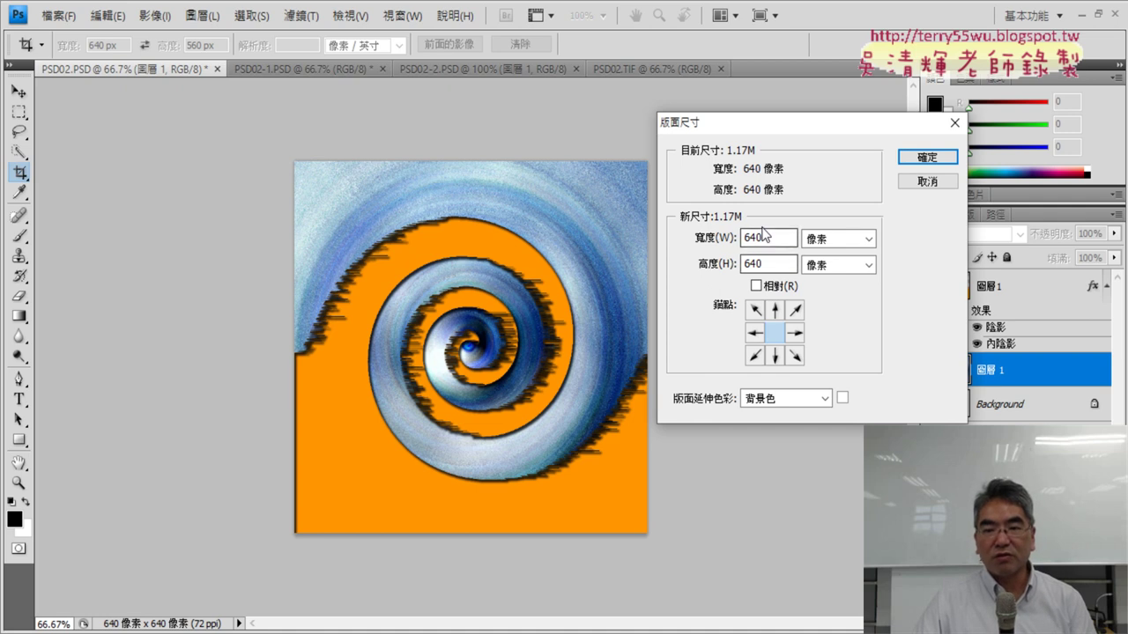
{"action": "left_click", "coordinate": [769, 264]}
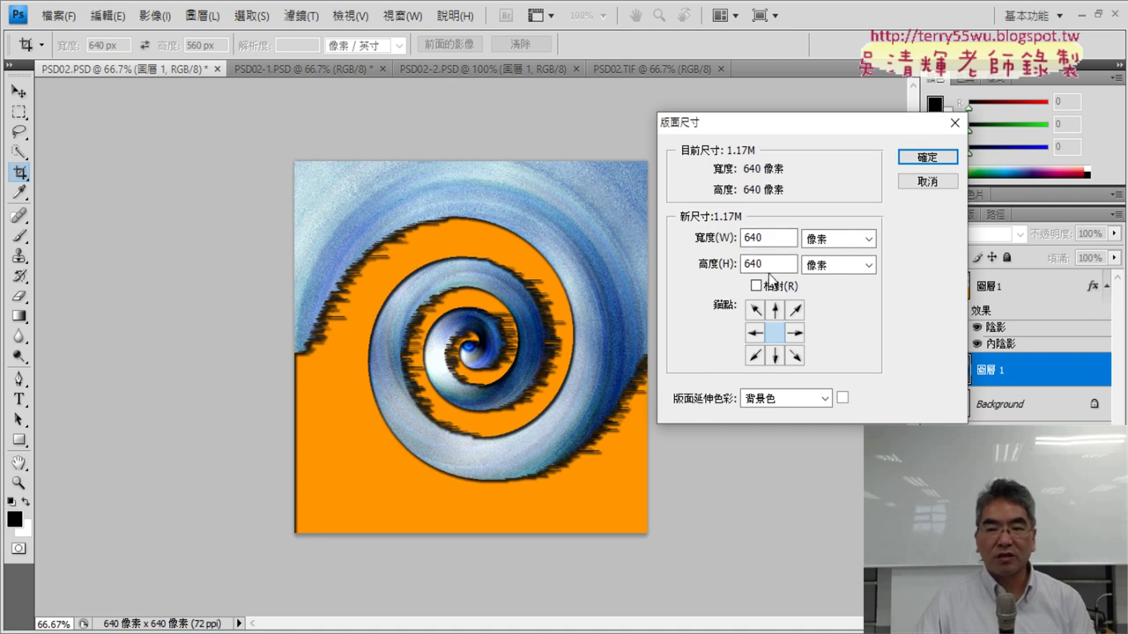
{"action": "left_click_drag", "start_coordinate": [769, 264], "coordinate": [735, 264]}
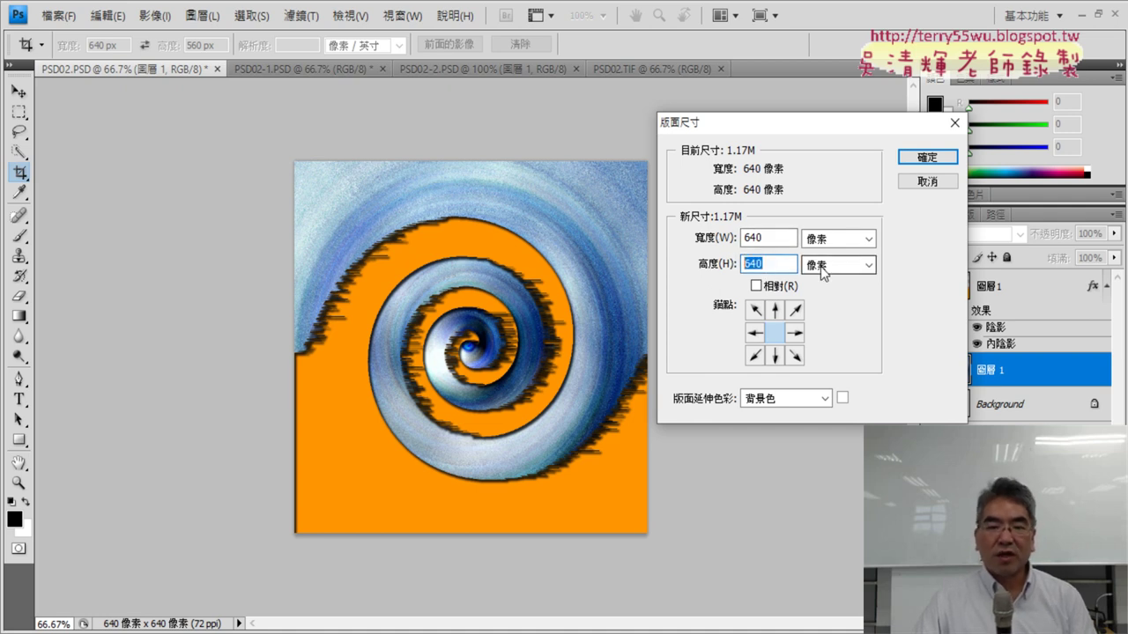
{"action": "type", "text": "560"}
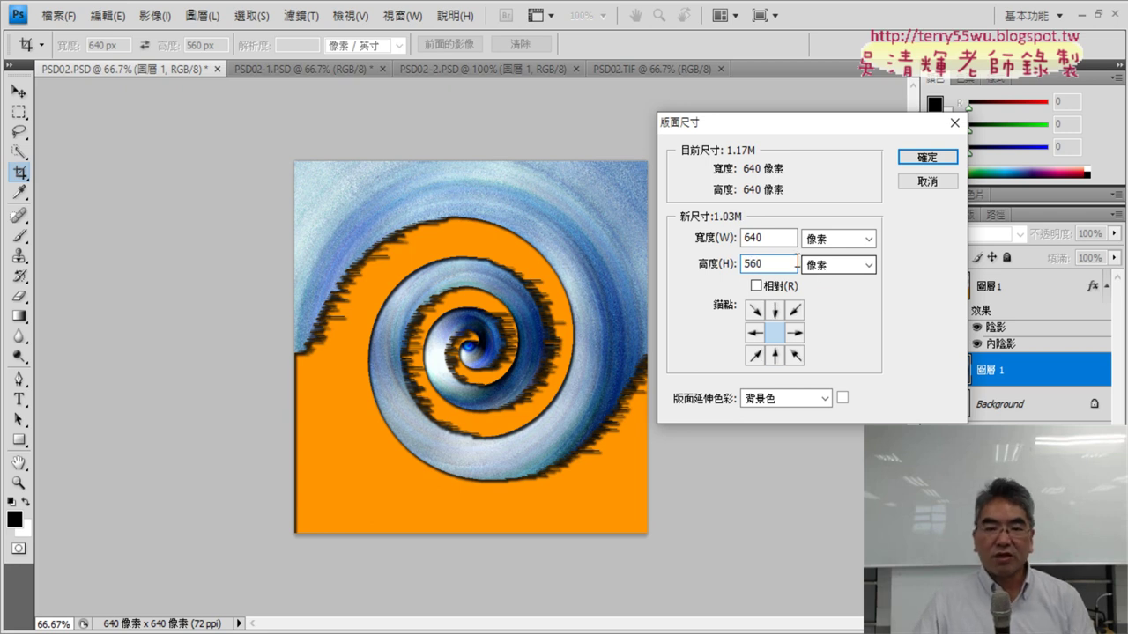
{"action": "left_click_drag", "start_coordinate": [764, 263], "coordinate": [689, 265]}
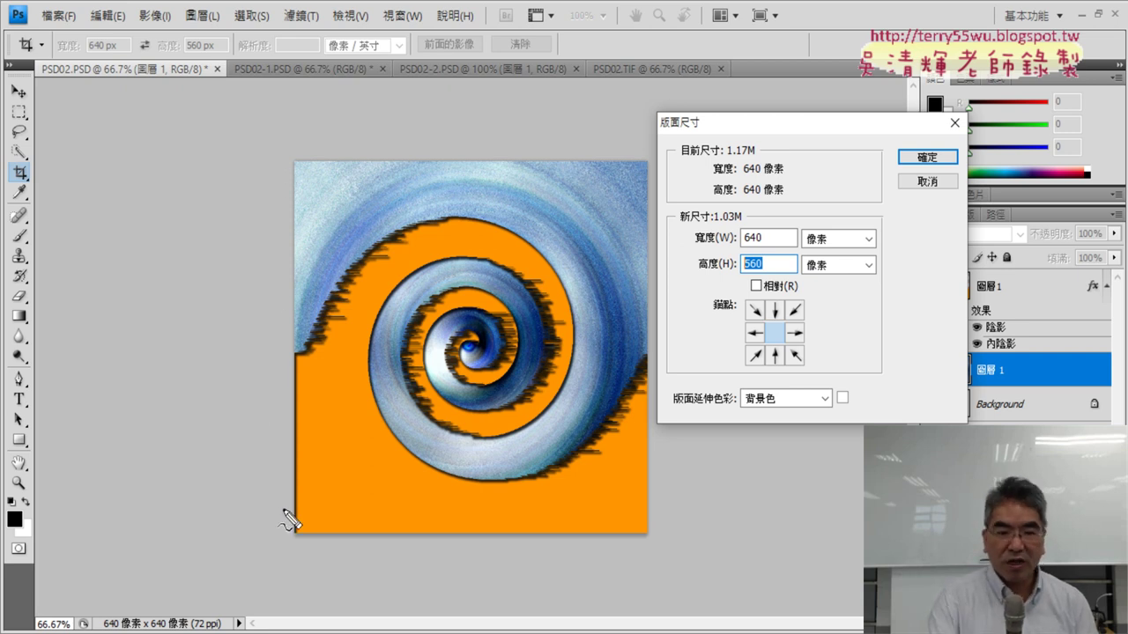
Anchor the canvas at bottom centre and apply 640 × 560, accepting the clipping.
{"action": "left_click_drag", "start_coordinate": [271, 185], "coordinate": [692, 178]}
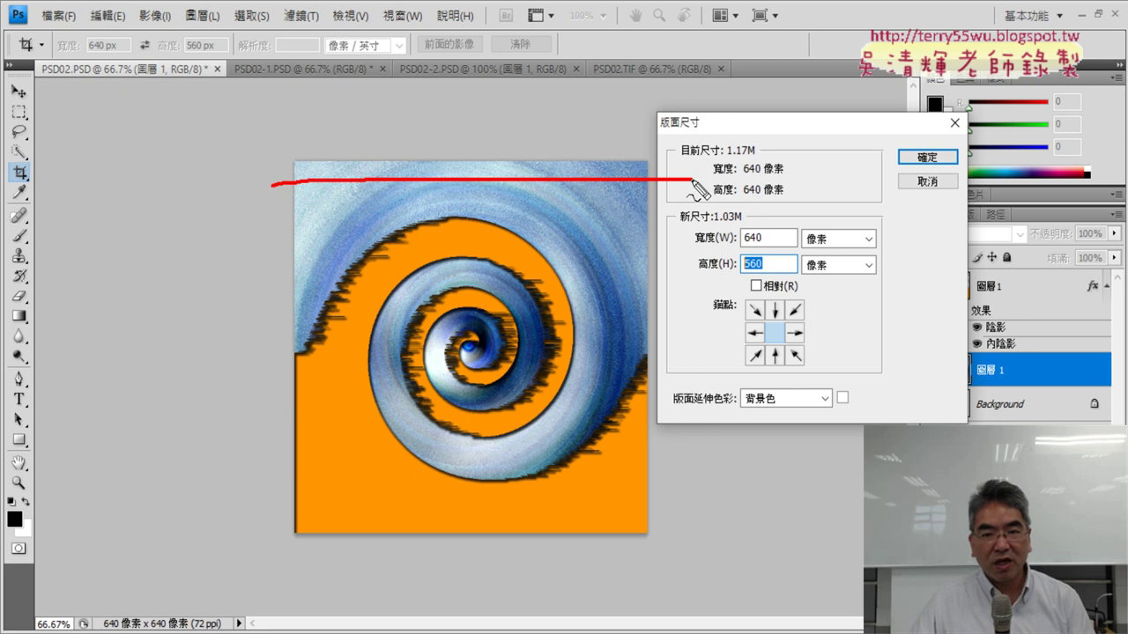
{"action": "left_click_drag", "start_coordinate": [257, 507], "coordinate": [696, 508]}
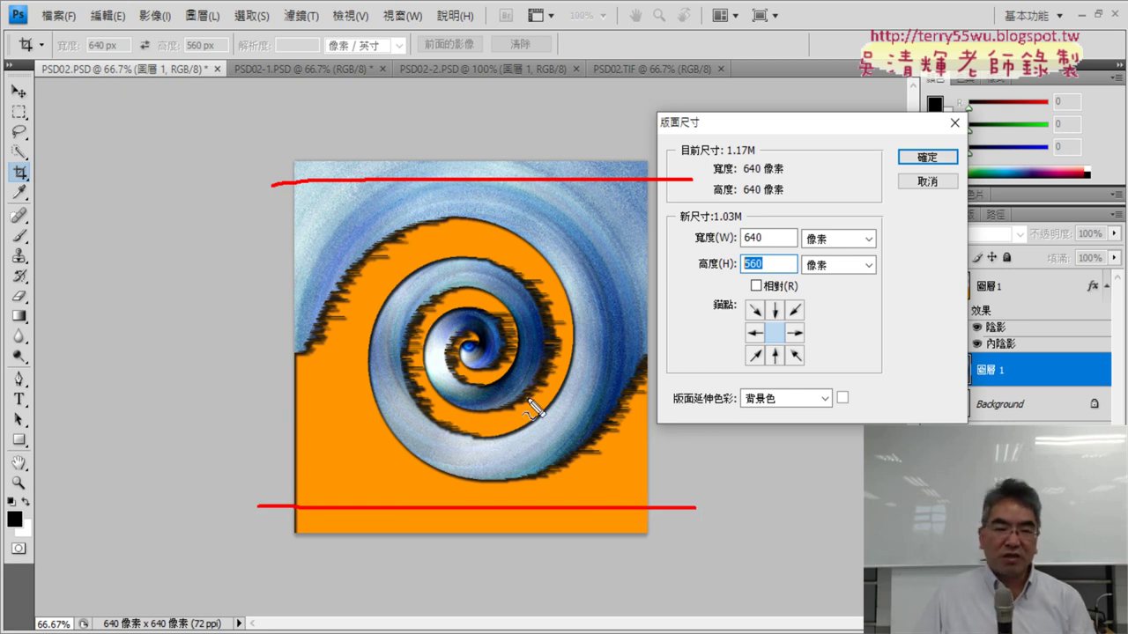
{"action": "key", "text": "Escape"}
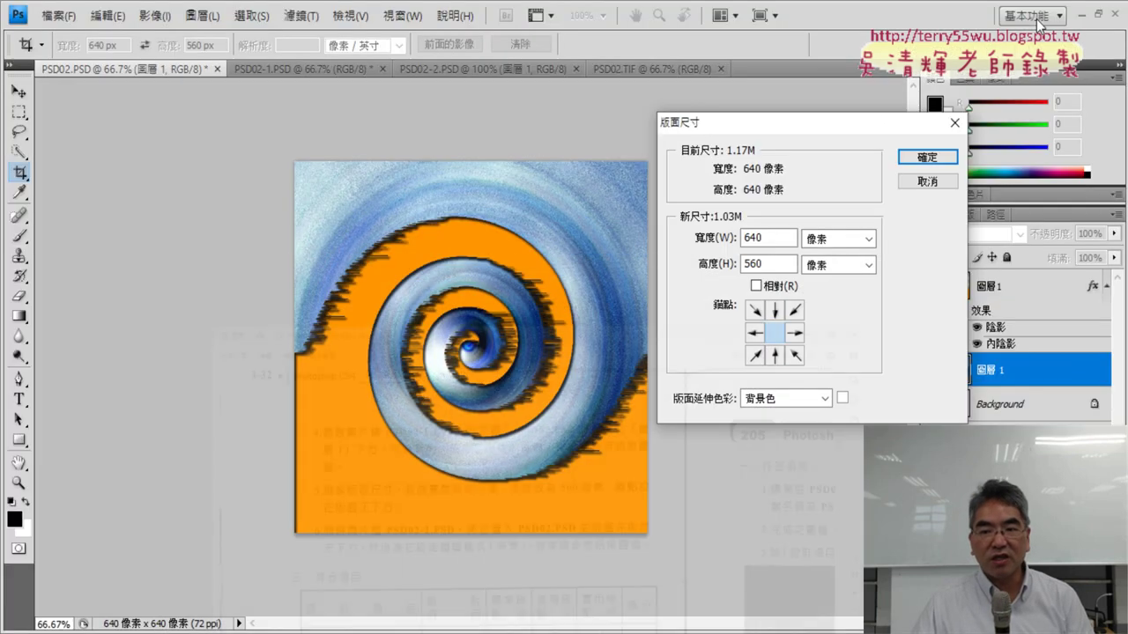
{"action": "left_click", "coordinate": [775, 356]}
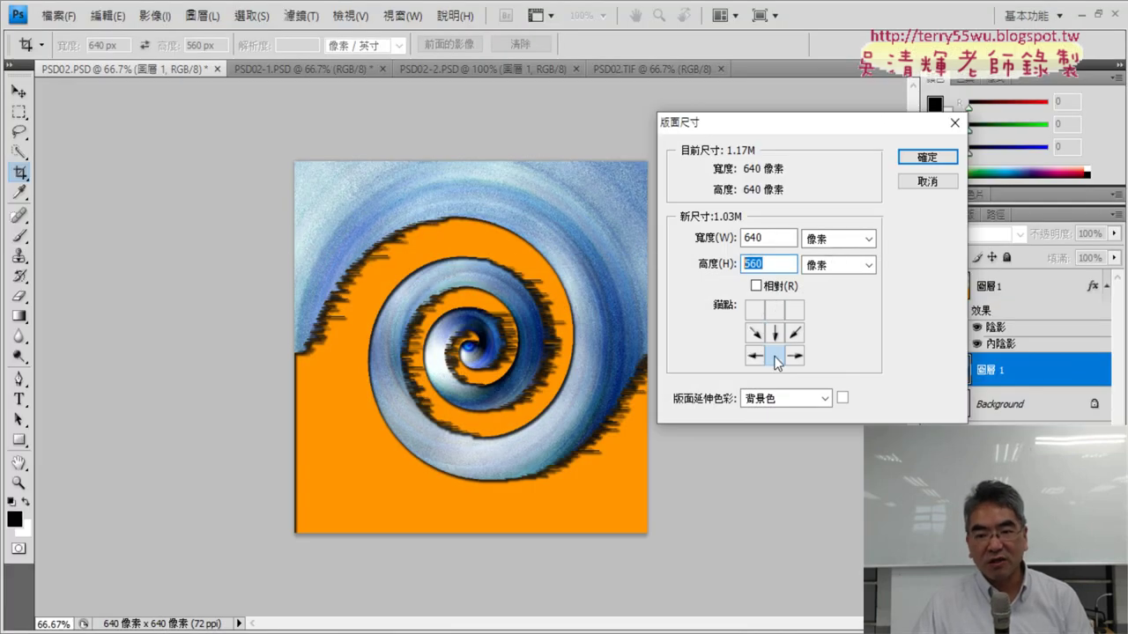
{"action": "left_click", "coordinate": [928, 158]}
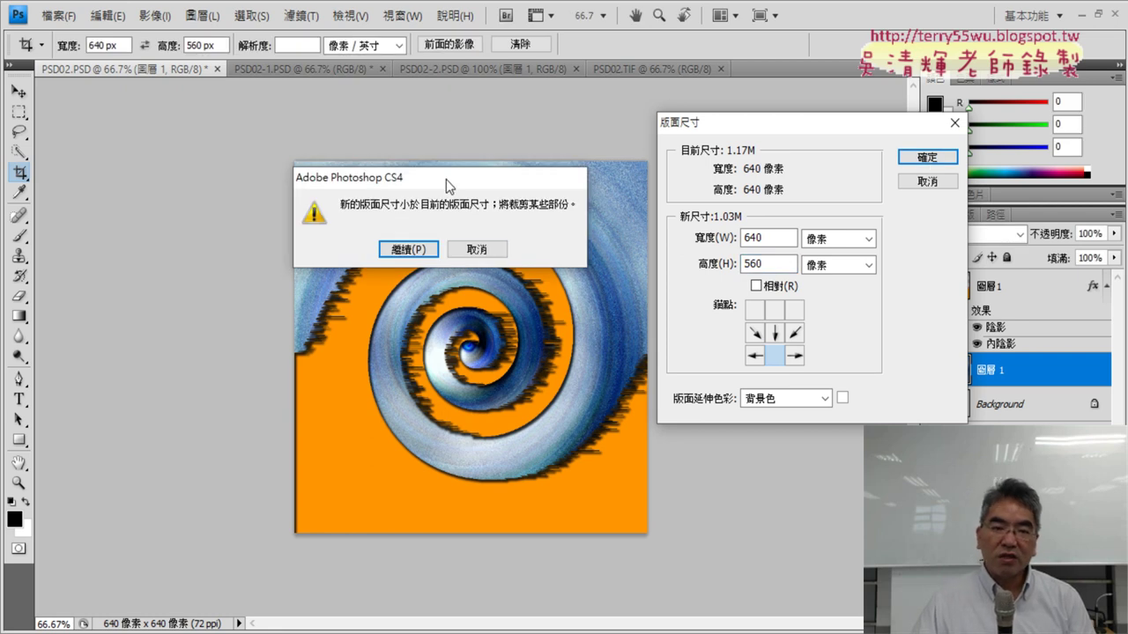
{"action": "left_click_drag", "start_coordinate": [446, 178], "coordinate": [685, 193]}
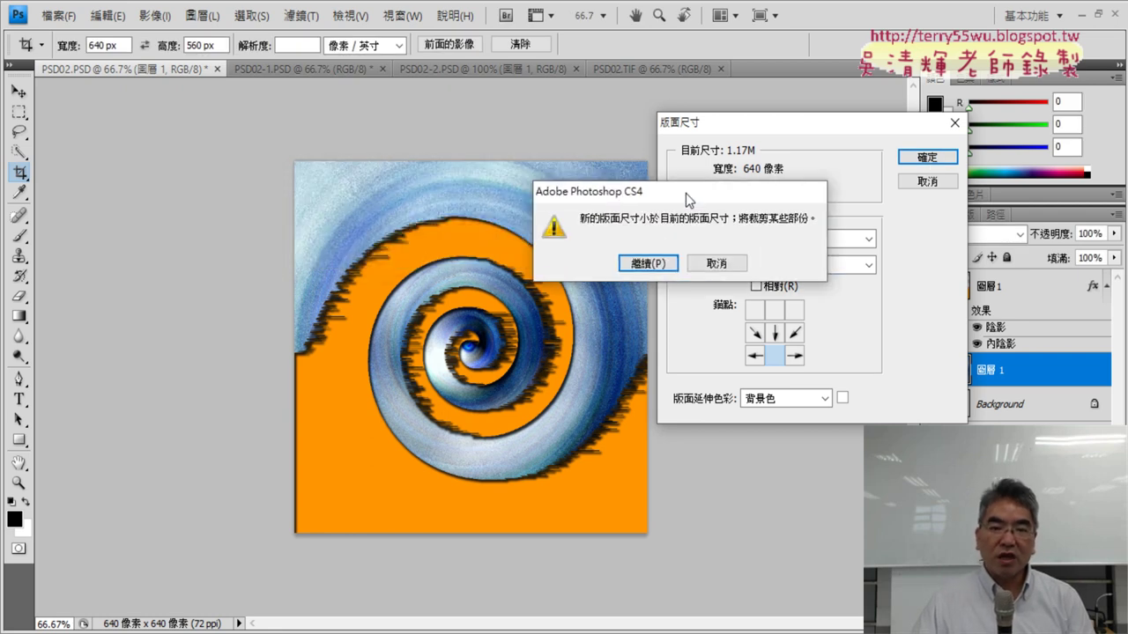
{"action": "left_click", "coordinate": [661, 270]}
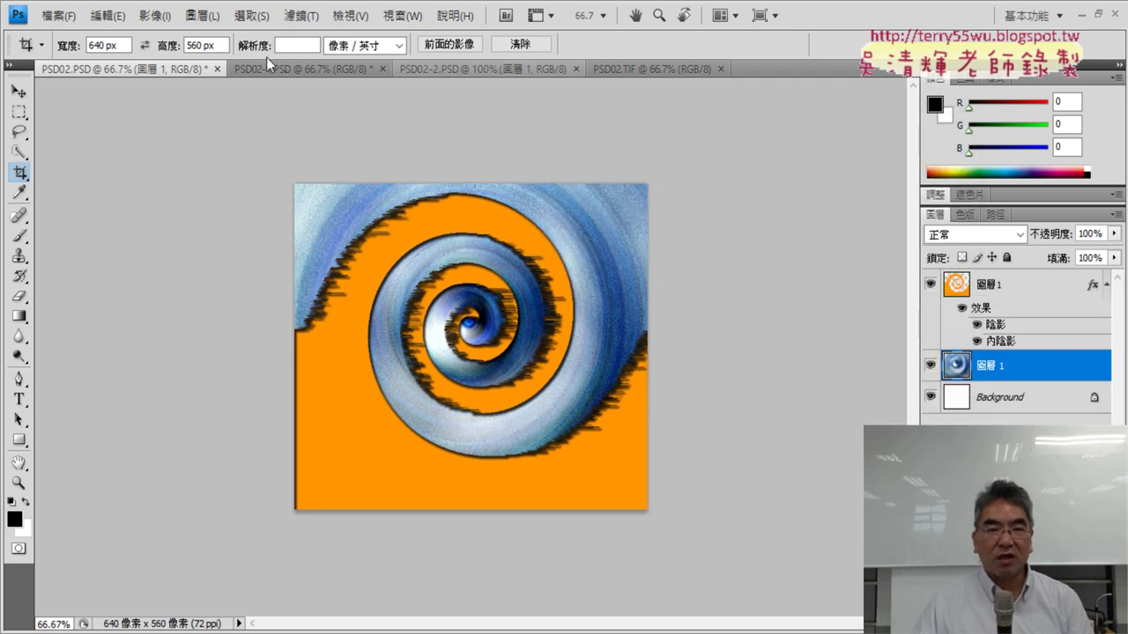
Compare against the PSD02.TIF reference and undo the bottom-anchored canvas crop.
{"action": "left_click", "coordinate": [658, 70]}
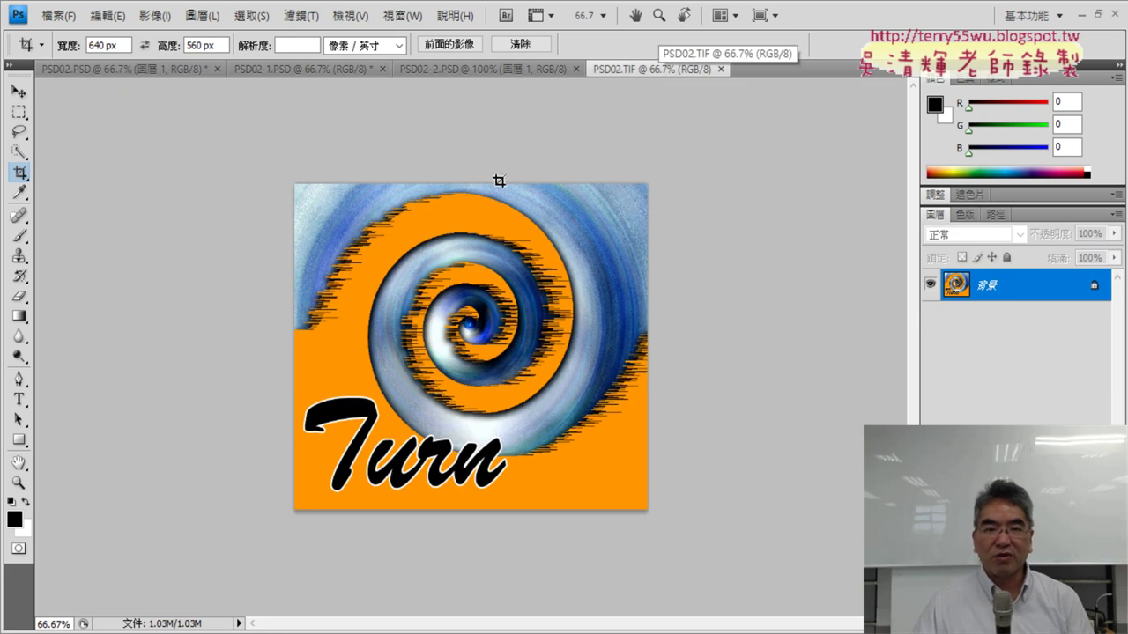
{"action": "left_click", "coordinate": [132, 70]}
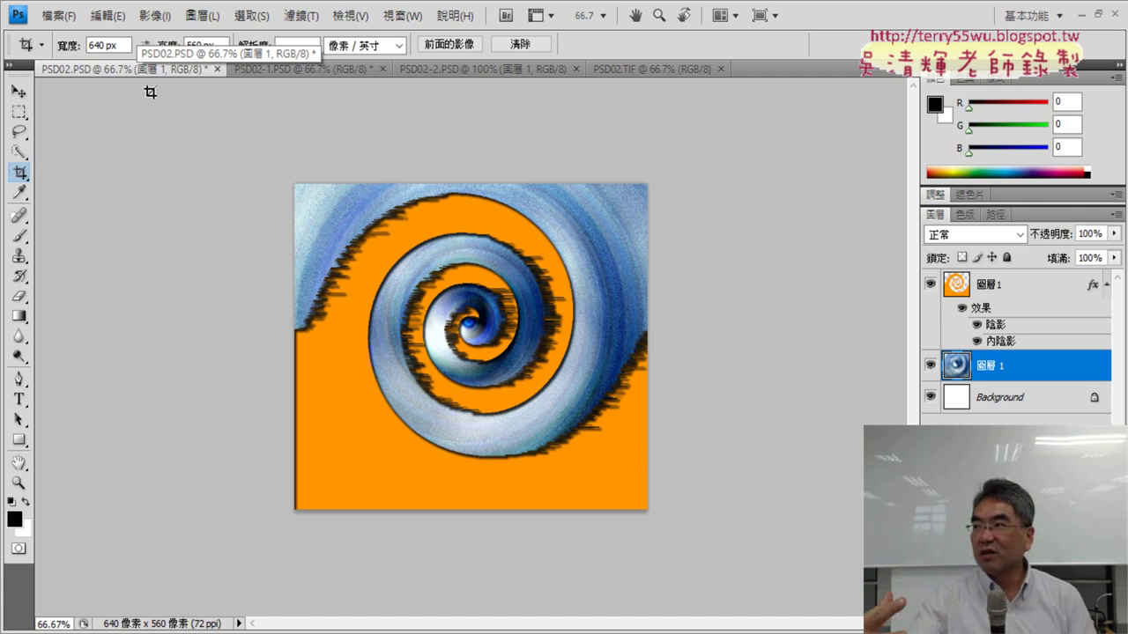
{"action": "key", "text": "ctrl+z"}
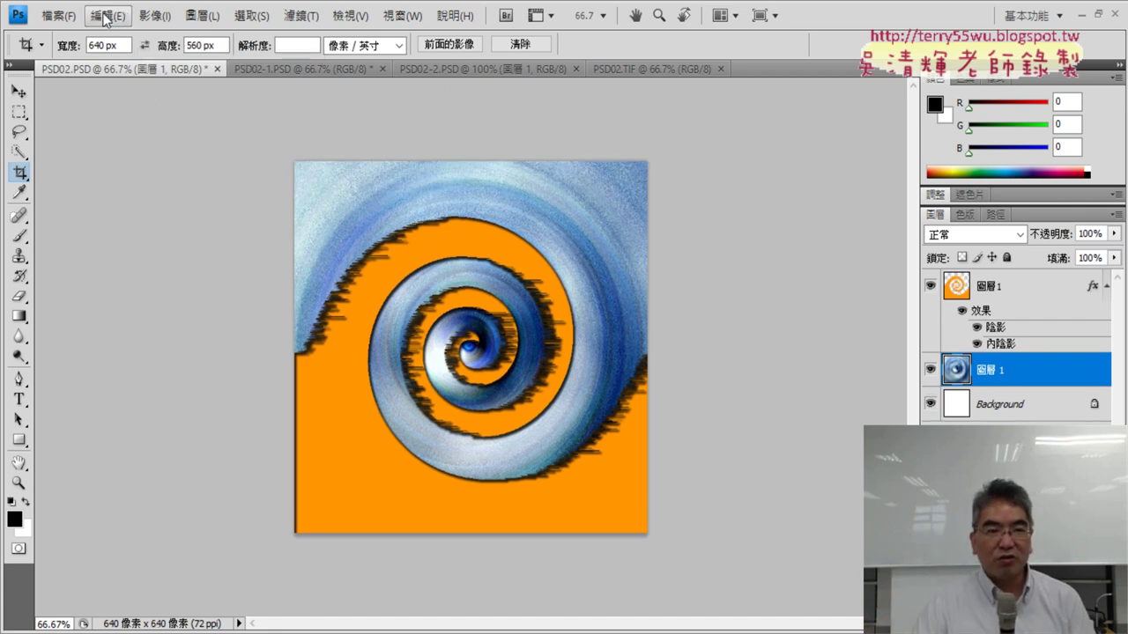
Resize the canvas to 640 × 560 anchored at top centre, accepting the clipping.
{"action": "left_click", "coordinate": [147, 19]}
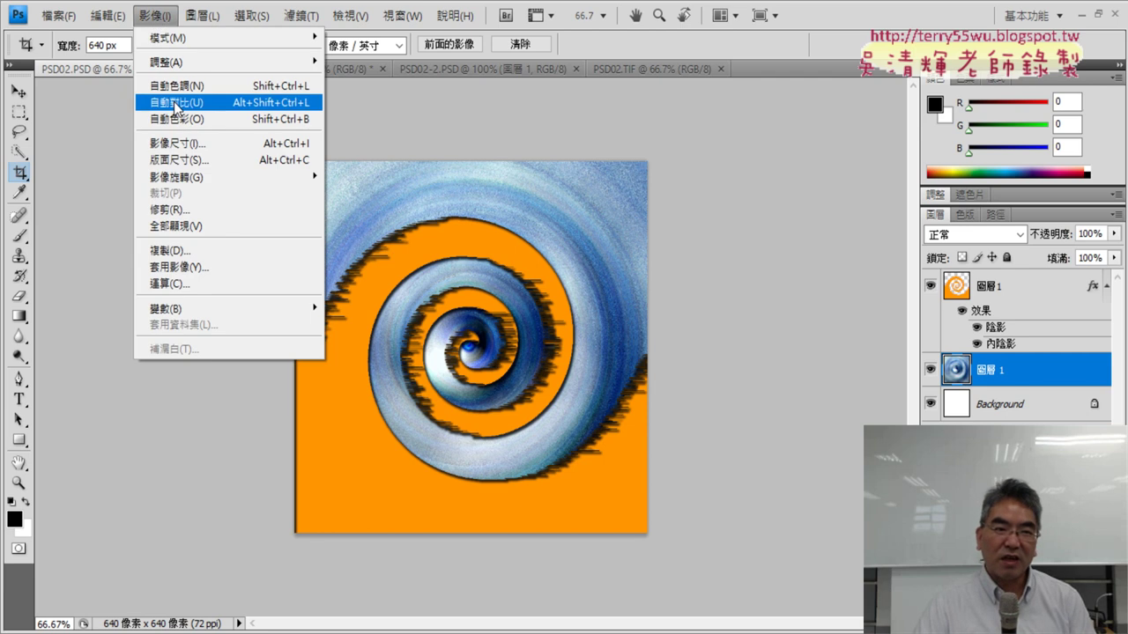
{"action": "left_click", "coordinate": [180, 160]}
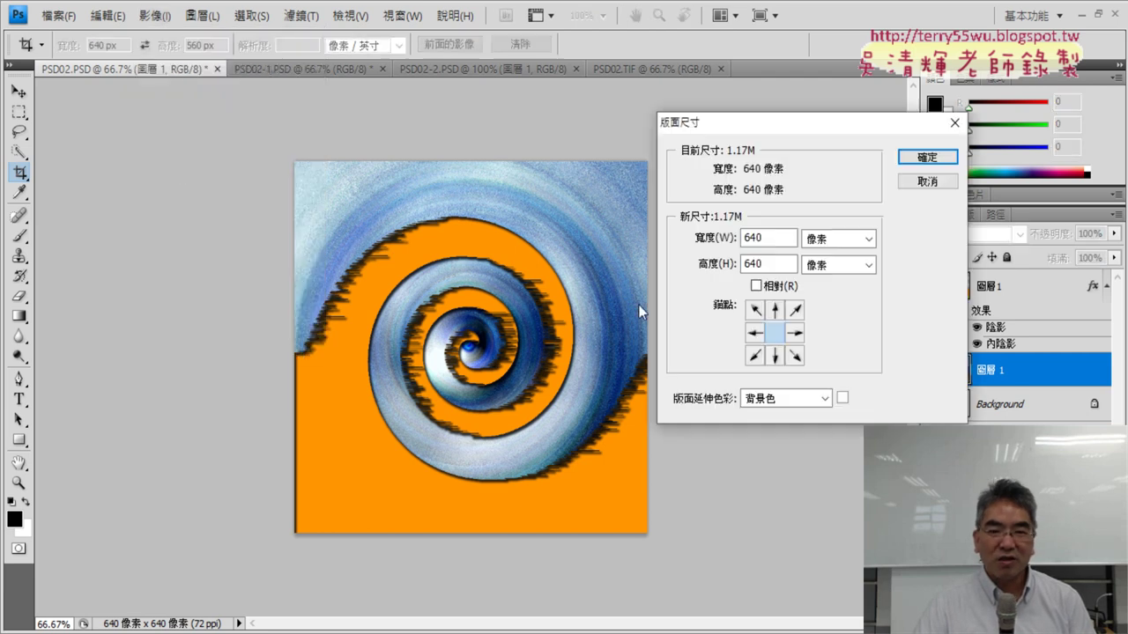
{"action": "double_click", "coordinate": [763, 265]}
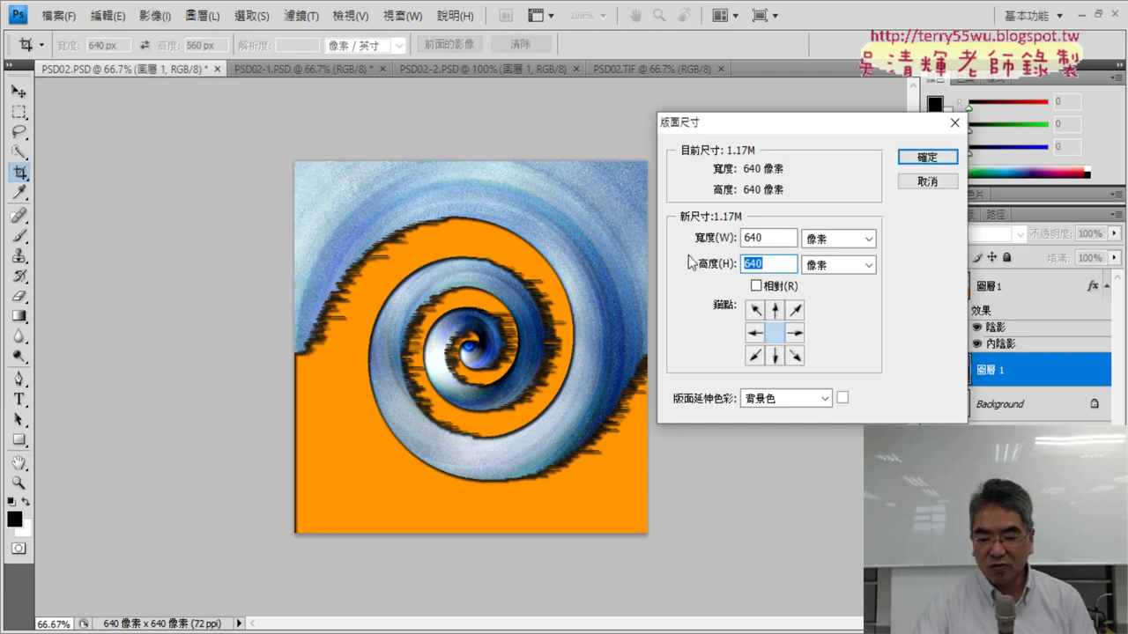
{"action": "type", "text": "560"}
{"action": "left_click", "coordinate": [774, 309]}
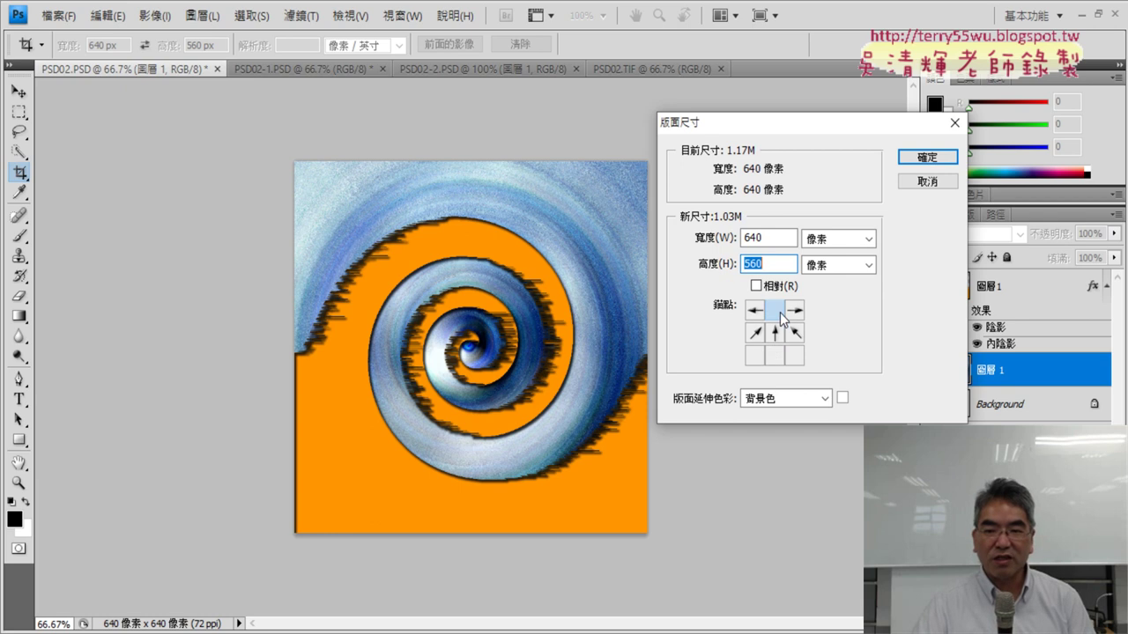
{"action": "left_click", "coordinate": [927, 159]}
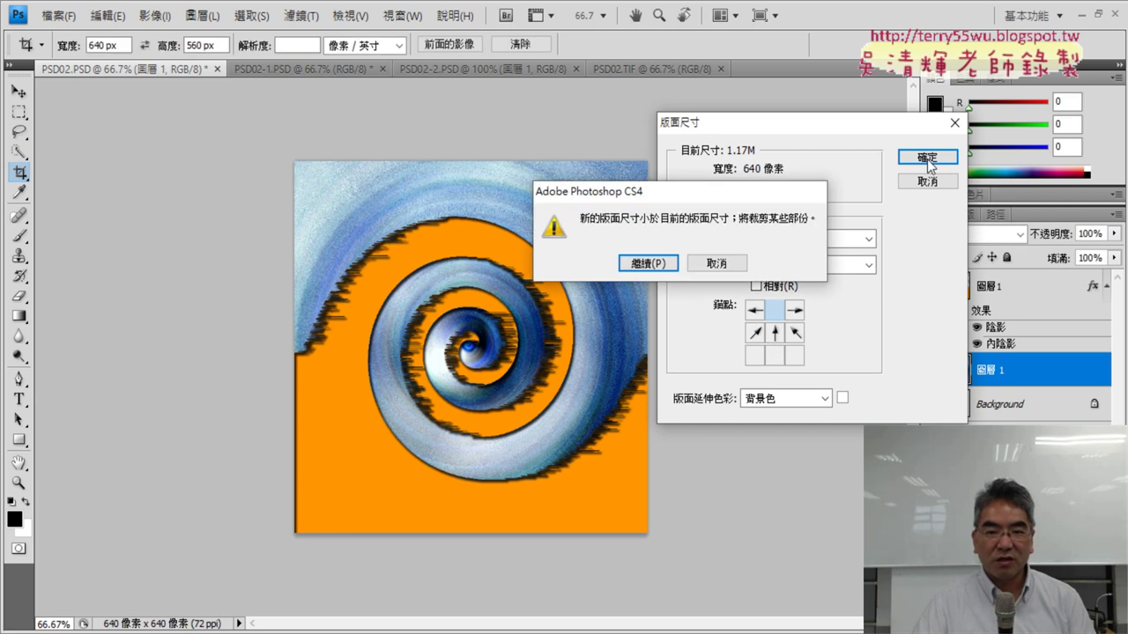
{"action": "left_click", "coordinate": [674, 262]}
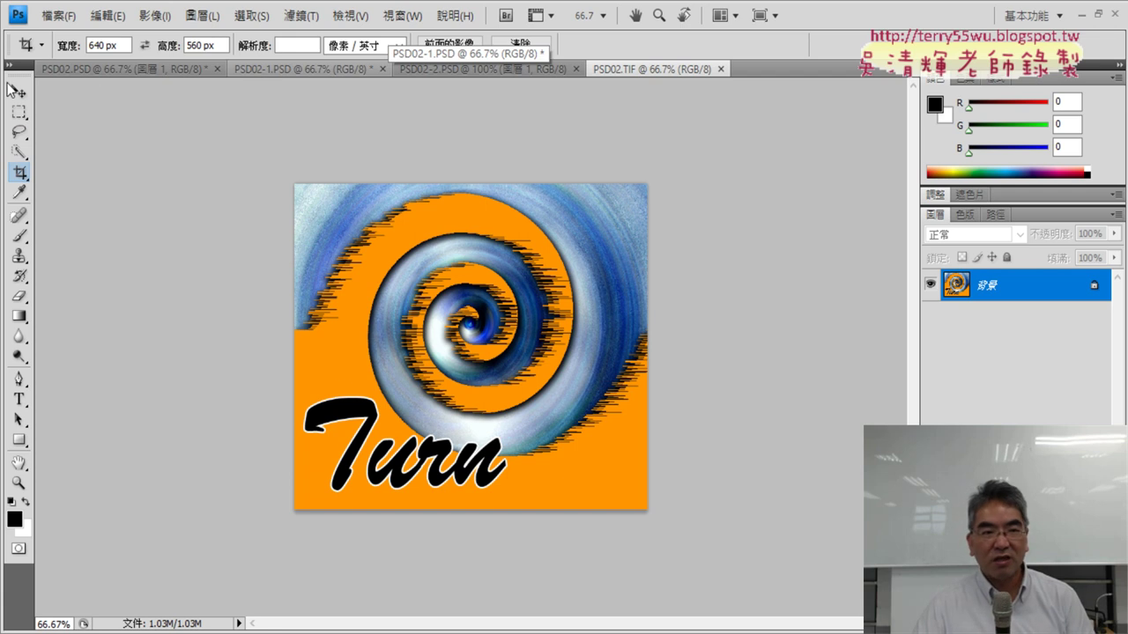
Undo the top-anchored crop to restore the 640 × 640 canvas.
{"action": "left_click", "coordinate": [99, 68]}
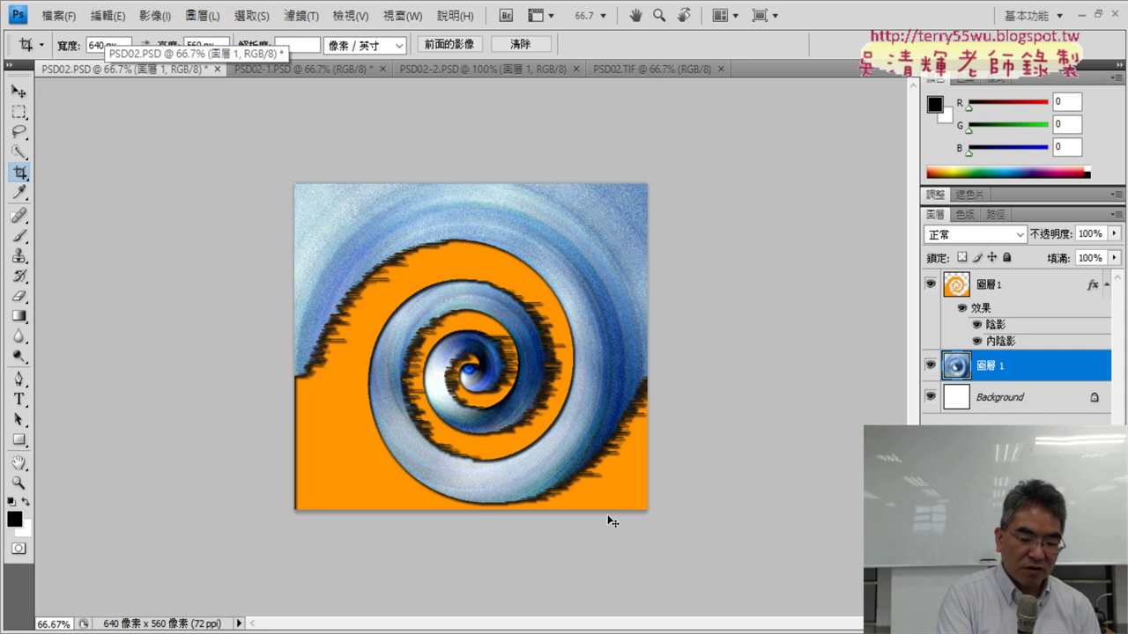
{"action": "key", "text": "ctrl+z"}
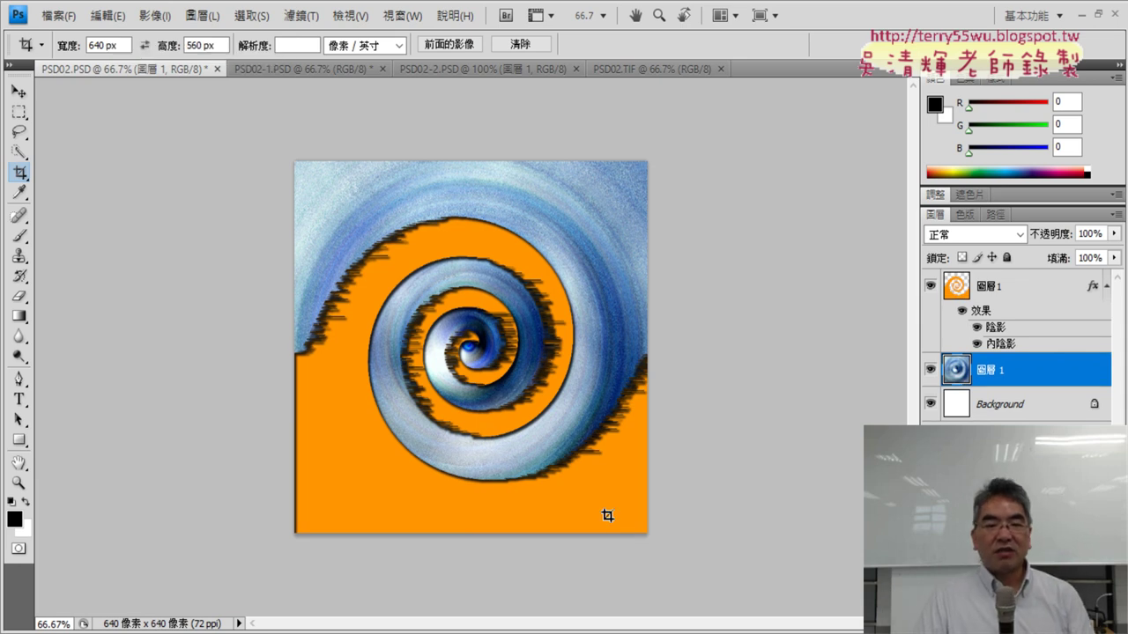
{"action": "left_click", "coordinate": [156, 16]}
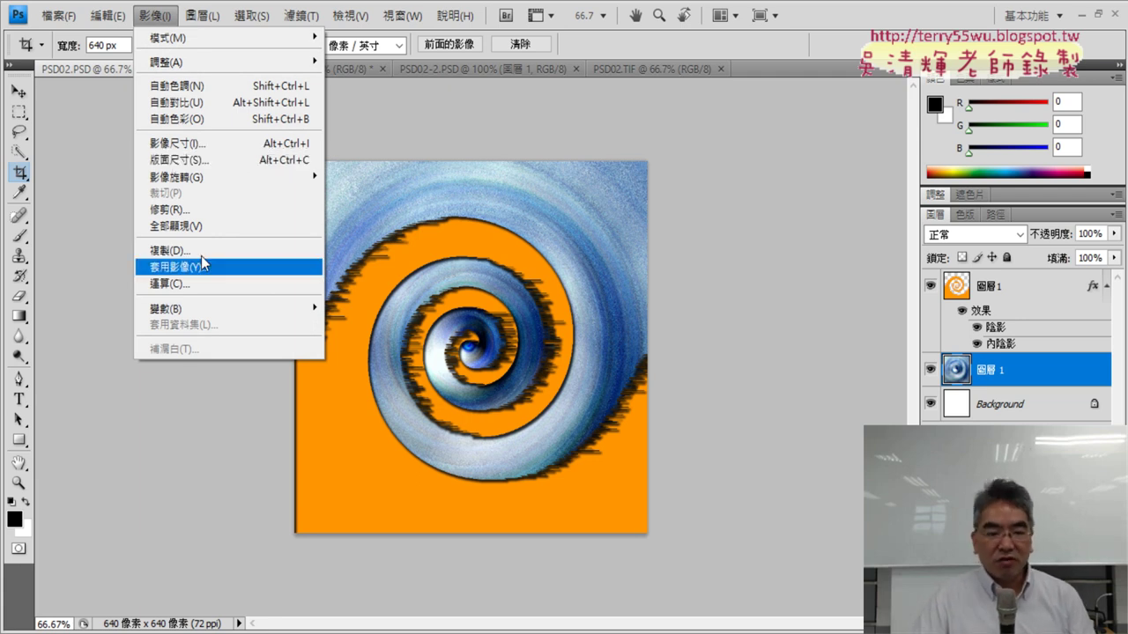
{"action": "left_click", "coordinate": [239, 623]}
{"action": "mouse_move", "coordinate": [309, 619]}
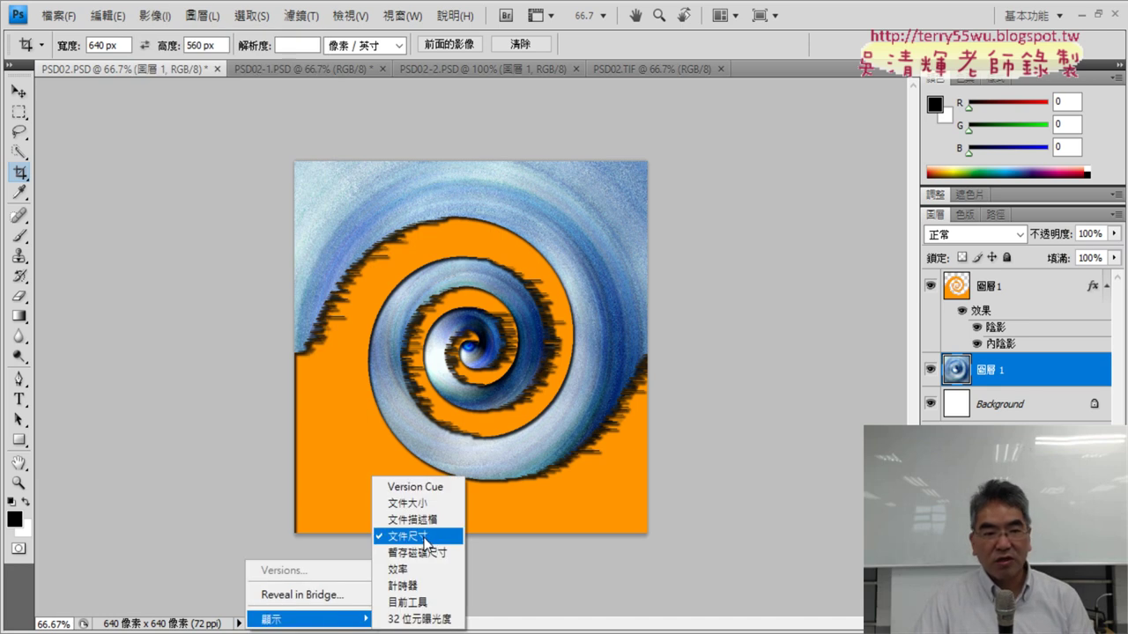
{"action": "left_click", "coordinate": [110, 16]}
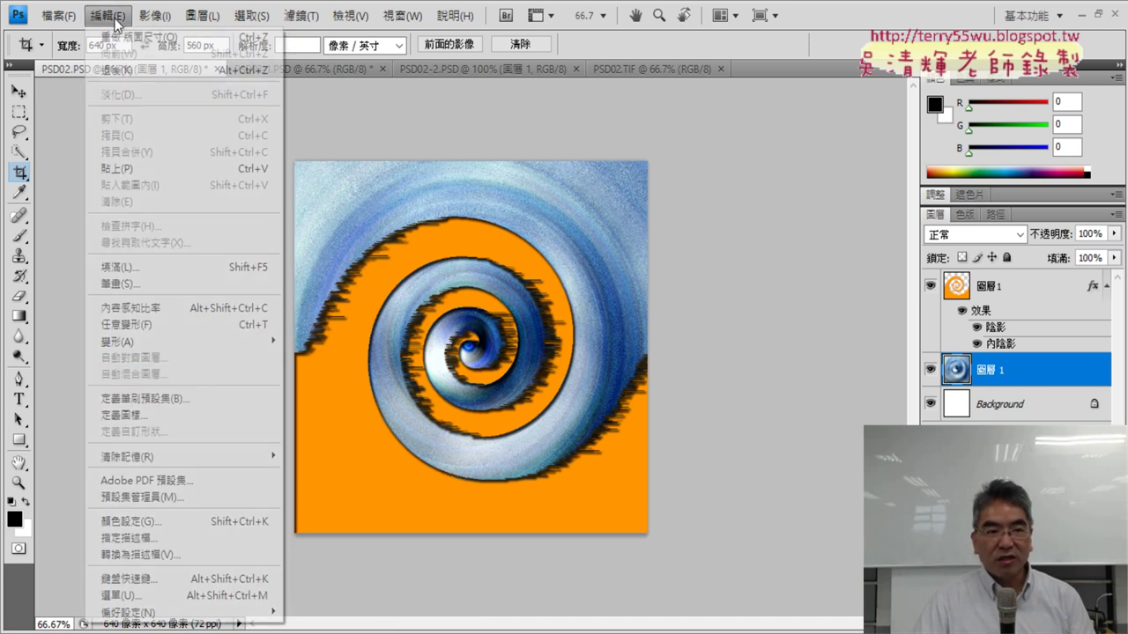
{"action": "mouse_move", "coordinate": [127, 611]}
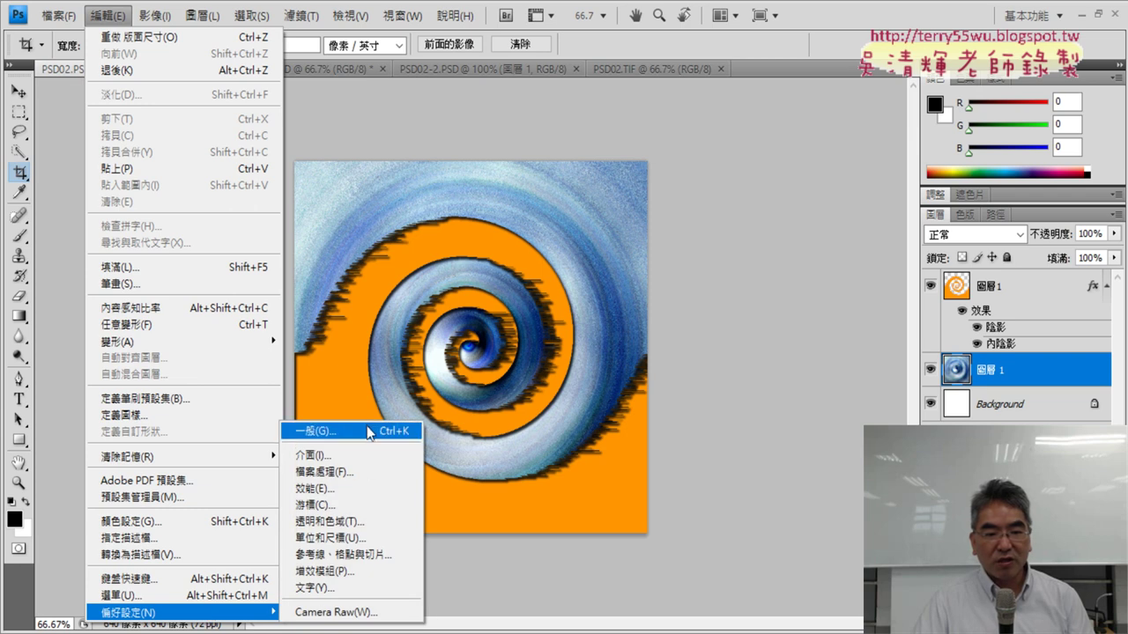
{"action": "left_click", "coordinate": [368, 427]}
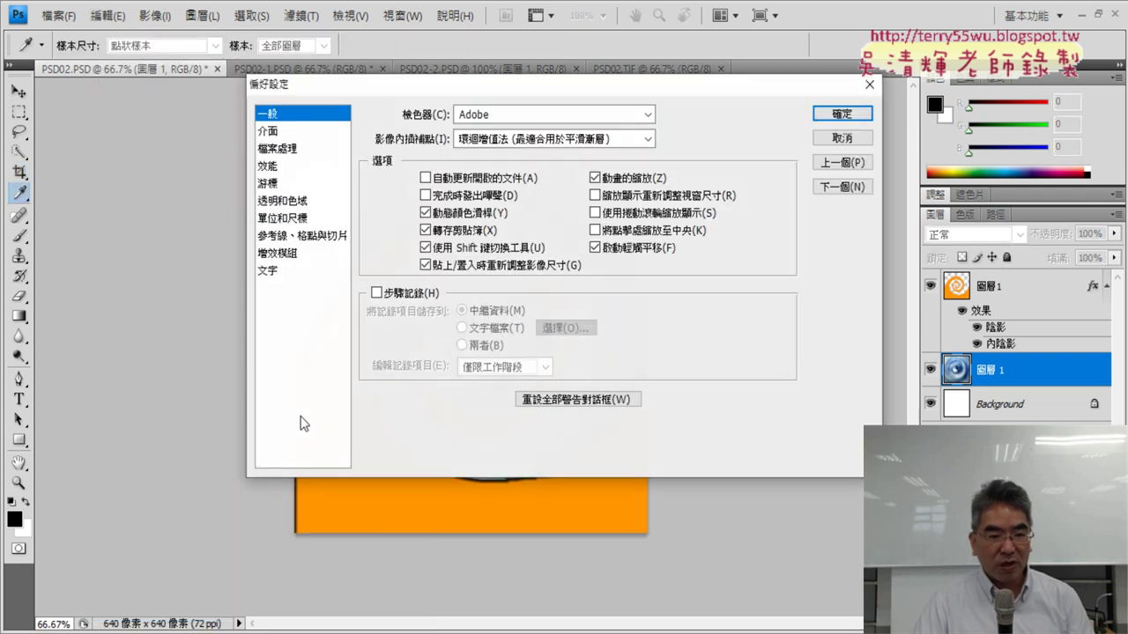
{"action": "left_click", "coordinate": [284, 220]}
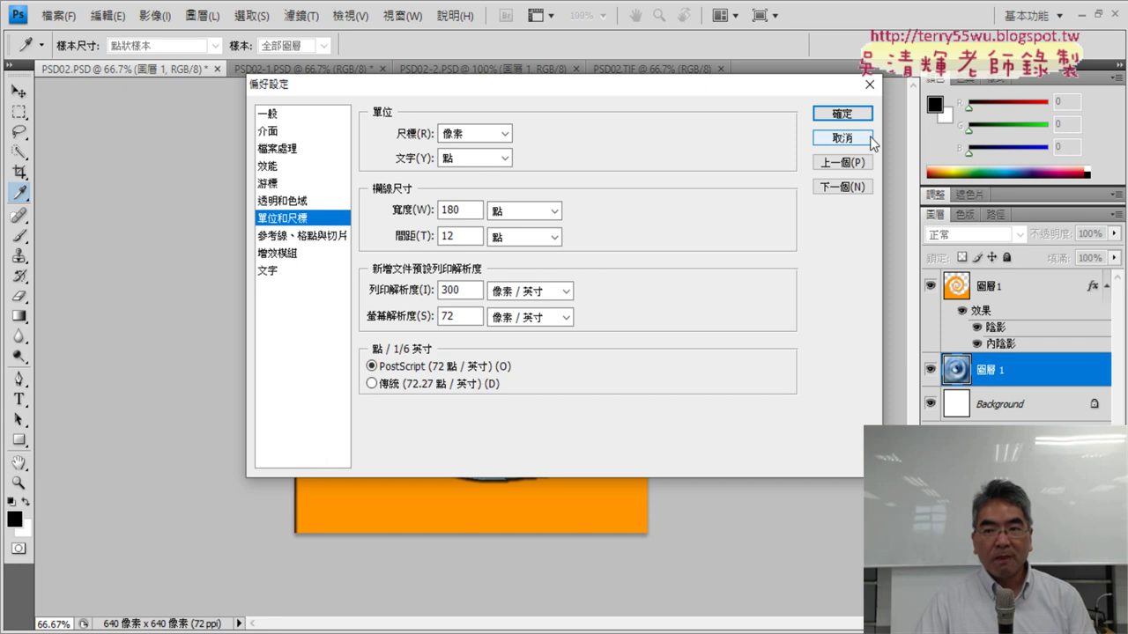
{"action": "left_click", "coordinate": [837, 138]}
{"action": "key", "text": "c"}
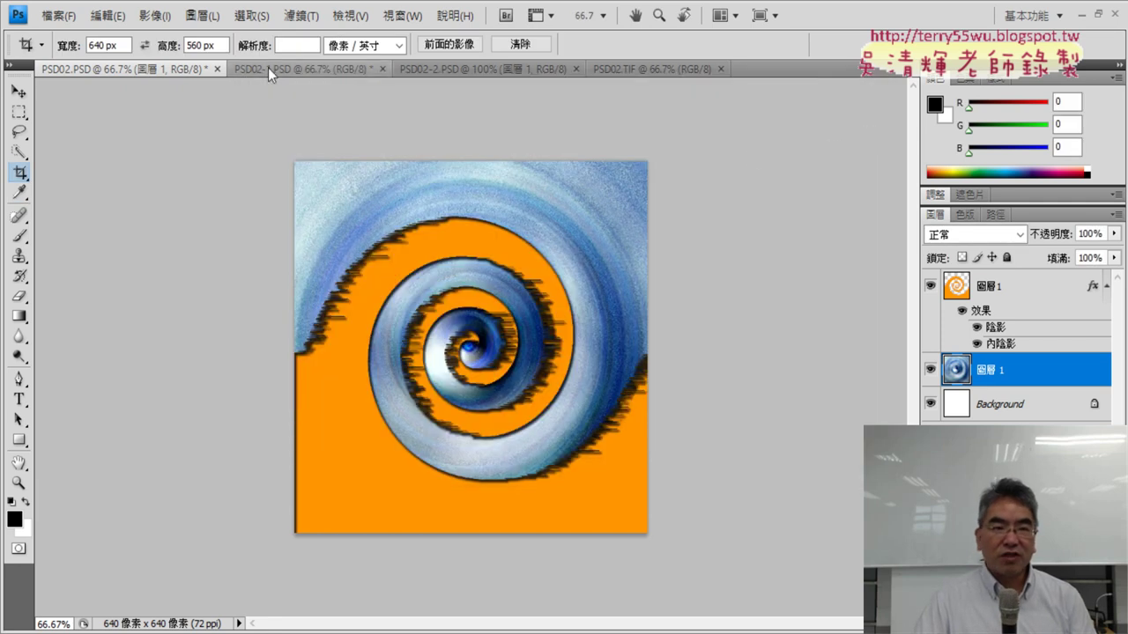
Set up the Crop tool with a fixed 640 × 560 px size.
{"action": "left_click", "coordinate": [20, 93]}
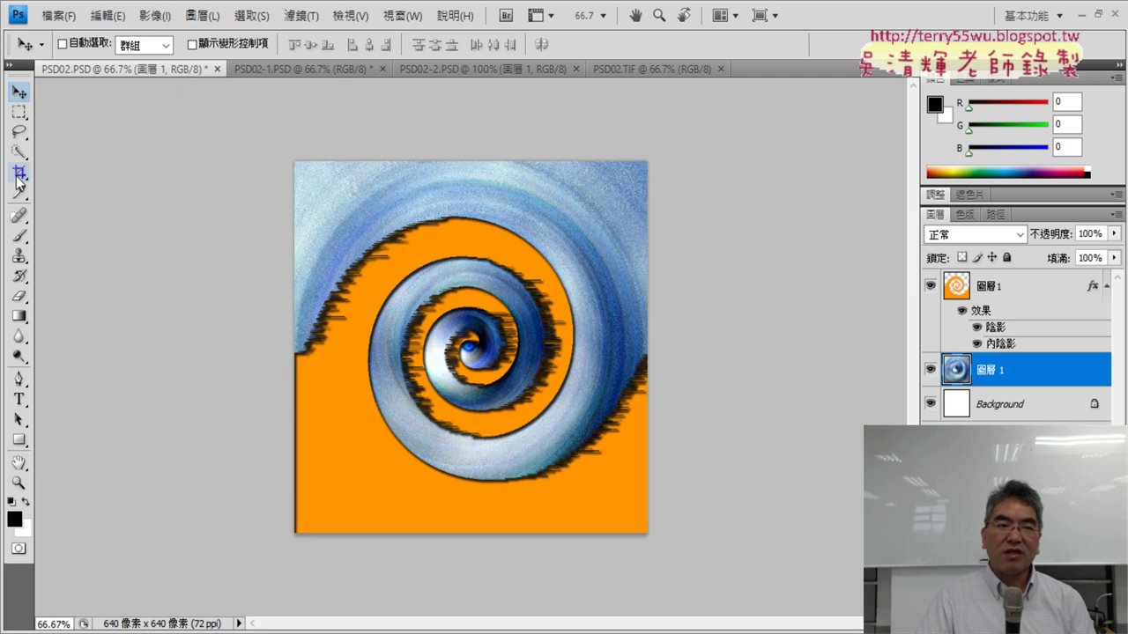
{"action": "left_click", "coordinate": [18, 173]}
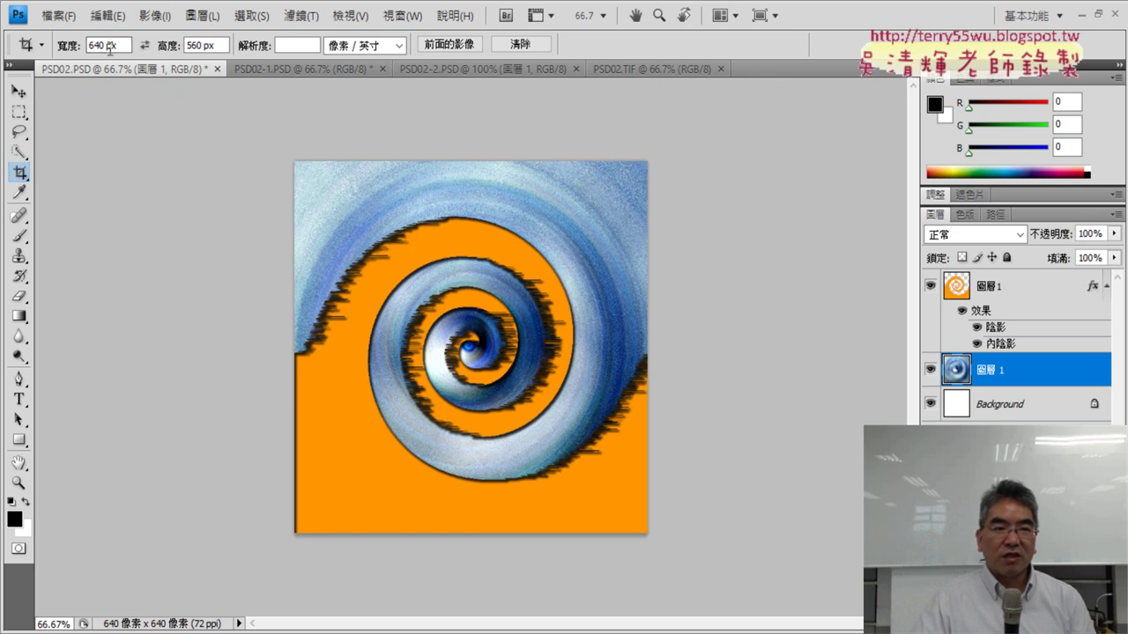
{"action": "left_click_drag", "start_coordinate": [110, 49], "coordinate": [77, 45]}
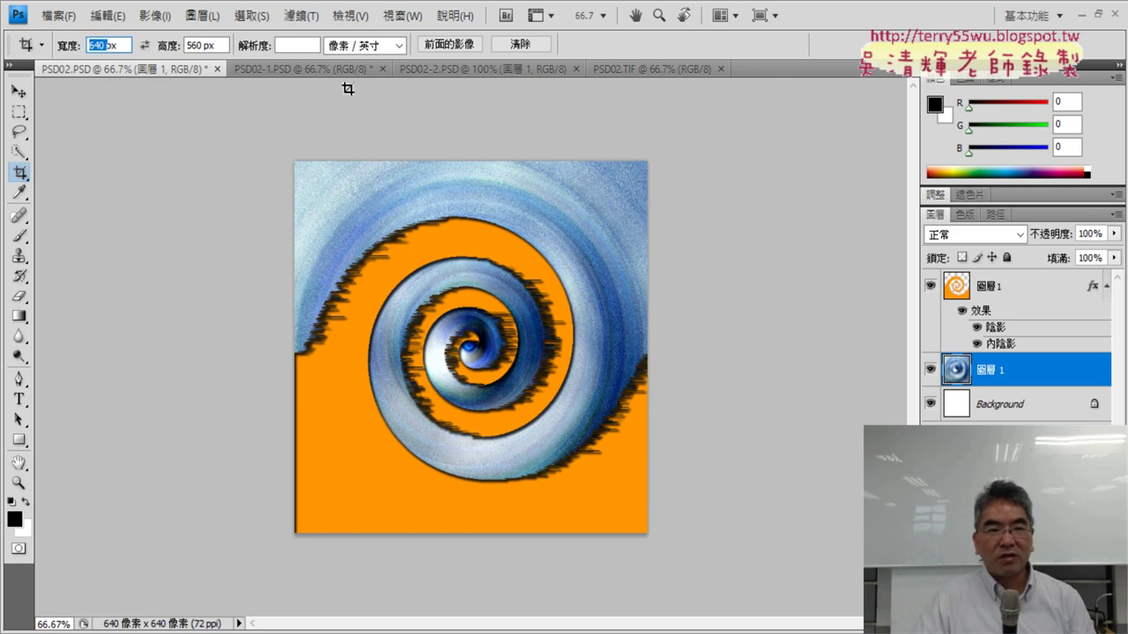
{"action": "key", "text": "Tab"}
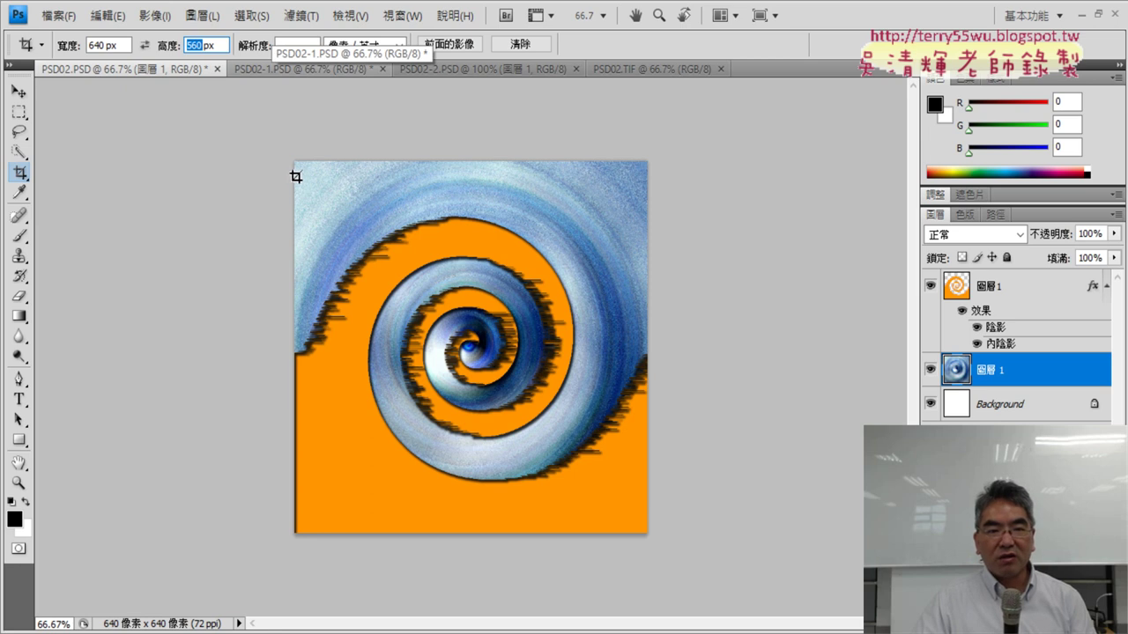
Draw the crop box, align it to the image's bottom edge, and commit the crop.
{"action": "left_click_drag", "start_coordinate": [295, 176], "coordinate": [855, 430]}
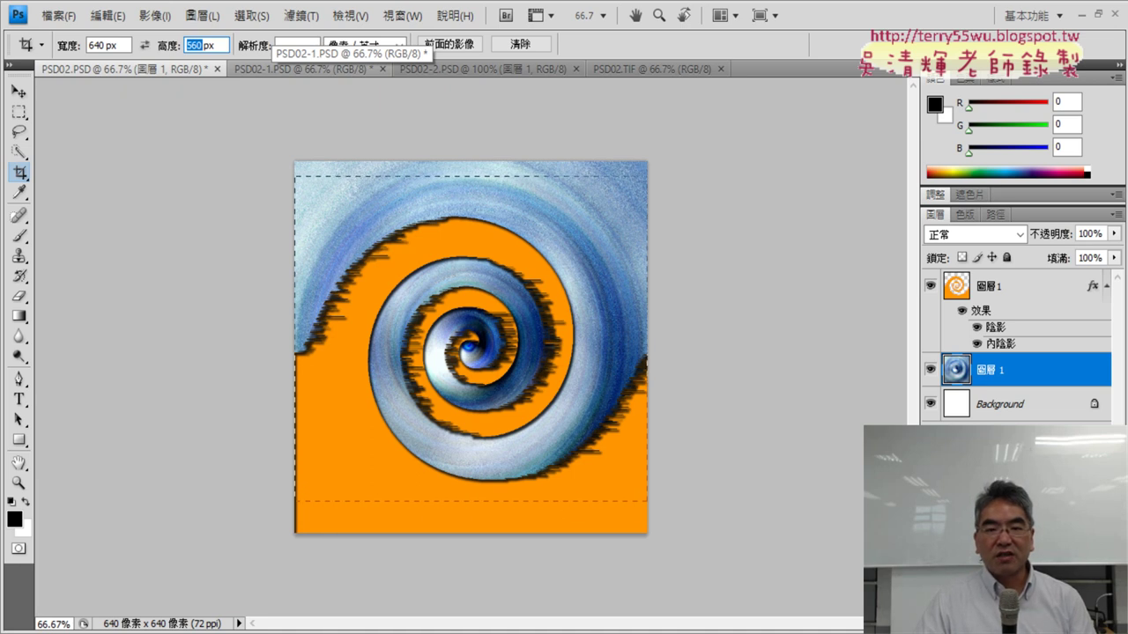
{"action": "key", "text": "Return"}
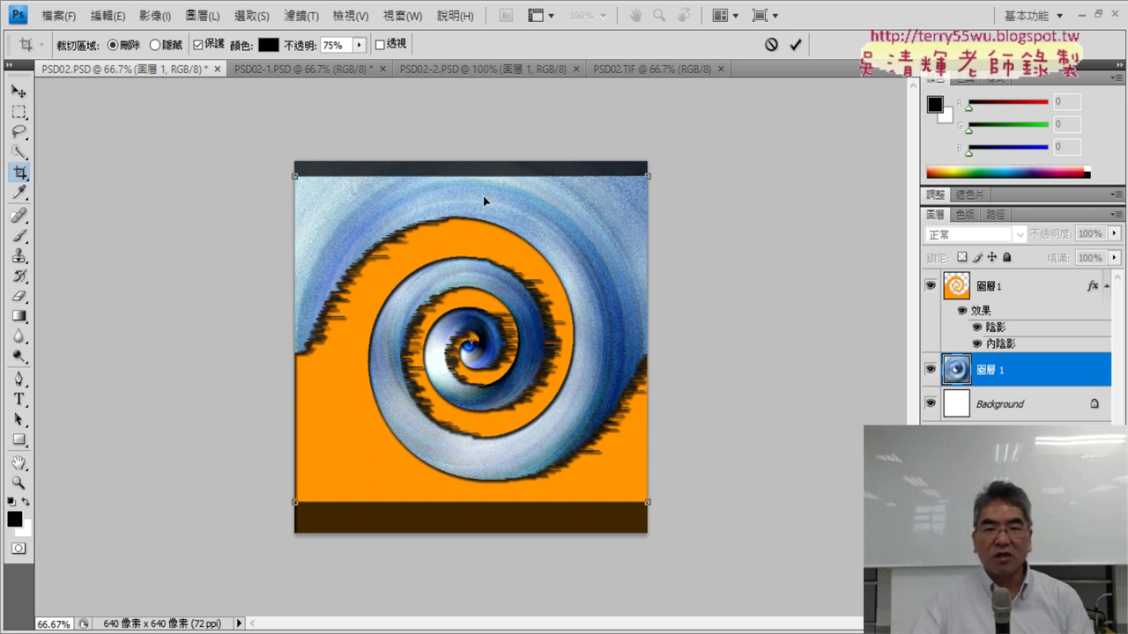
{"action": "left_click_drag", "start_coordinate": [479, 195], "coordinate": [482, 226]}
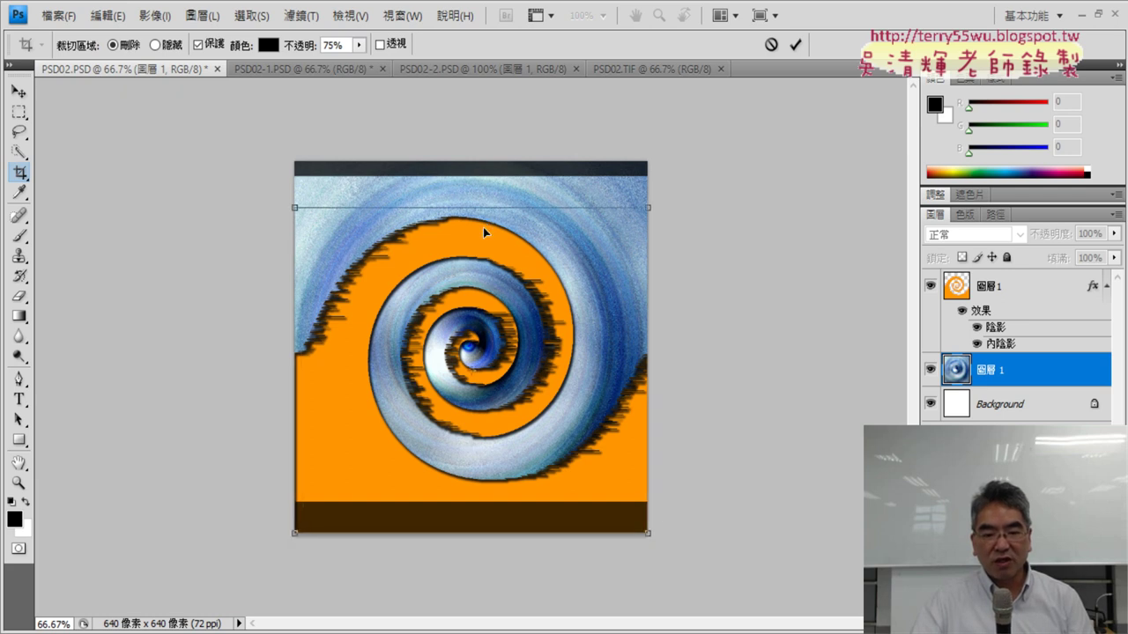
{"action": "left_click_drag", "start_coordinate": [483, 228], "coordinate": [483, 228]}
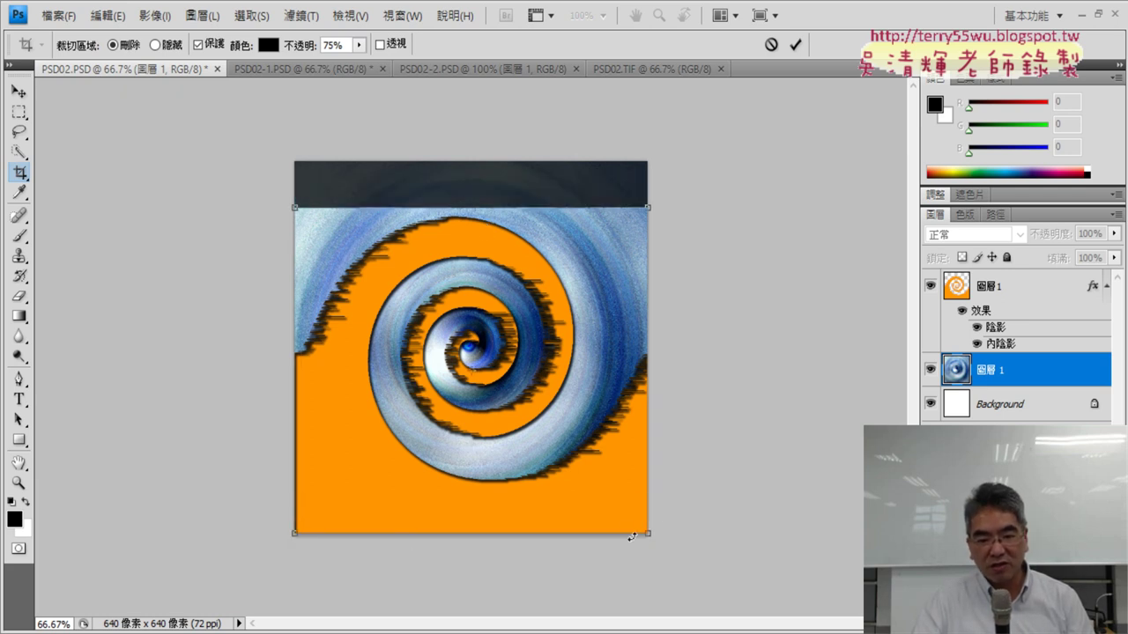
{"action": "left_click", "coordinate": [797, 46]}
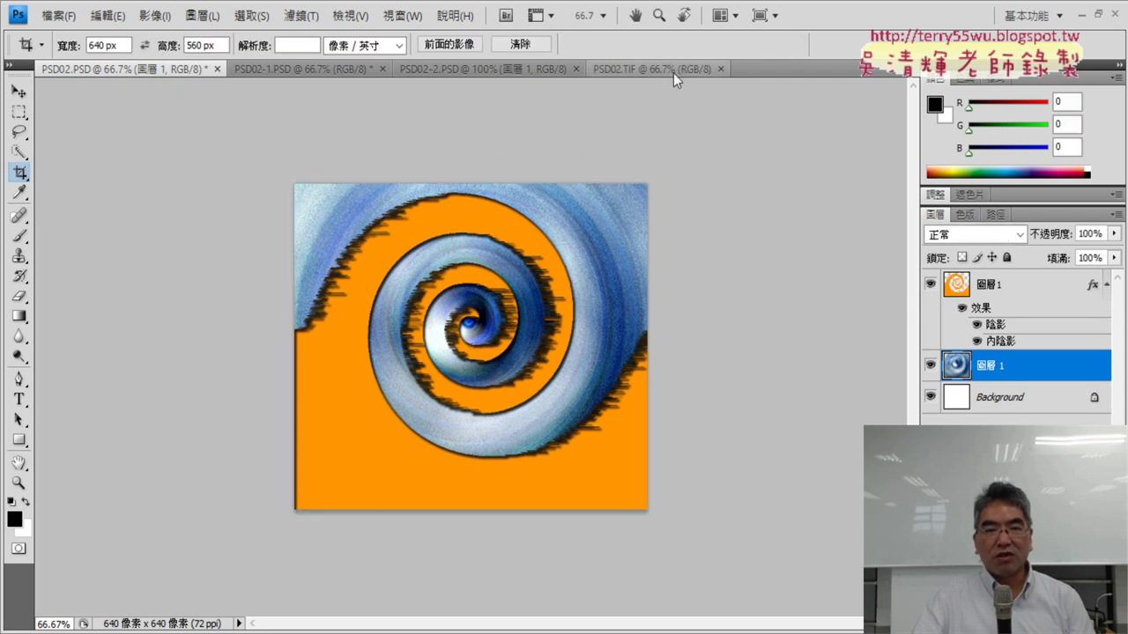
{"action": "left_click", "coordinate": [634, 70]}
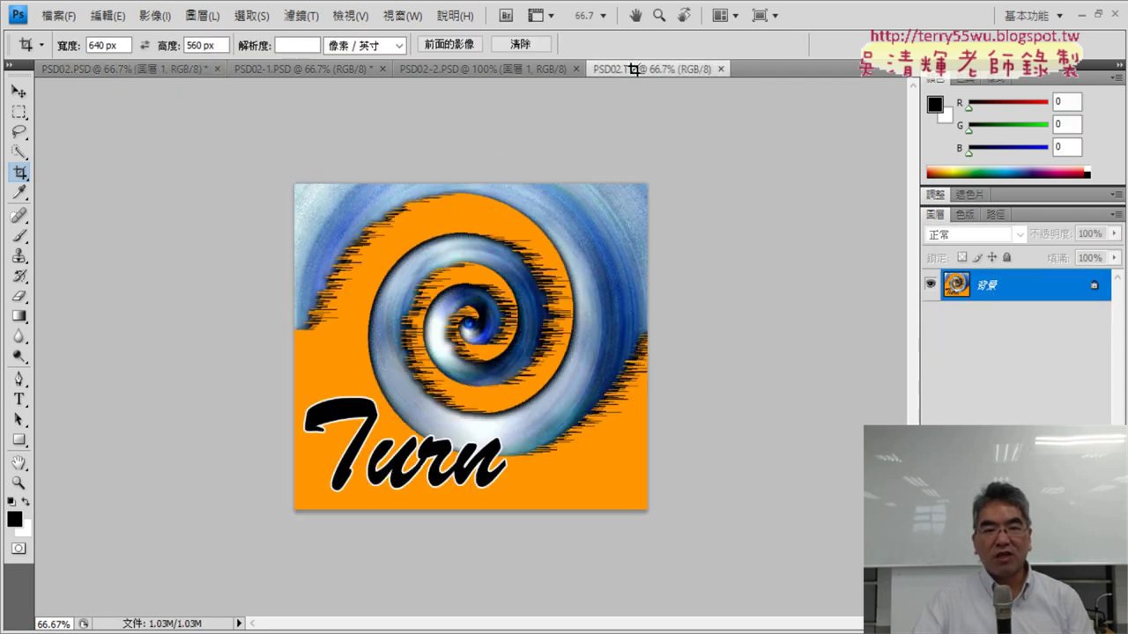
{"action": "left_click", "coordinate": [136, 71]}
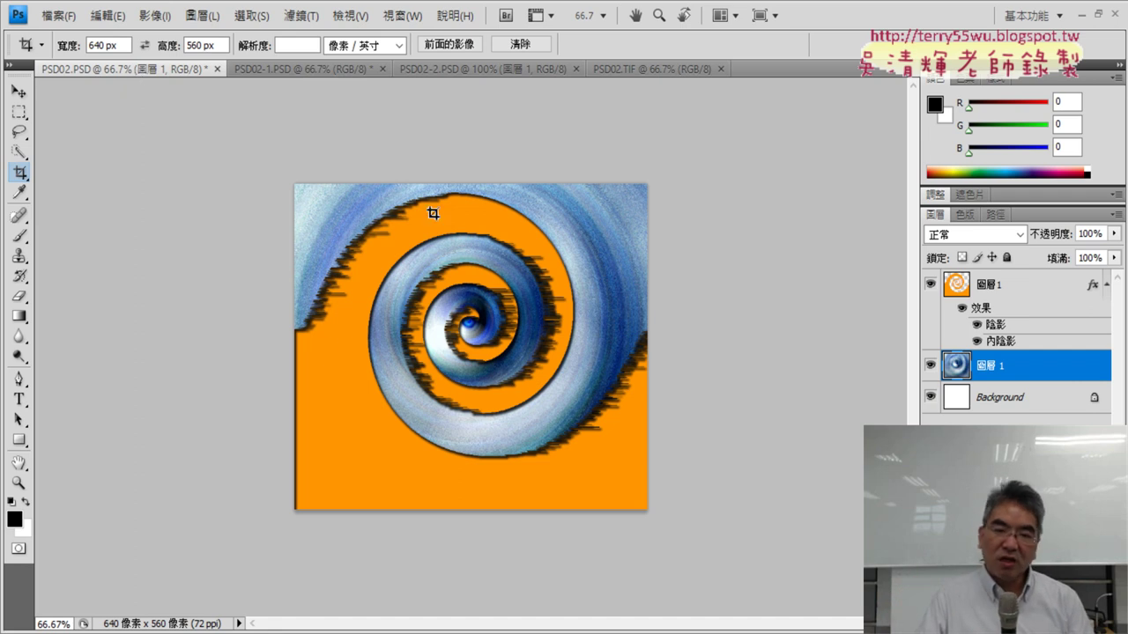
{"action": "mouse_move", "coordinate": [423, 627]}
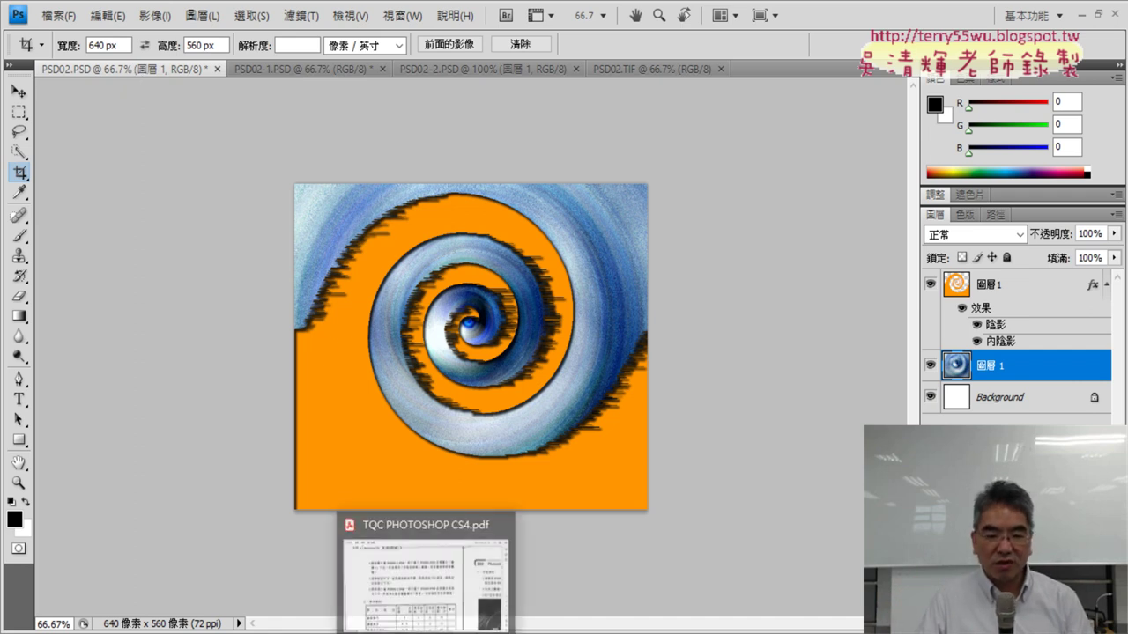
{"action": "left_click", "coordinate": [419, 588]}
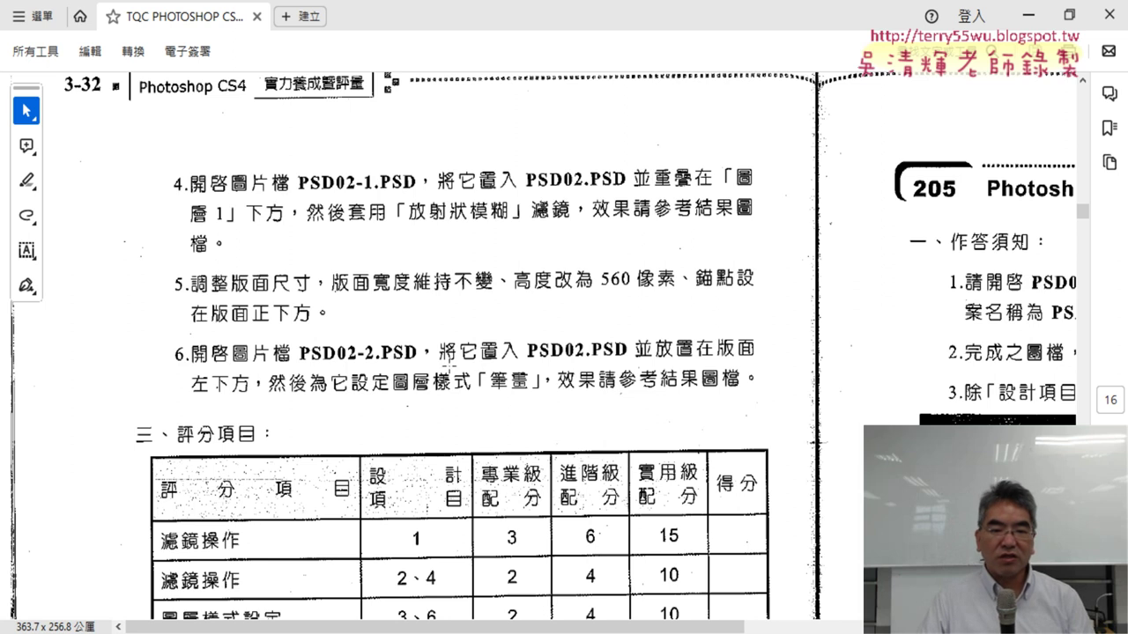
{"action": "left_click", "coordinate": [1028, 15]}
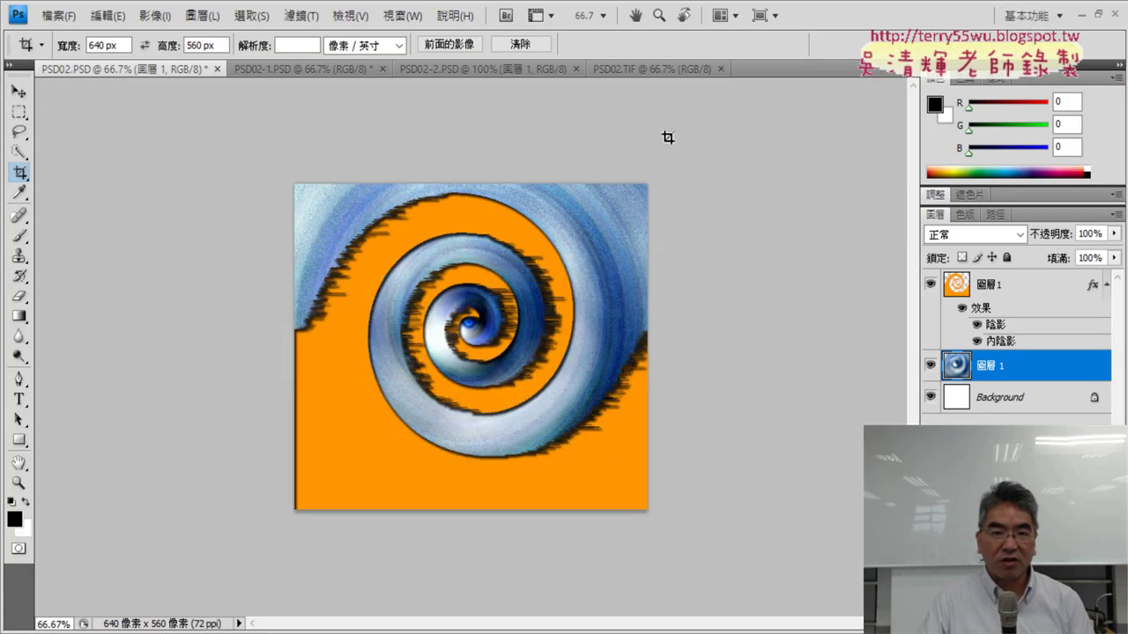
Display the PSD02.TIF reference showing black 'Turn' text at lower left.
{"action": "left_click", "coordinate": [650, 70]}
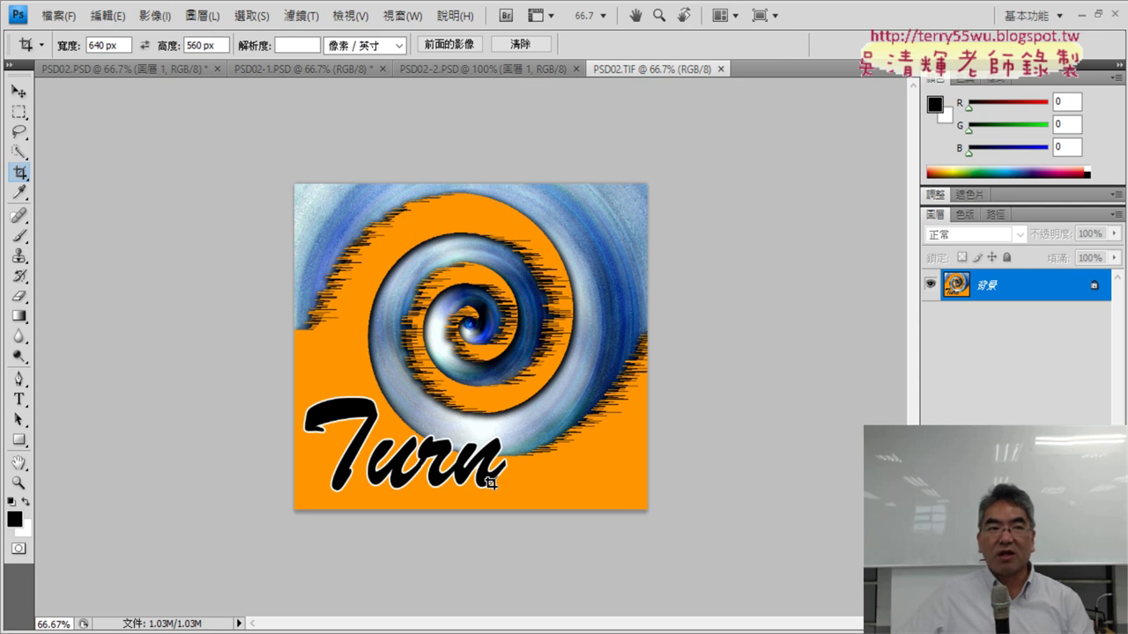
In PSD02-2.PSD, duplicate the Turn layer 圖層 1 as 圖層 1 拷貝 and reselect the original.
{"action": "left_click", "coordinate": [476, 69]}
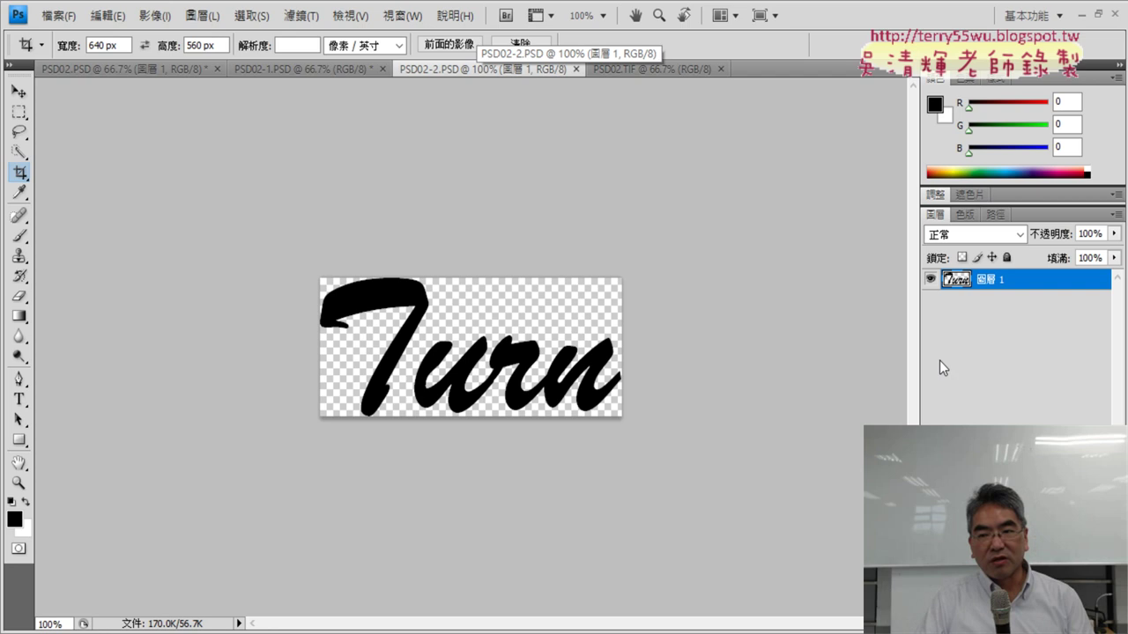
{"action": "right_click", "coordinate": [1002, 283]}
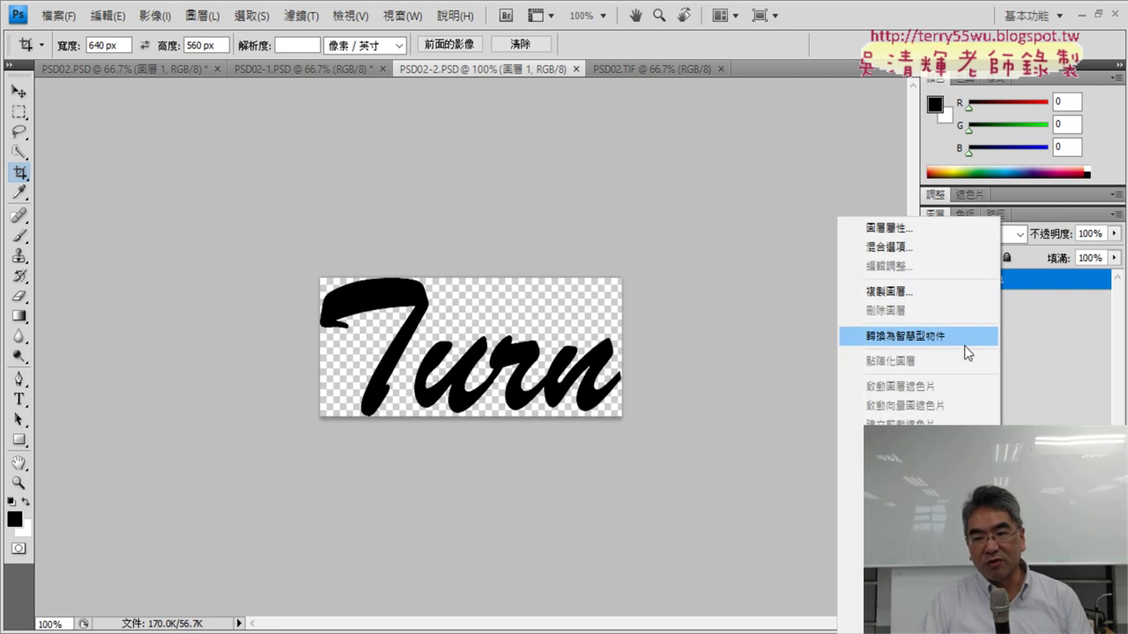
{"action": "left_click", "coordinate": [966, 291]}
{"action": "left_click", "coordinate": [683, 308]}
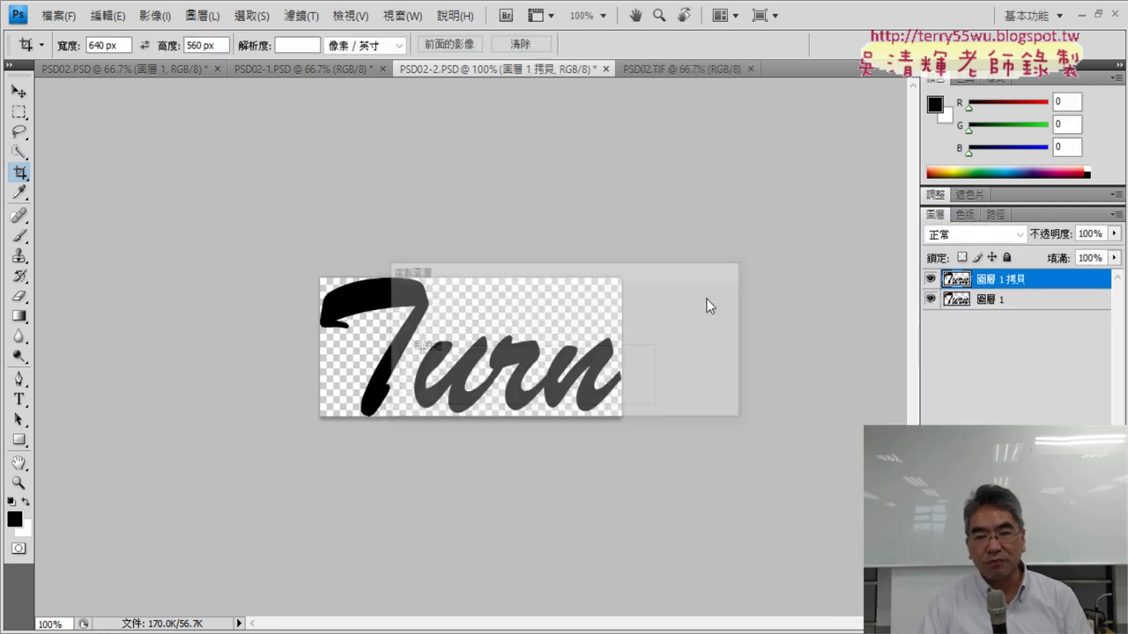
{"action": "left_click", "coordinate": [962, 304]}
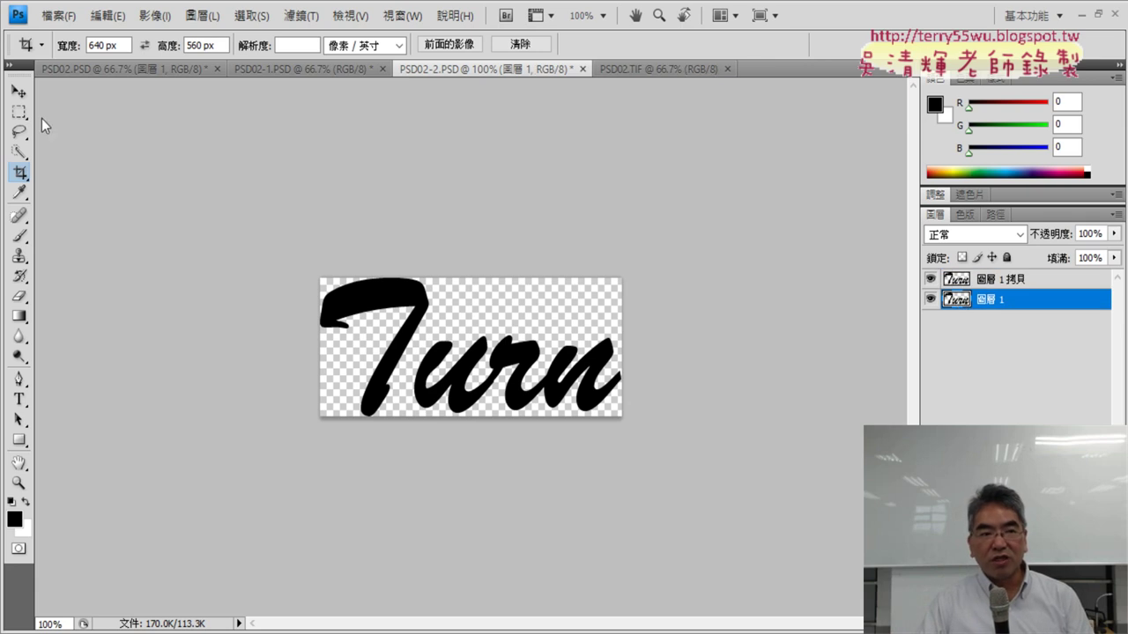
{"action": "left_click", "coordinate": [19, 91]}
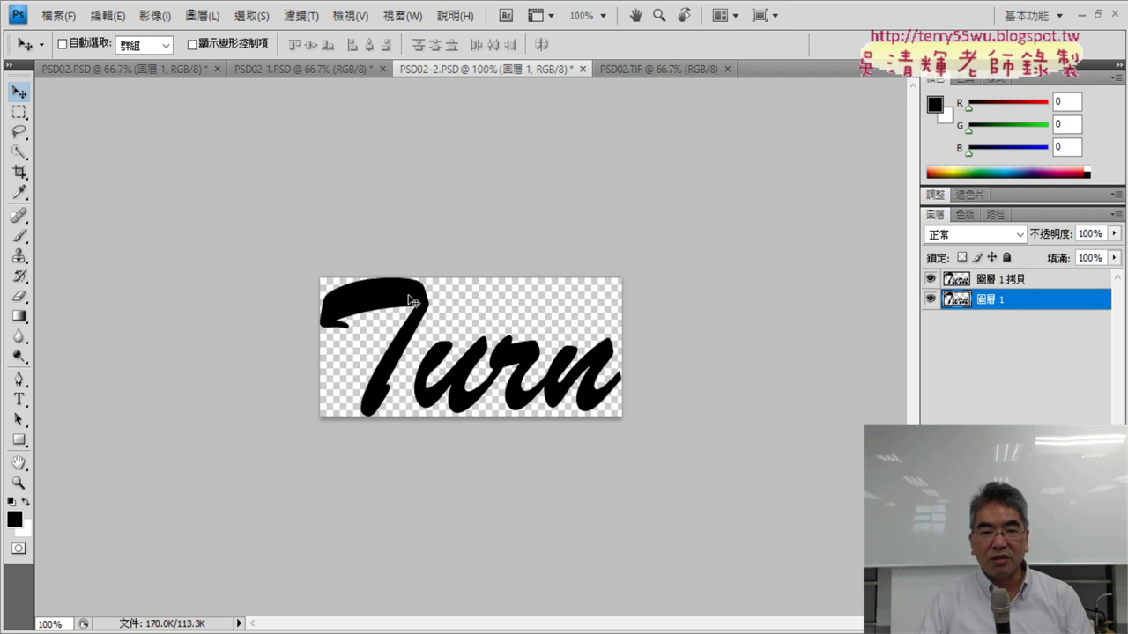
{"action": "right_click", "coordinate": [962, 304]}
Load the 圖層 1 Turn lettering as a selection and fill it with white.
{"action": "left_click", "coordinate": [1006, 371]}
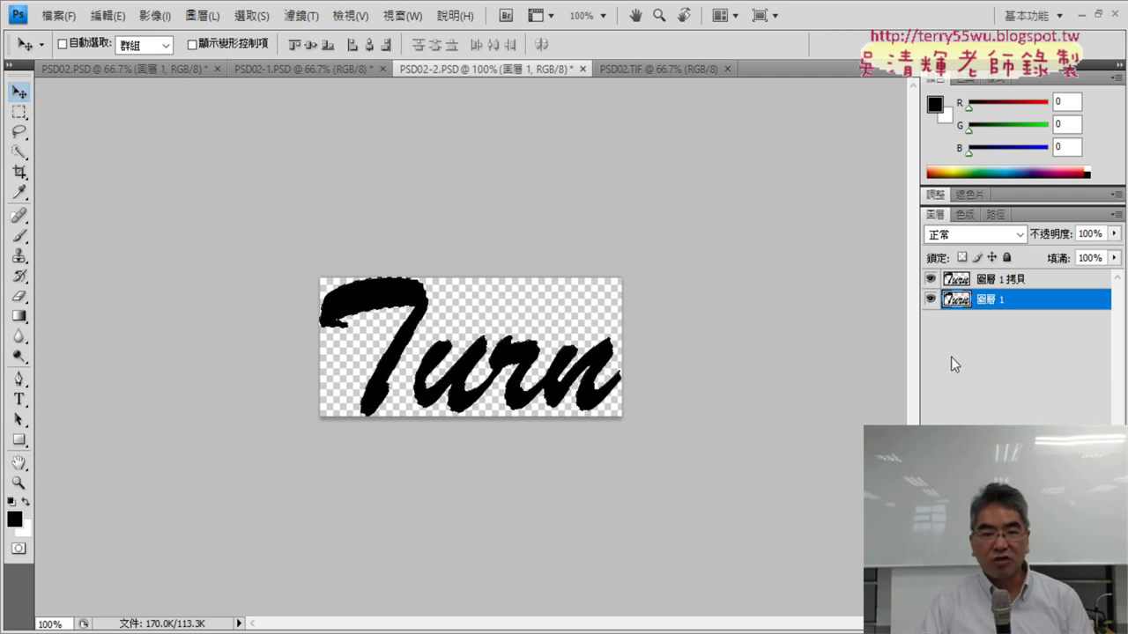
{"action": "left_click", "coordinate": [108, 15]}
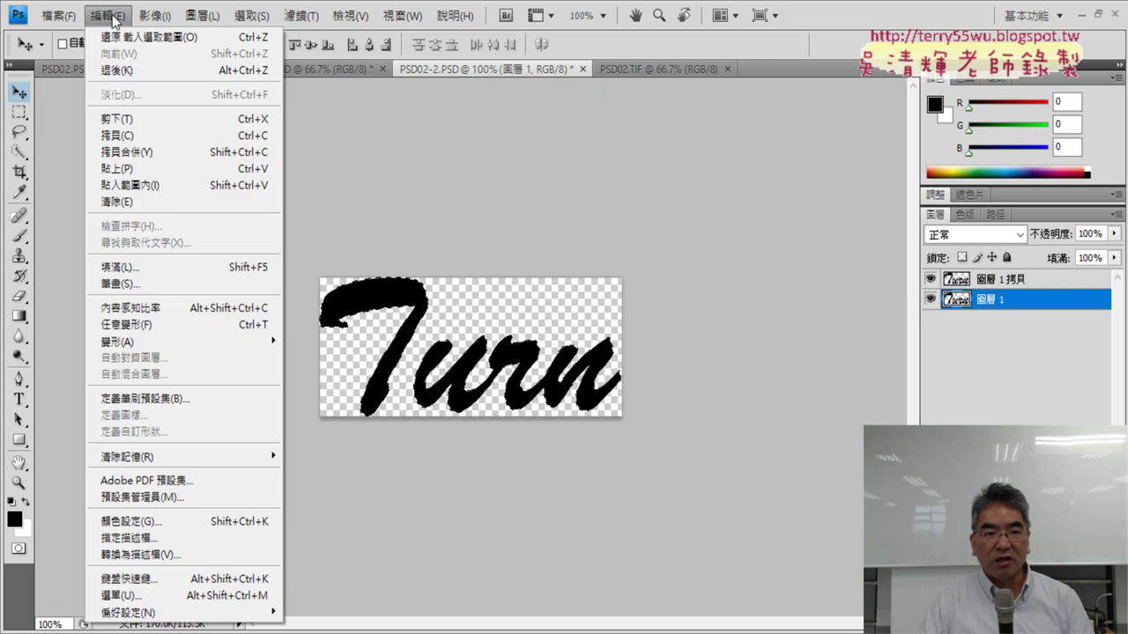
{"action": "left_click", "coordinate": [148, 269]}
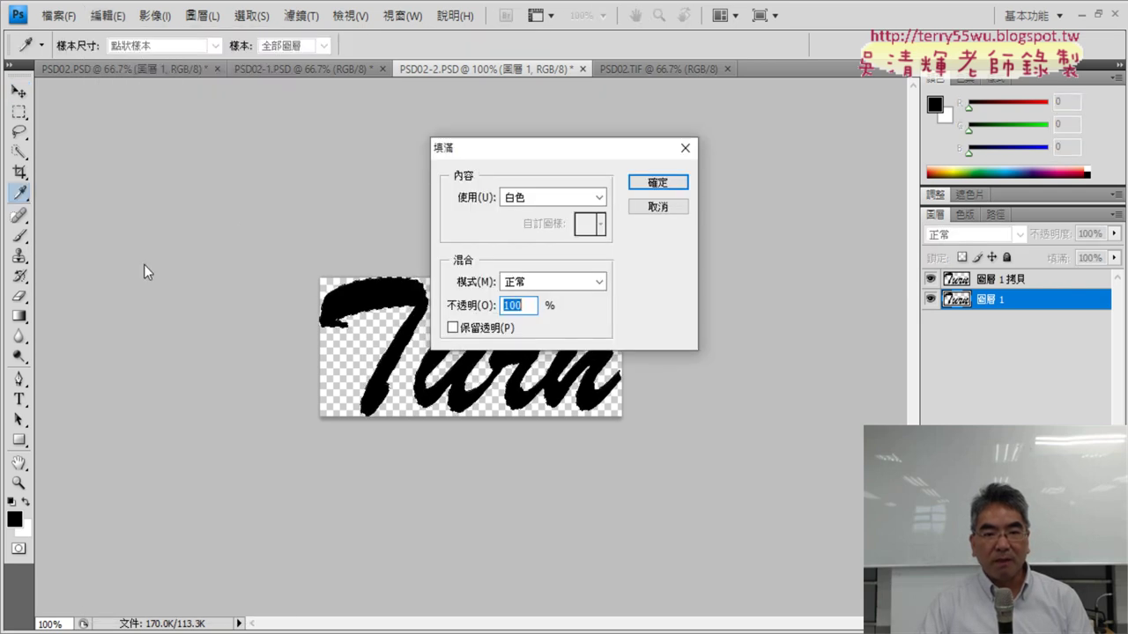
{"action": "left_click", "coordinate": [658, 183]}
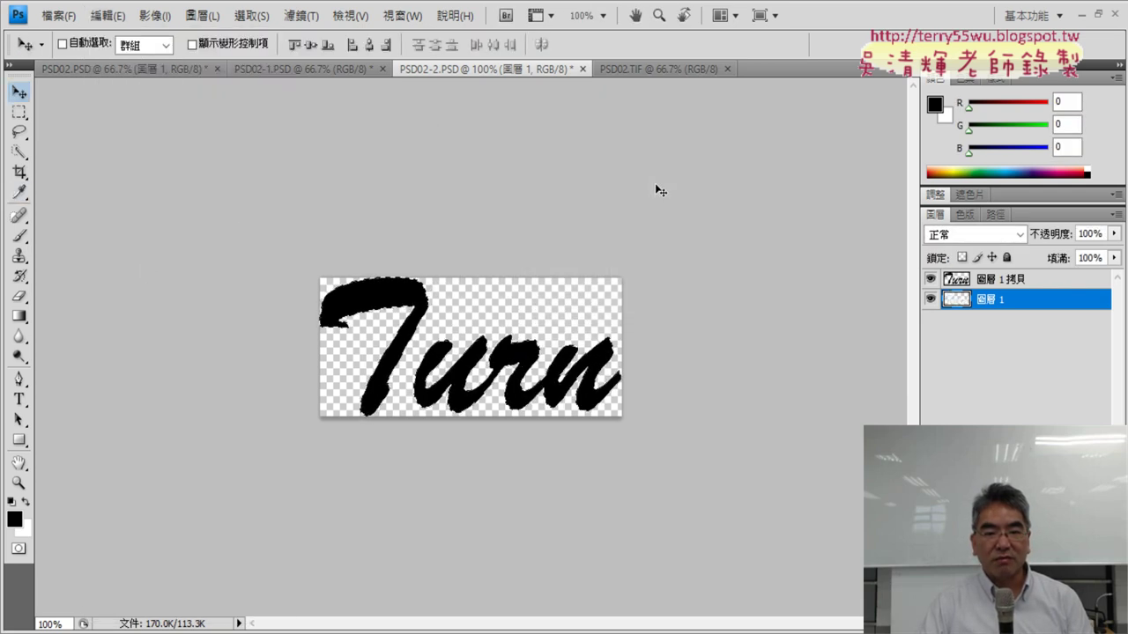
{"action": "left_click", "coordinate": [157, 19]}
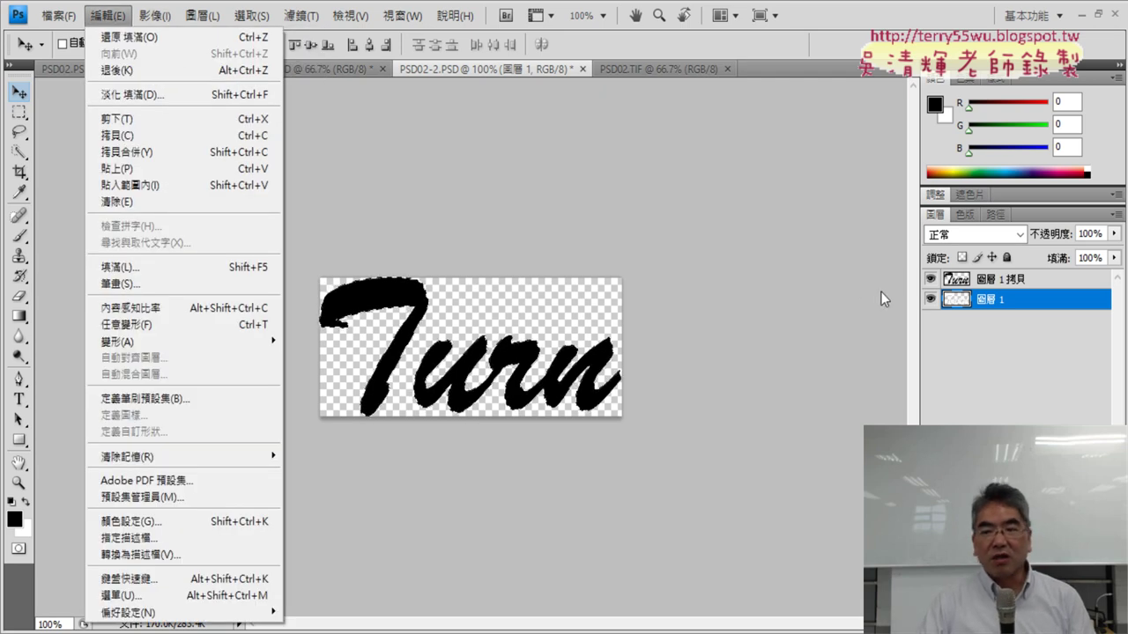
{"action": "left_click", "coordinate": [985, 354]}
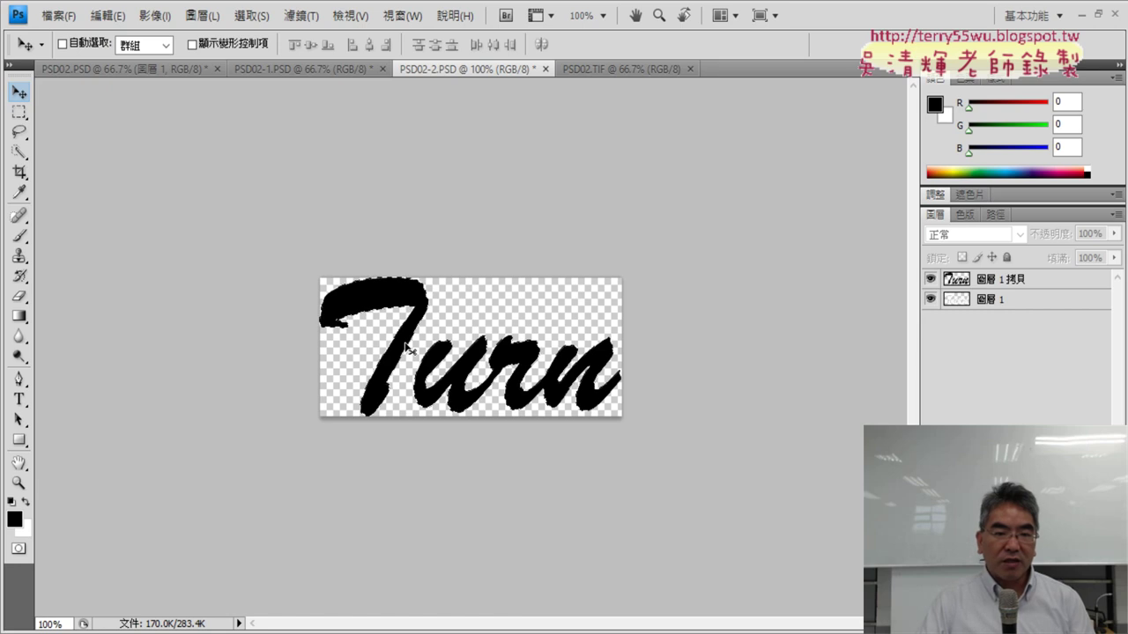
{"action": "left_click", "coordinate": [1018, 306]}
{"action": "left_click", "coordinate": [1019, 307], "text": "ctrl"}
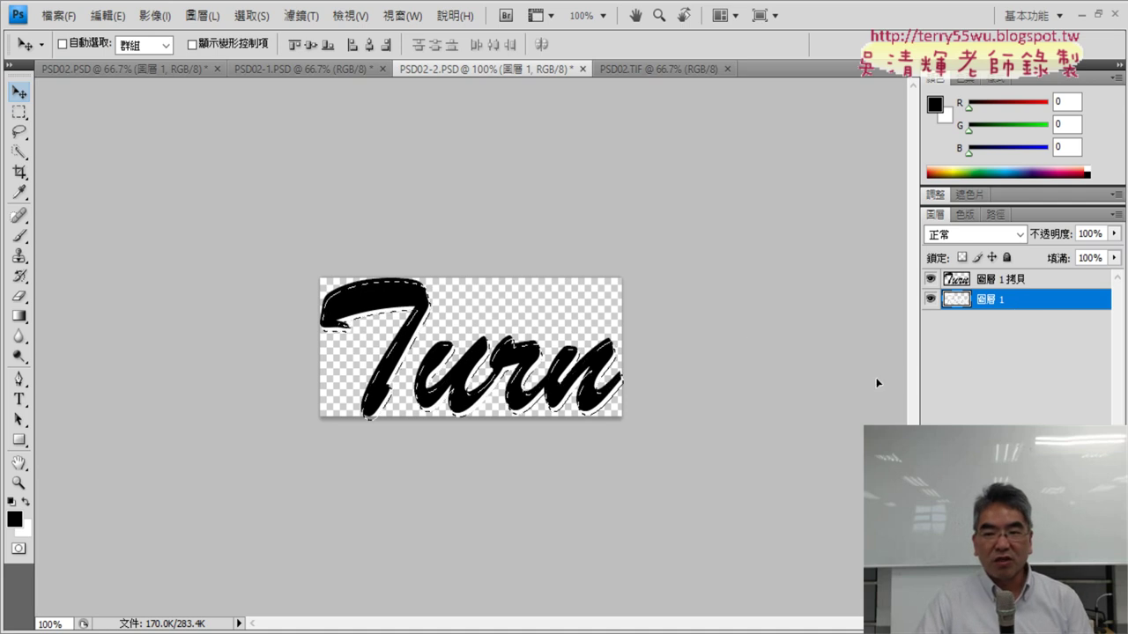
Select both Turn layers and link them together.
{"action": "left_click", "coordinate": [992, 280], "text": "shift"}
{"action": "right_click", "coordinate": [992, 280]}
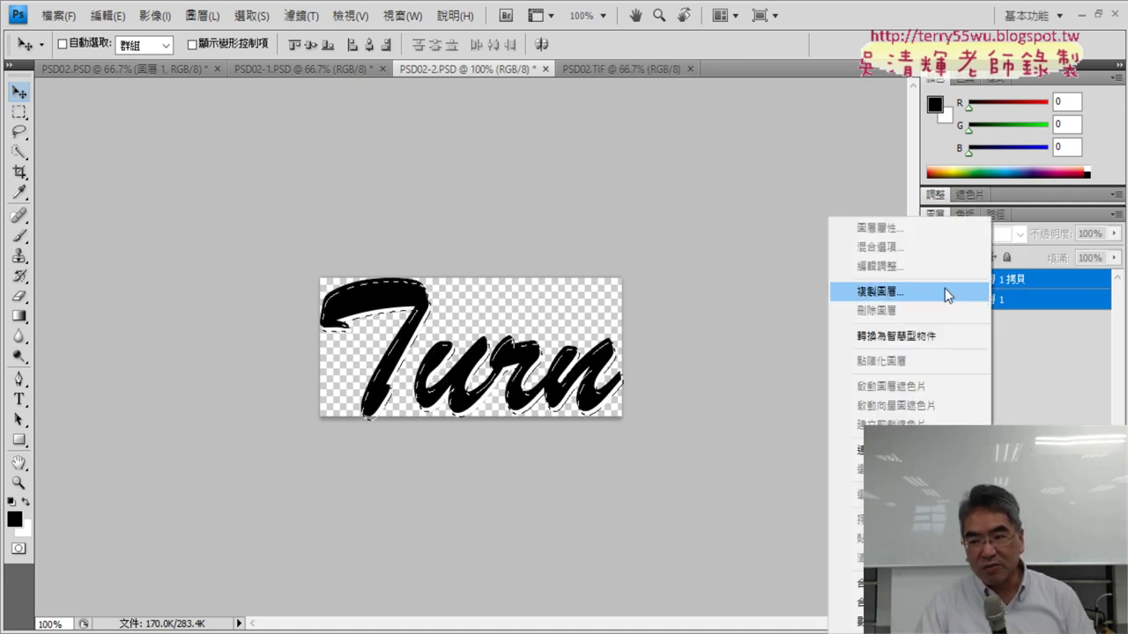
{"action": "left_click", "coordinate": [846, 450]}
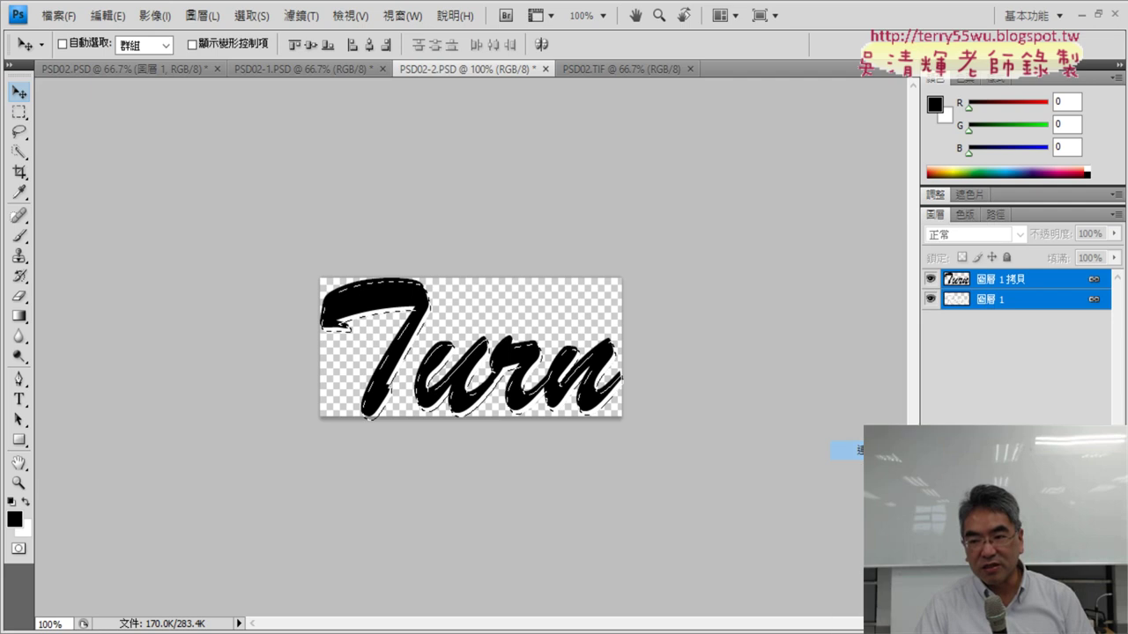
Duplicate the linked Turn layers into PSD02.PSD and switch to that document.
{"action": "right_click", "coordinate": [1035, 292]}
{"action": "left_click", "coordinate": [997, 291]}
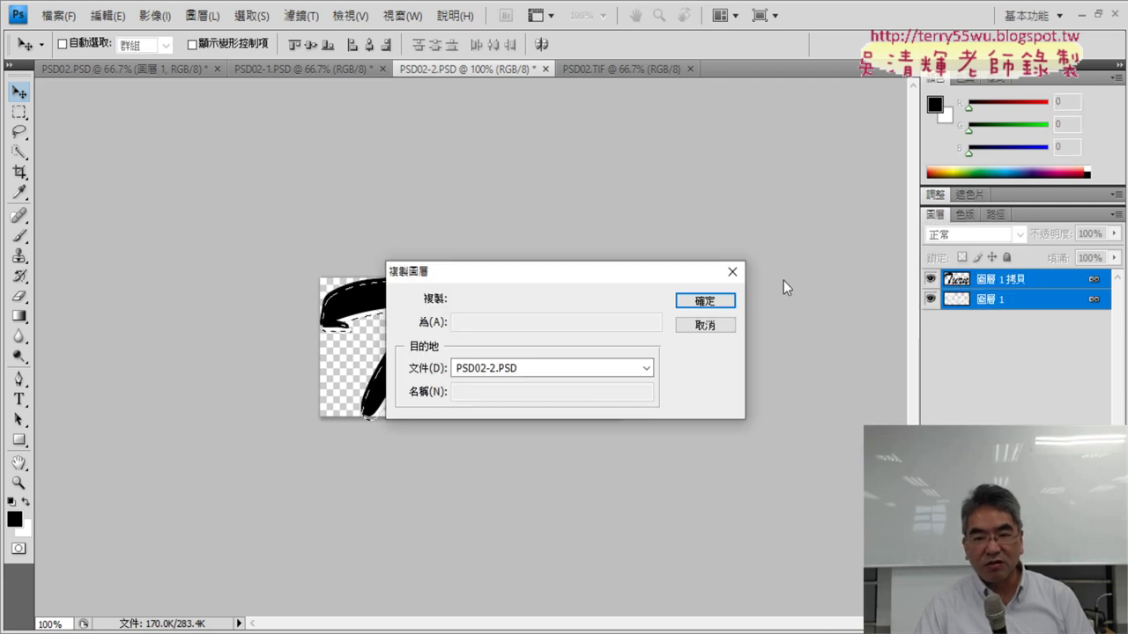
{"action": "left_click", "coordinate": [543, 370]}
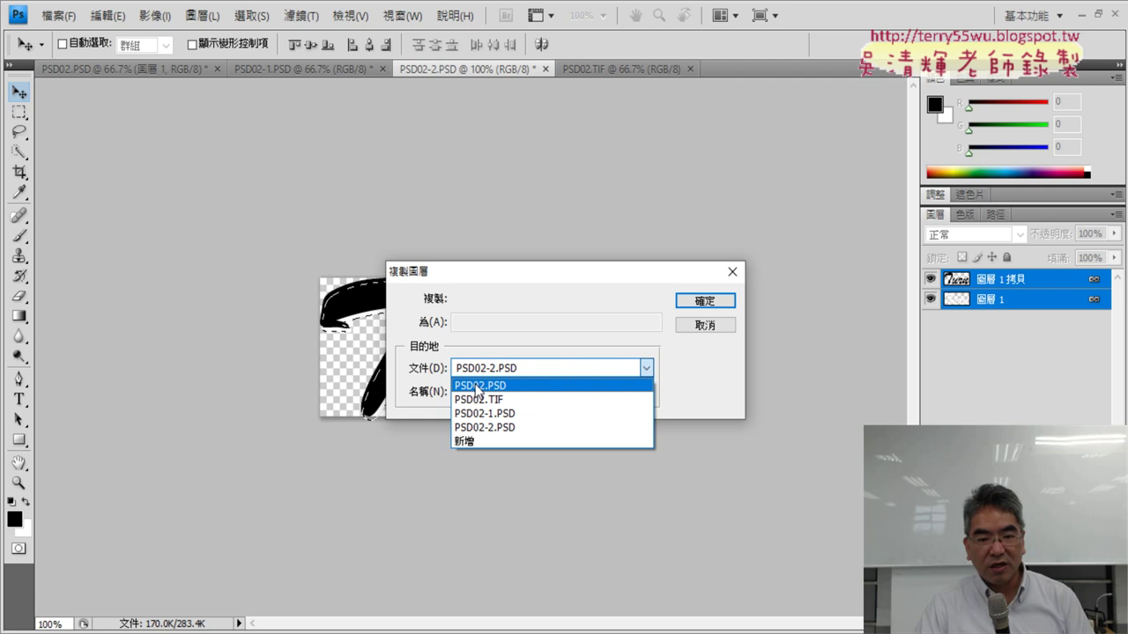
{"action": "left_click", "coordinate": [475, 386]}
{"action": "left_click", "coordinate": [706, 304]}
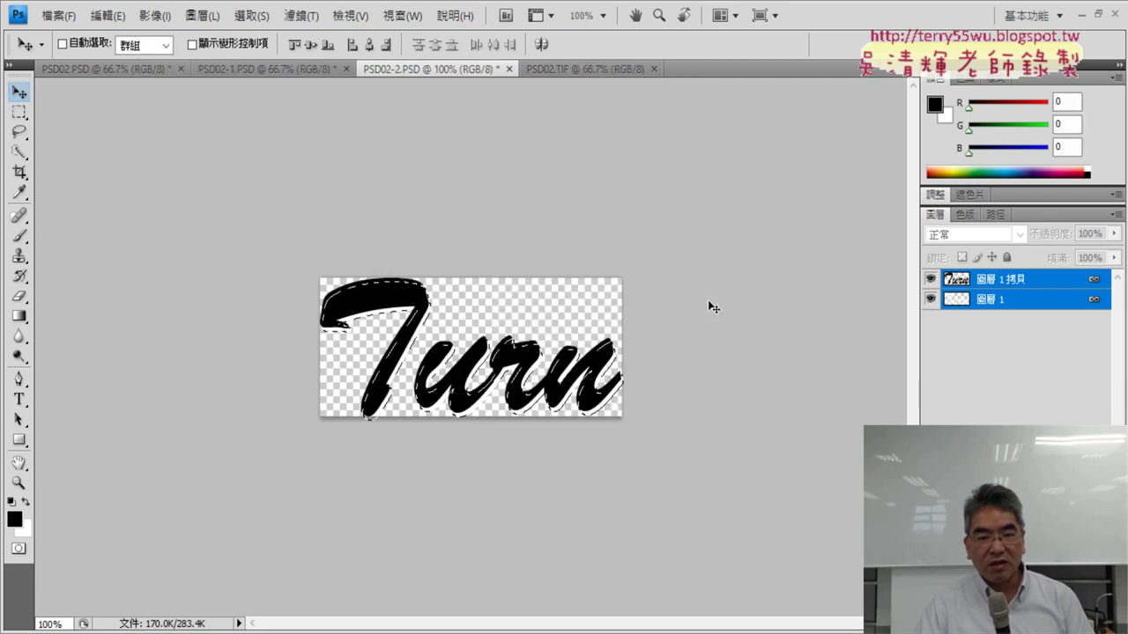
{"action": "left_click", "coordinate": [116, 74]}
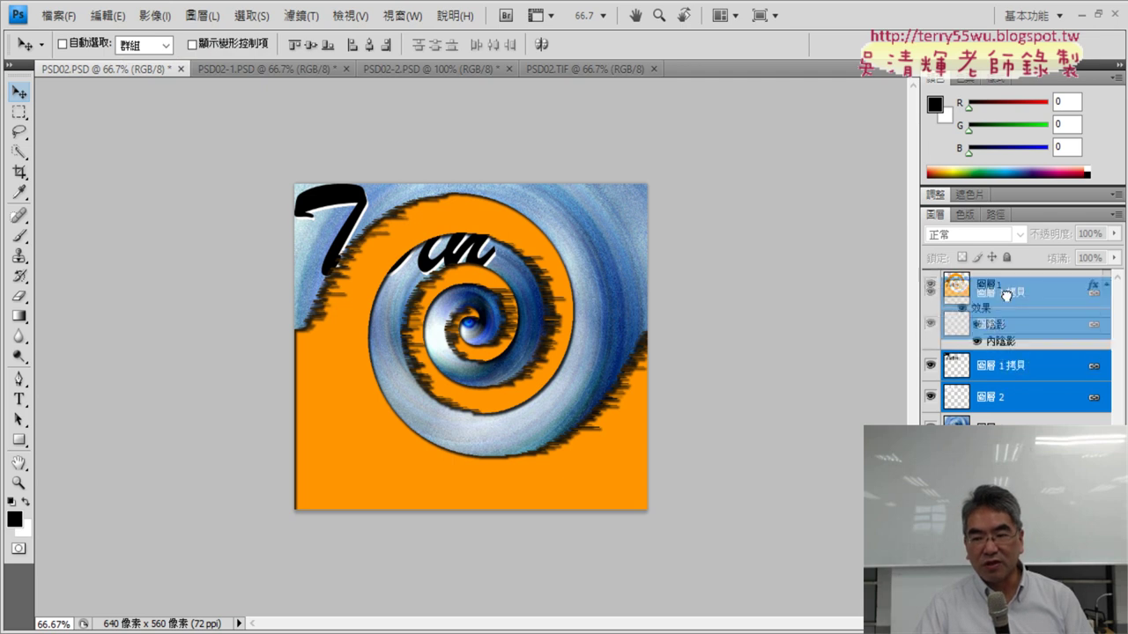
Stack the Turn text layers above 圖層 1 and drag the lettering to the bottom-left.
{"action": "left_click_drag", "start_coordinate": [1007, 377], "coordinate": [1004, 275]}
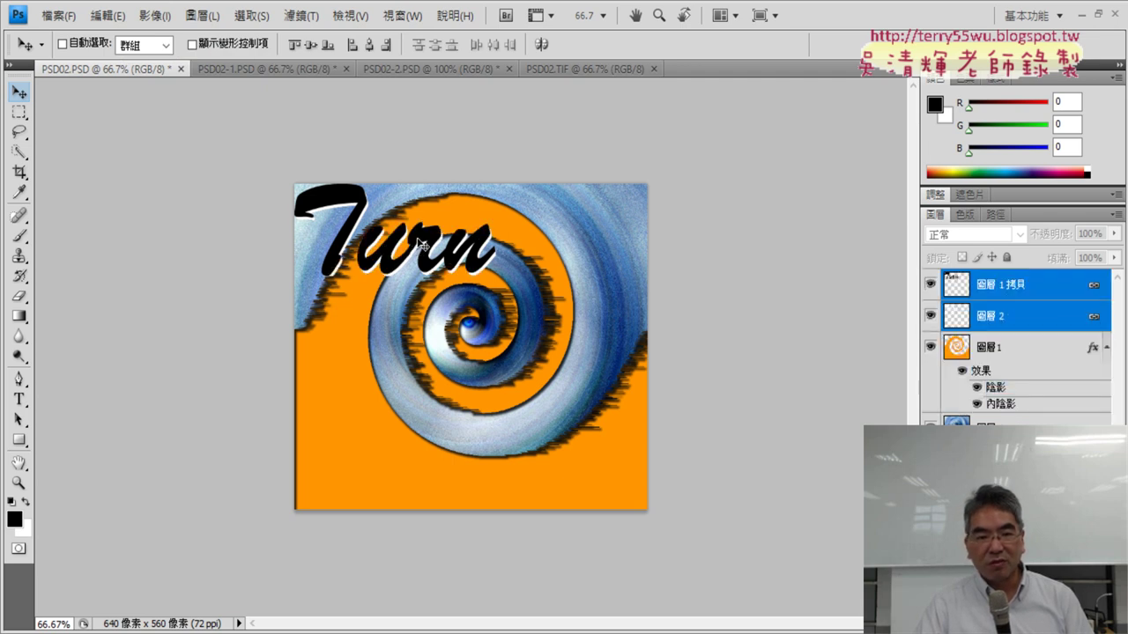
{"action": "left_click_drag", "start_coordinate": [423, 246], "coordinate": [426, 465]}
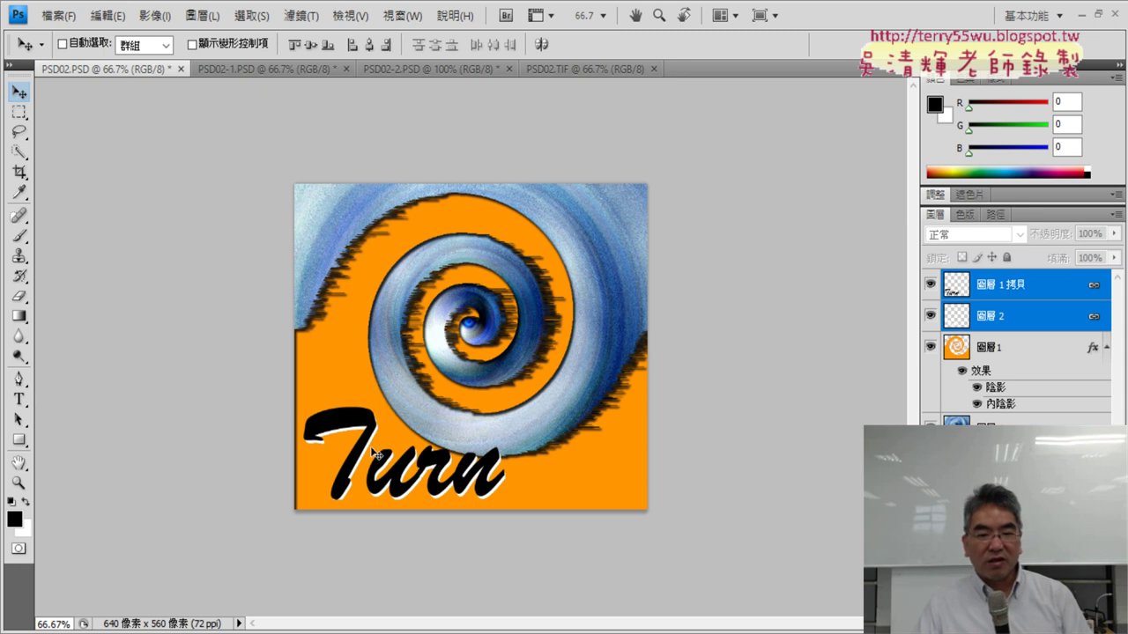
Compare PSD02.PSD against the PSD02.TIF reference twice, finishing on PSD02.PSD.
{"action": "left_click", "coordinate": [567, 67]}
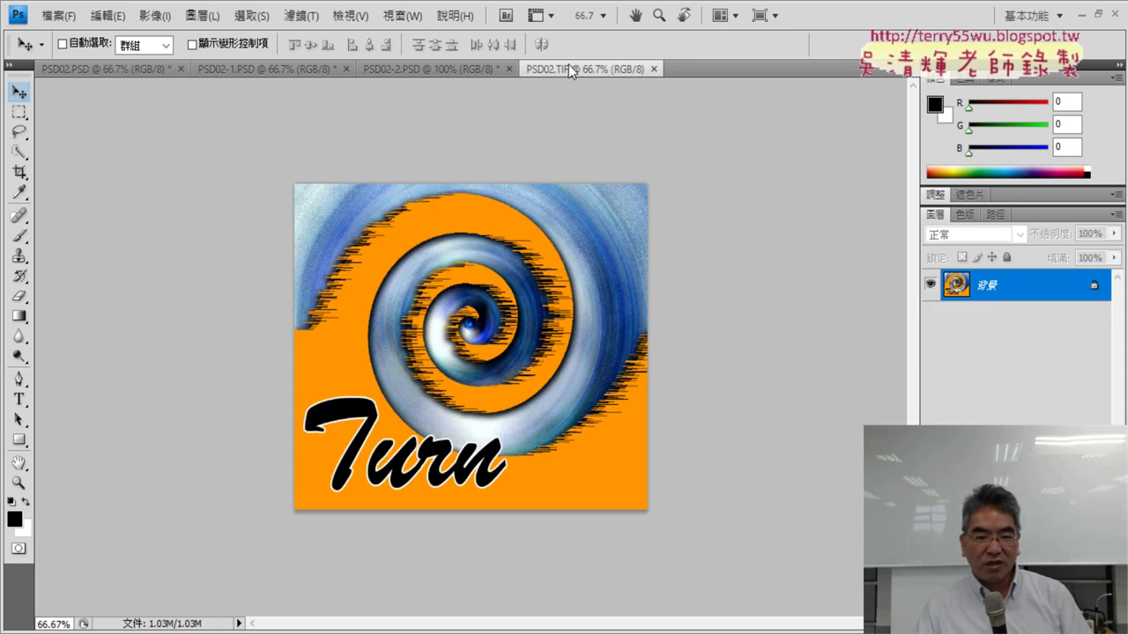
{"action": "left_click", "coordinate": [99, 70]}
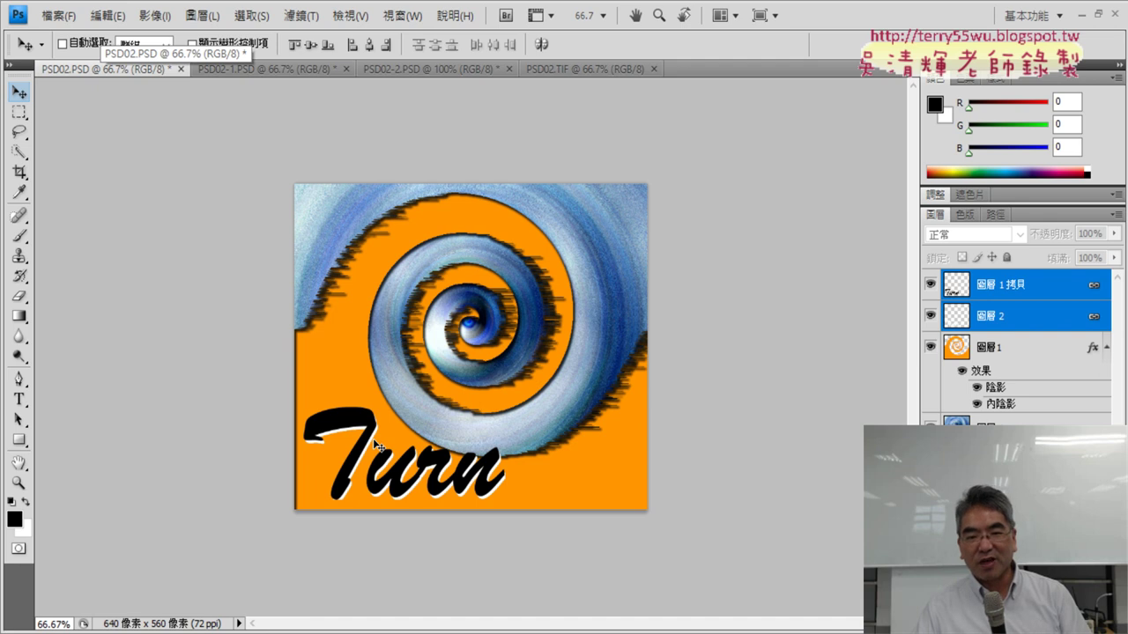
{"action": "left_click", "coordinate": [568, 70]}
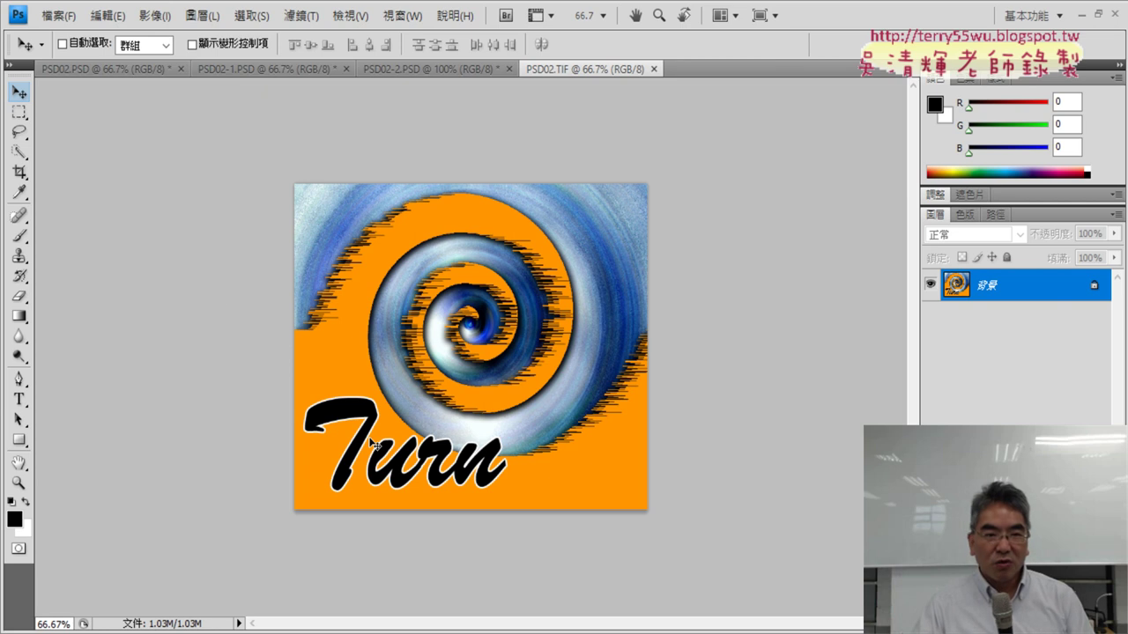
{"action": "left_click", "coordinate": [131, 64]}
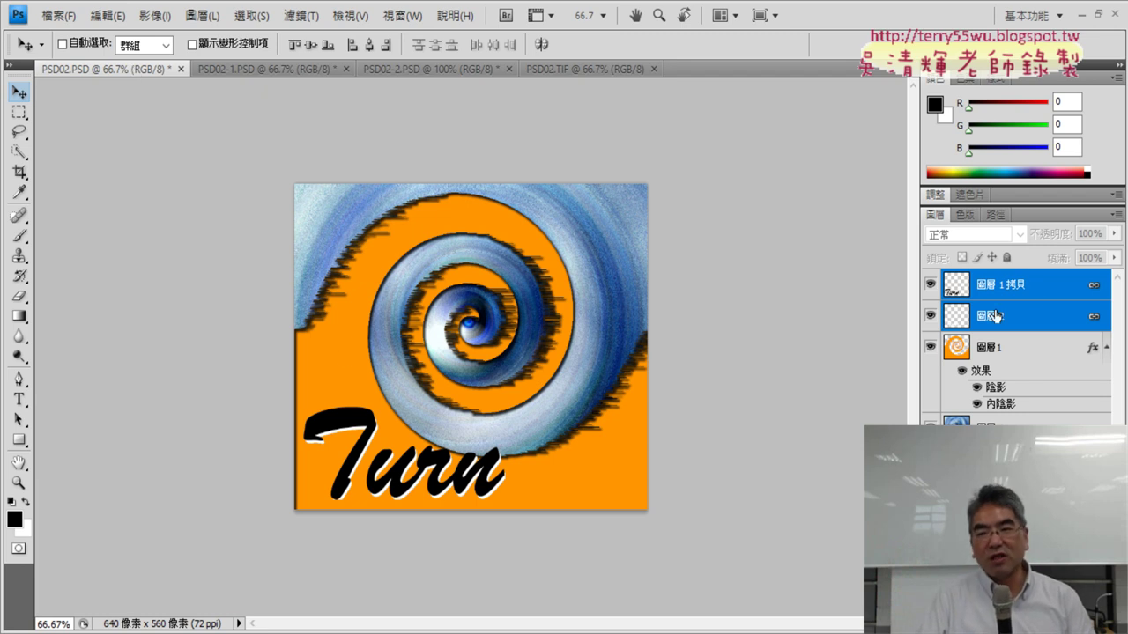
Delete the two Turn text layers from PSD02.PSD, then bring up PSD02-2.PSD.
{"action": "right_click", "coordinate": [1037, 304]}
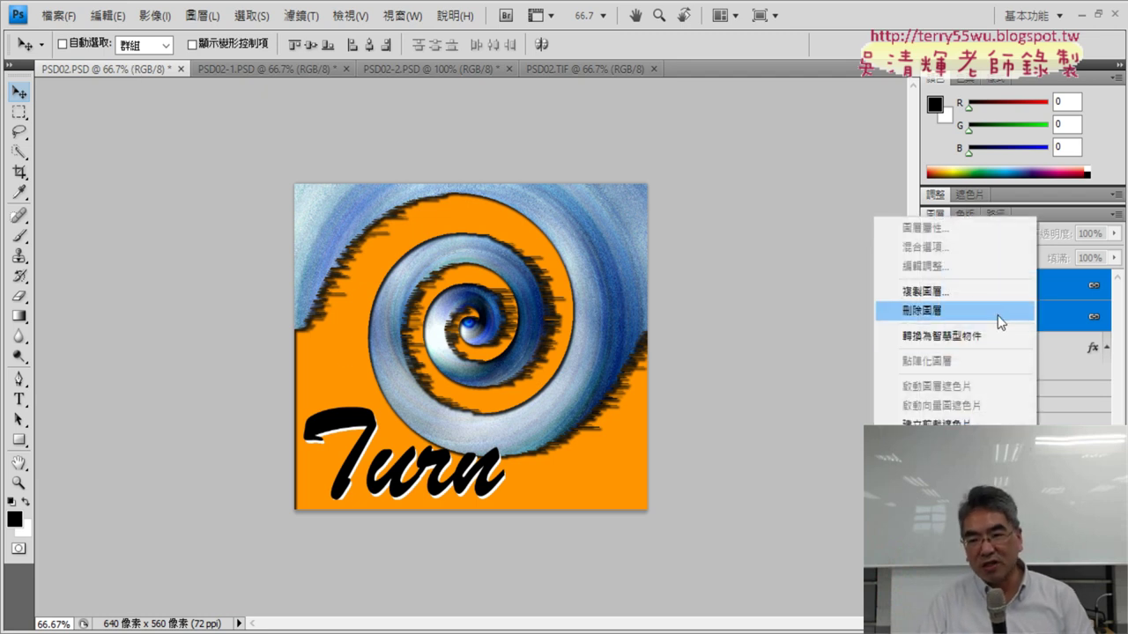
{"action": "left_click", "coordinate": [996, 308]}
{"action": "left_click", "coordinate": [617, 262]}
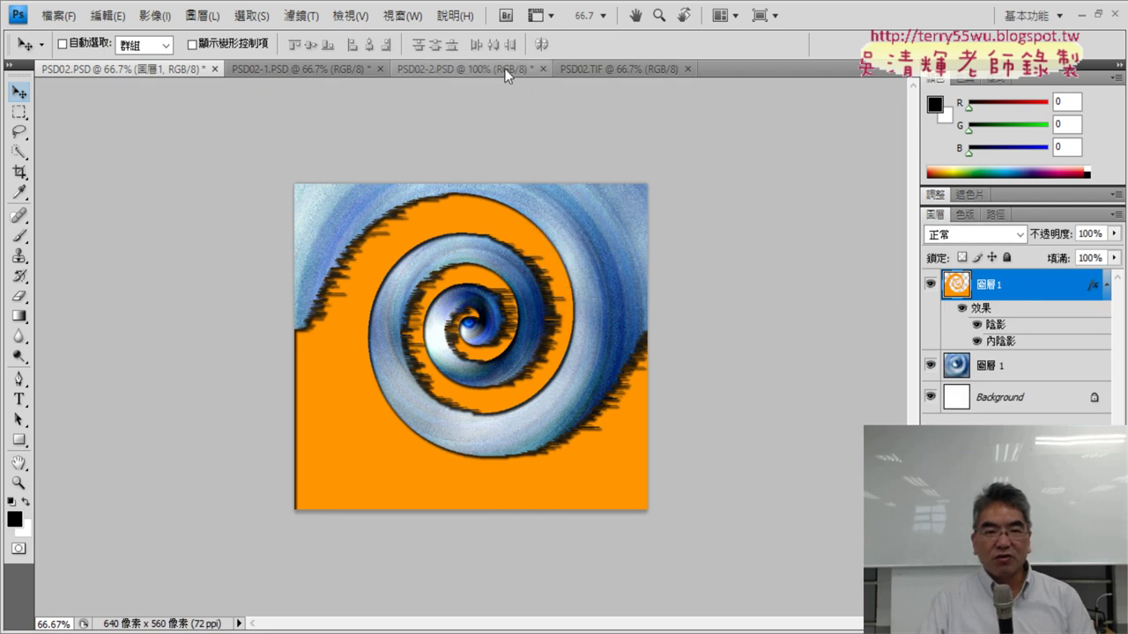
{"action": "left_click", "coordinate": [476, 68]}
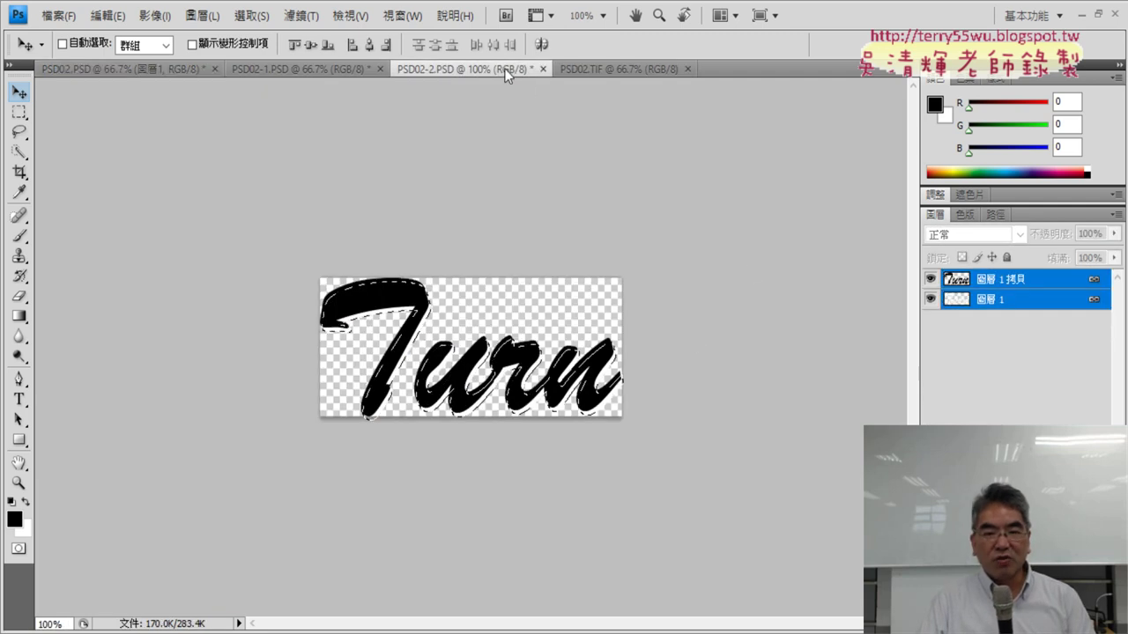
Select 圖層 1, deselect with Ctrl+D, and merge the two Turn layers into one.
{"action": "left_click", "coordinate": [1018, 299]}
{"action": "right_click", "coordinate": [1022, 300]}
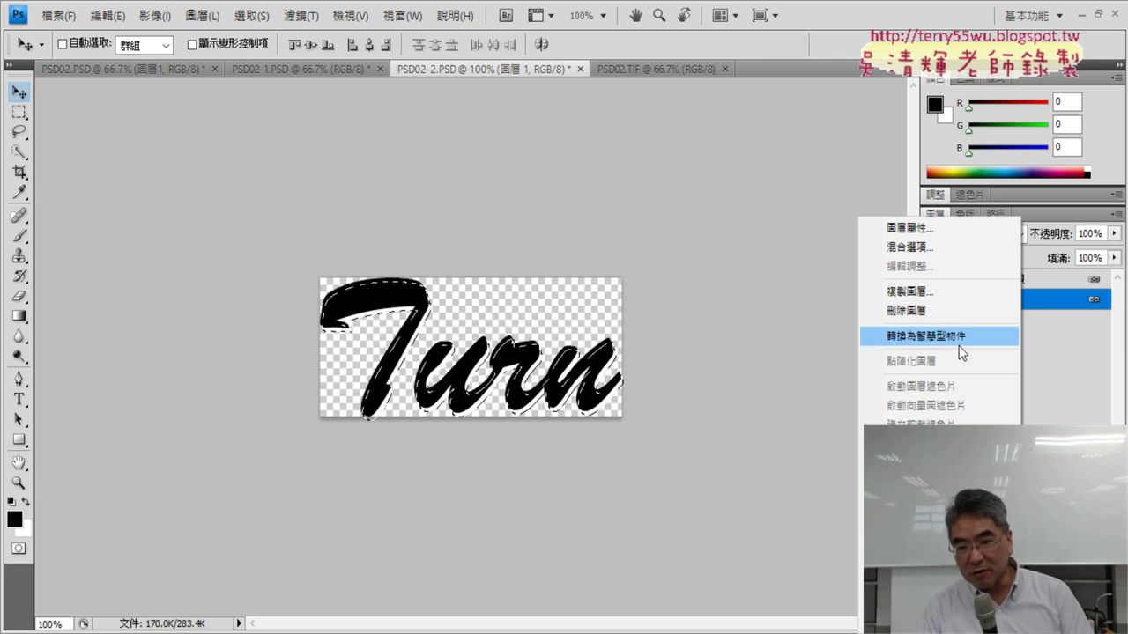
{"action": "left_click", "coordinate": [826, 370]}
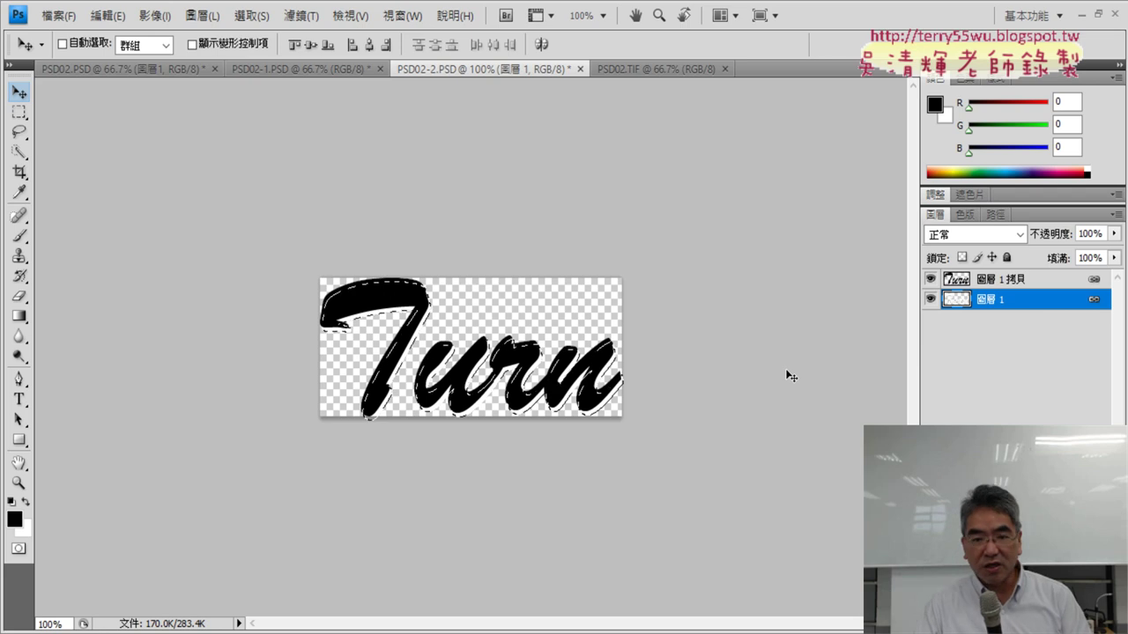
{"action": "key", "text": "ctrl+d"}
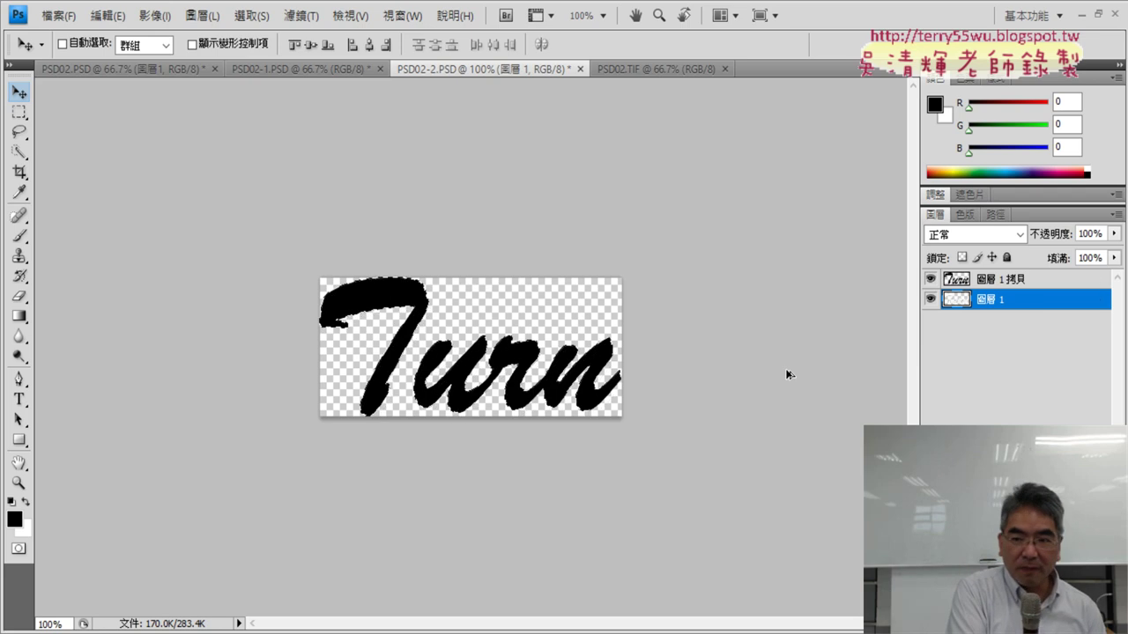
{"action": "key", "text": "ctrl+shift+e"}
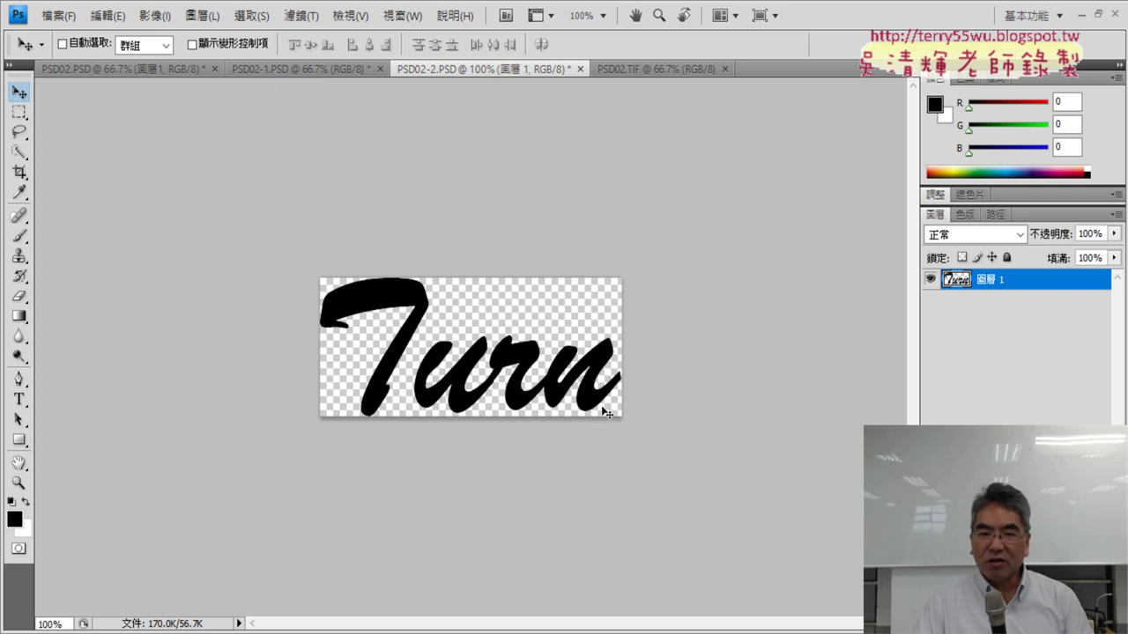
In the merged Turn layer's Blending Options, enable Stroke (3 px, outside, black) and show its settings.
{"action": "double_click", "coordinate": [958, 281]}
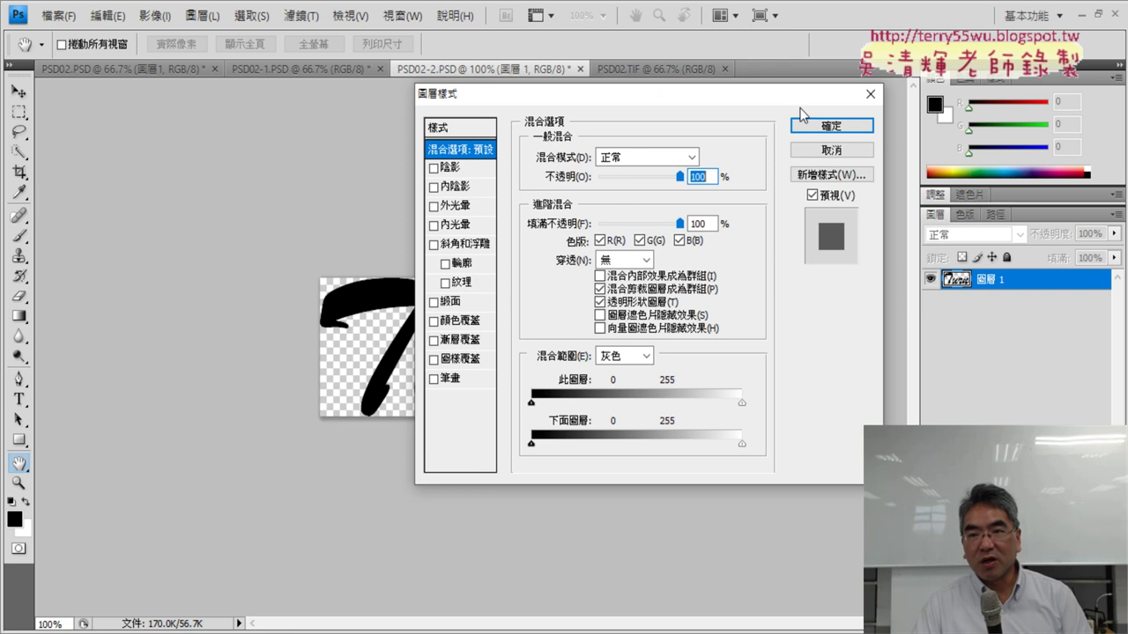
{"action": "left_click", "coordinate": [871, 93]}
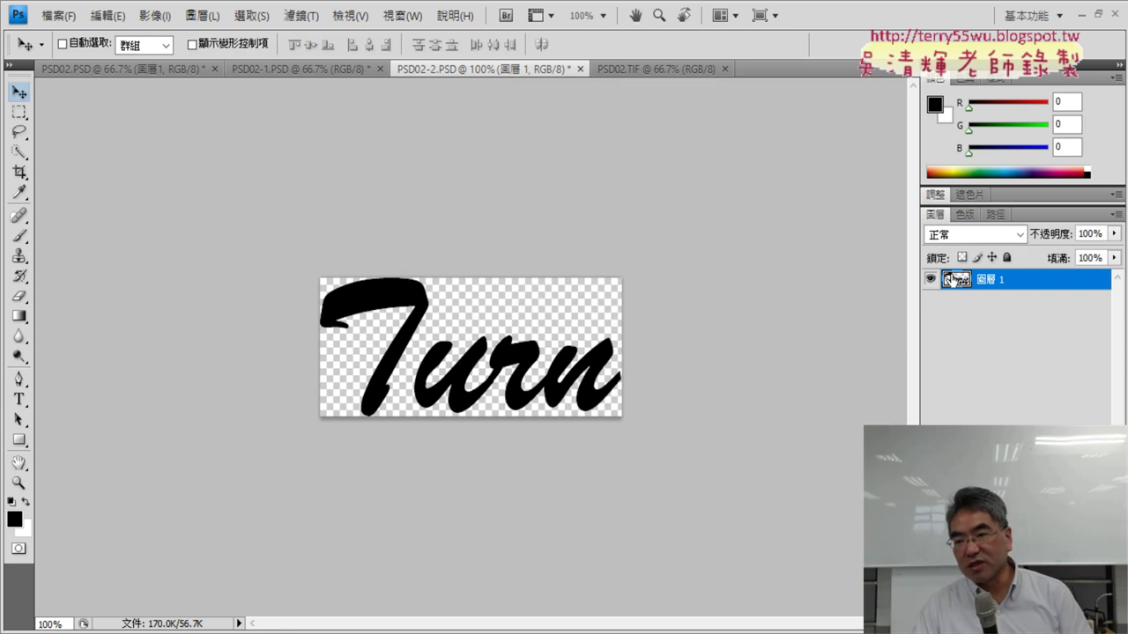
{"action": "right_click", "coordinate": [953, 281]}
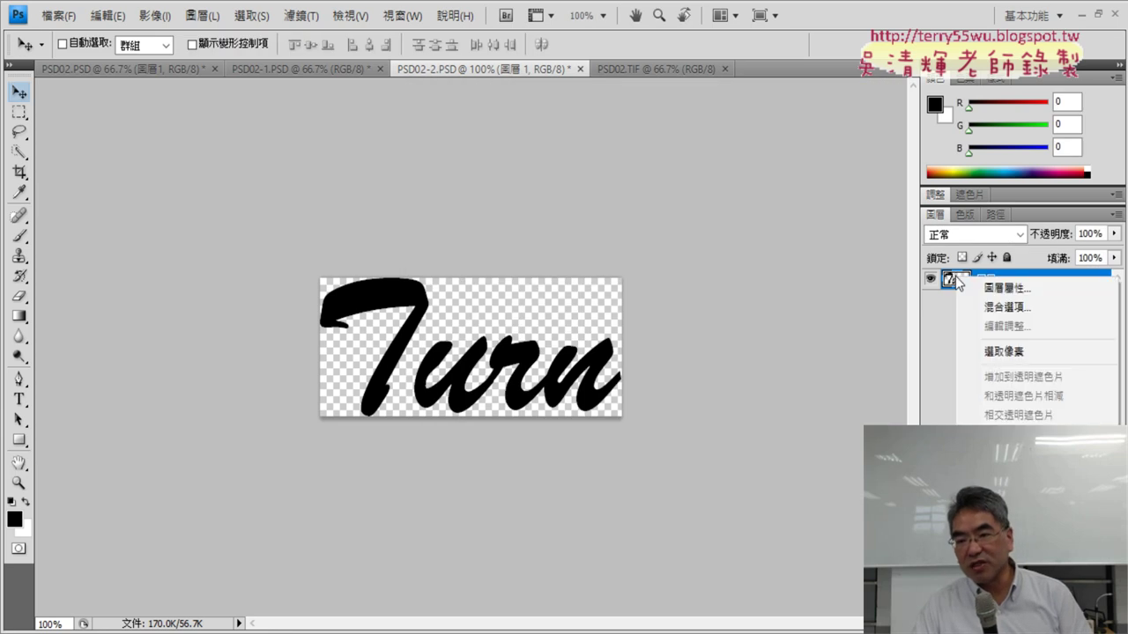
{"action": "left_click", "coordinate": [1011, 309]}
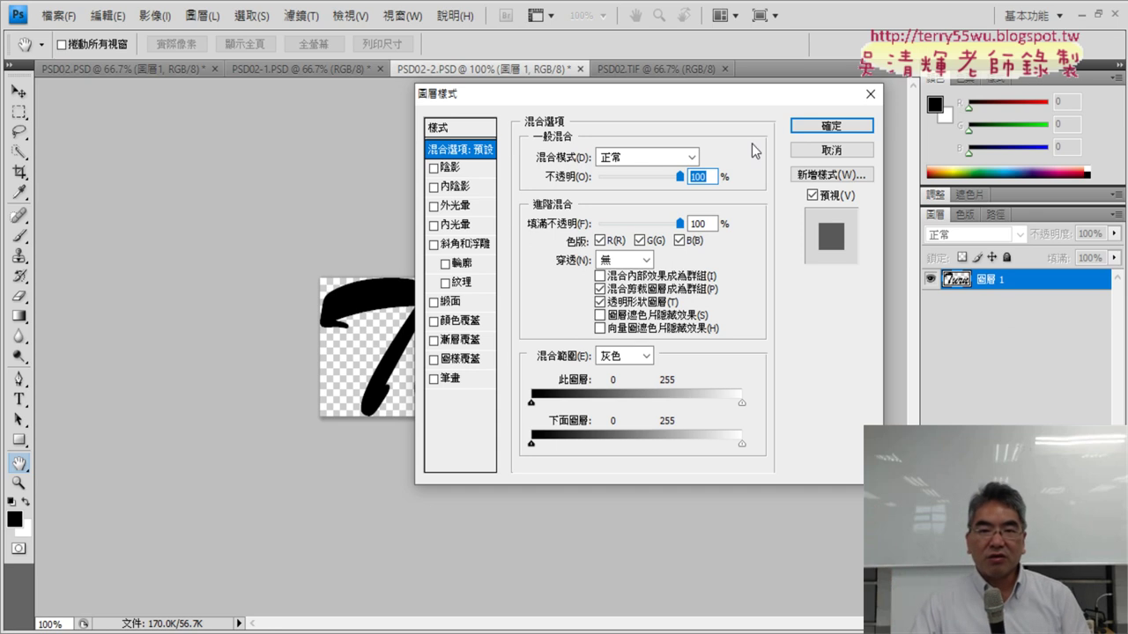
{"action": "left_click_drag", "start_coordinate": [714, 93], "coordinate": [934, 95]}
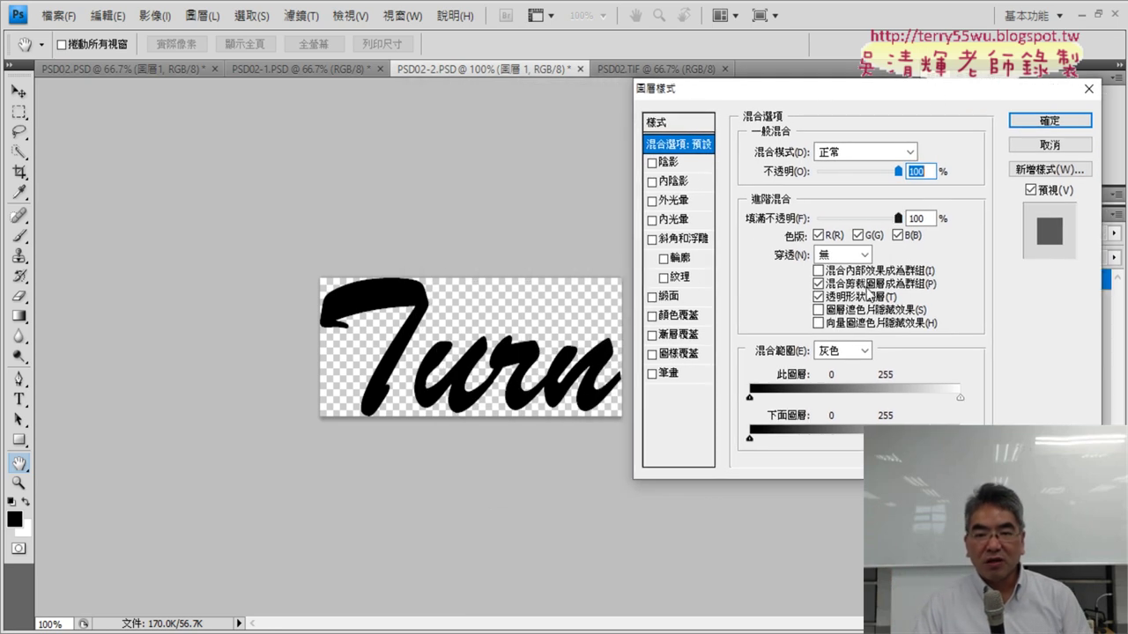
{"action": "left_click", "coordinate": [652, 374]}
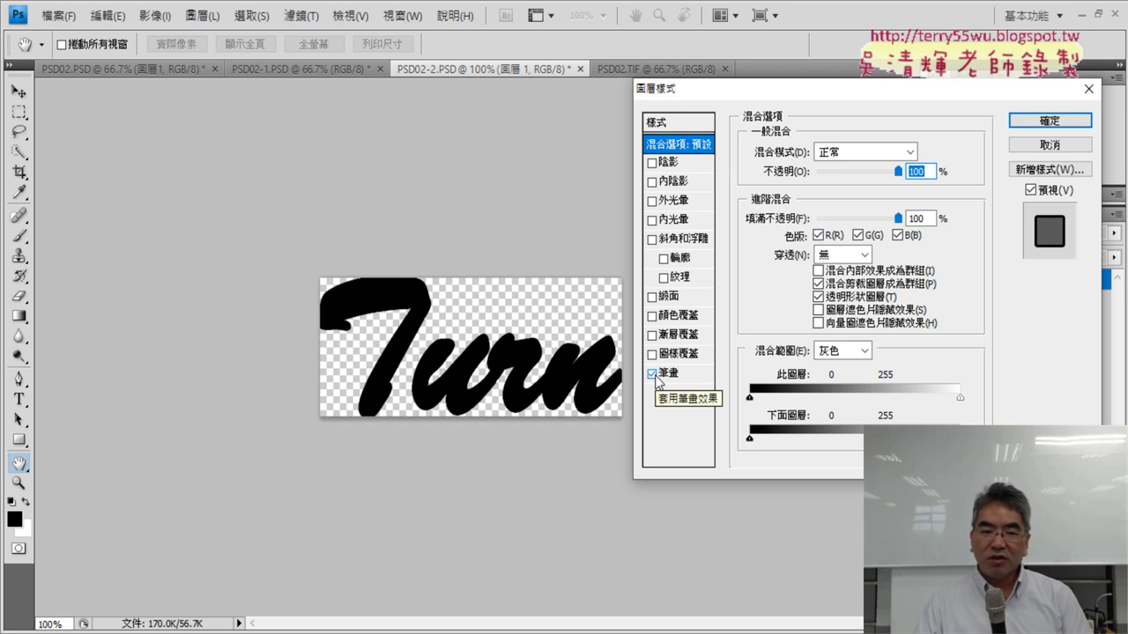
{"action": "left_click", "coordinate": [653, 375]}
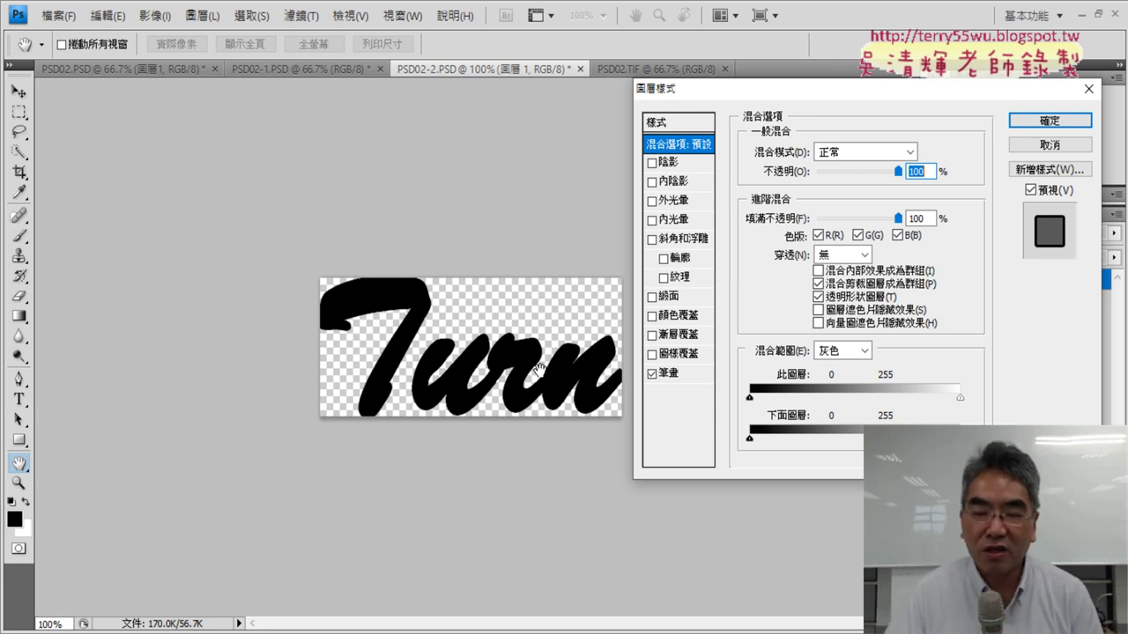
{"action": "left_click", "coordinate": [689, 374]}
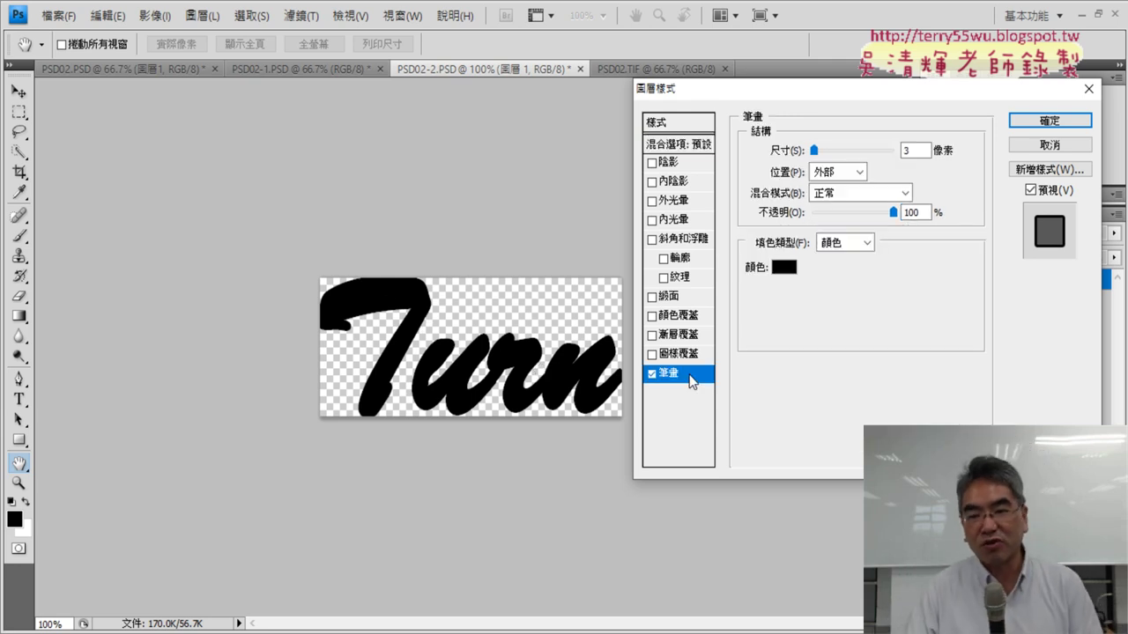
Set the stroke colour to pure white.
{"action": "left_click", "coordinate": [784, 267]}
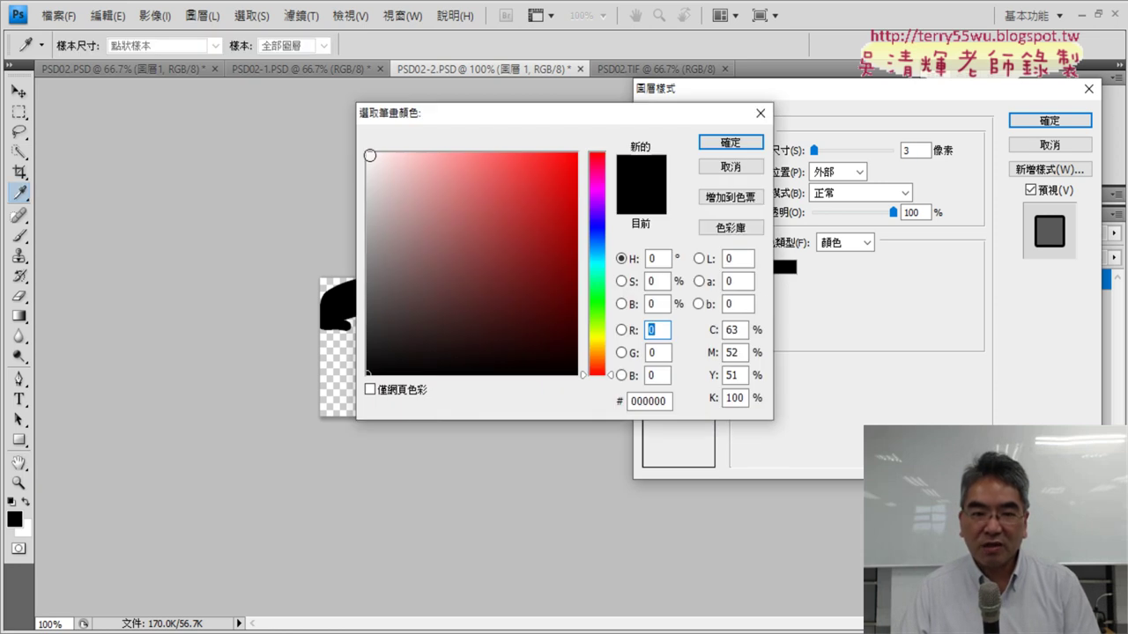
{"action": "left_click", "coordinate": [370, 155]}
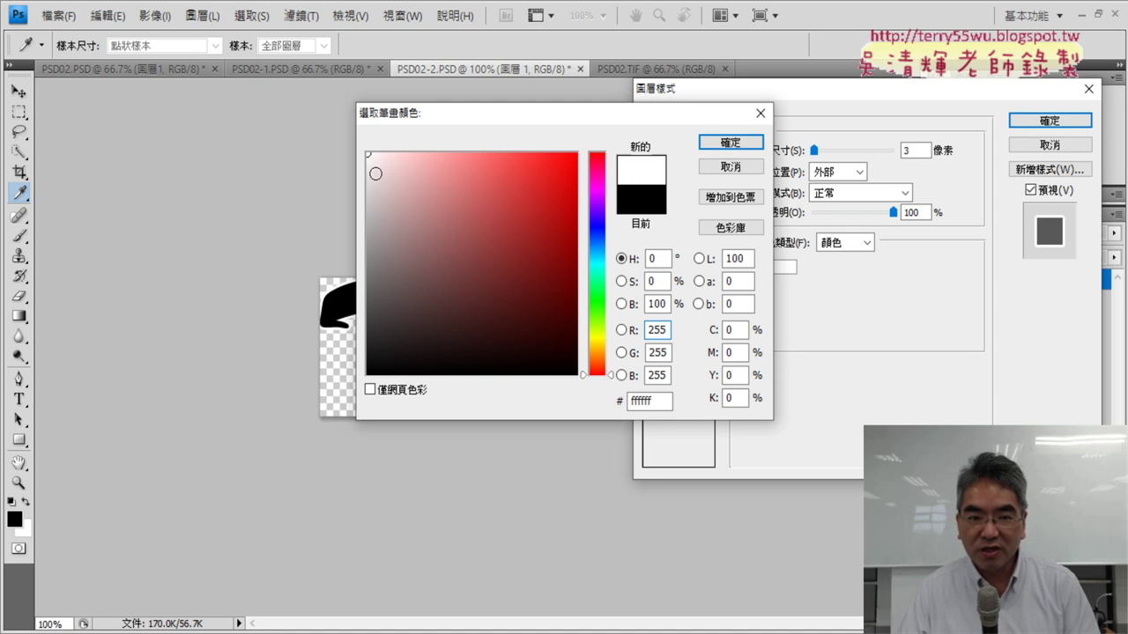
{"action": "left_click", "coordinate": [469, 236]}
{"action": "mouse_move", "coordinate": [479, 244]}
{"action": "left_mouse_down"}
{"action": "mouse_move", "coordinate": [447, 250]}
{"action": "mouse_move", "coordinate": [450, 236]}
{"action": "mouse_move", "coordinate": [362, 150]}
{"action": "left_mouse_up"}
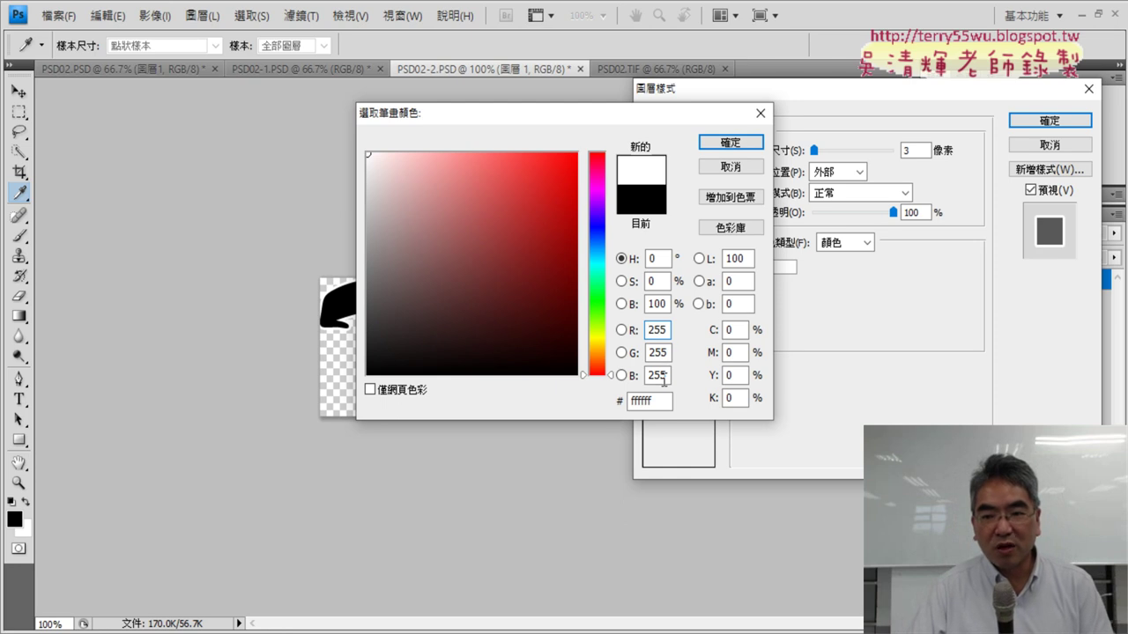
{"action": "left_click", "coordinate": [731, 142]}
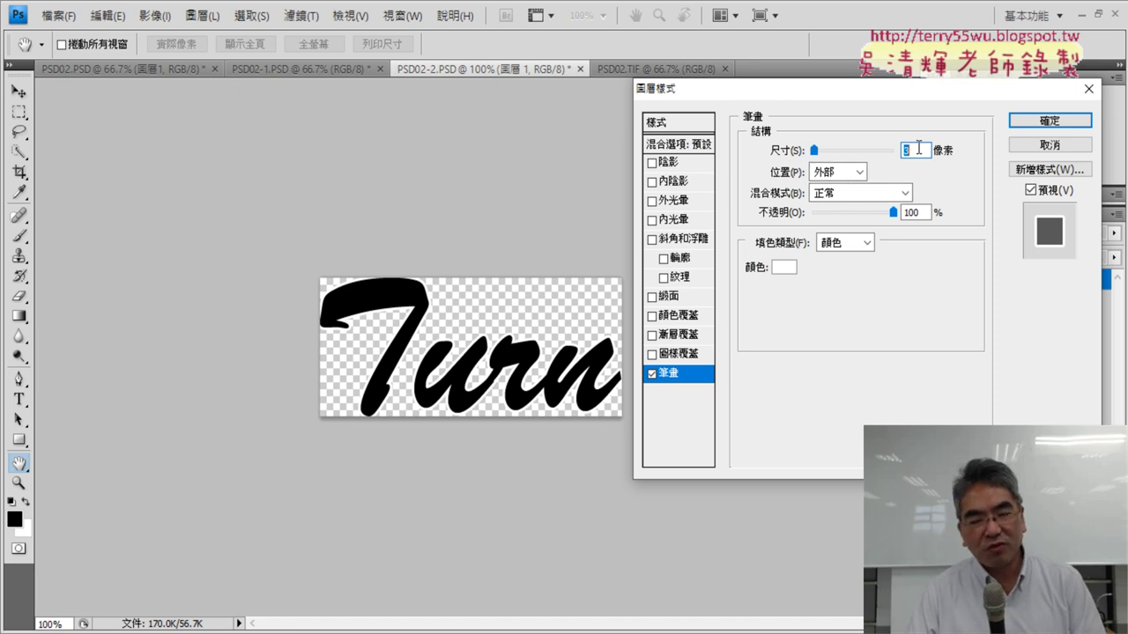
Set the stroke size to 3 px and apply the layer style.
{"action": "left_click_drag", "start_coordinate": [814, 150], "coordinate": [816, 151]}
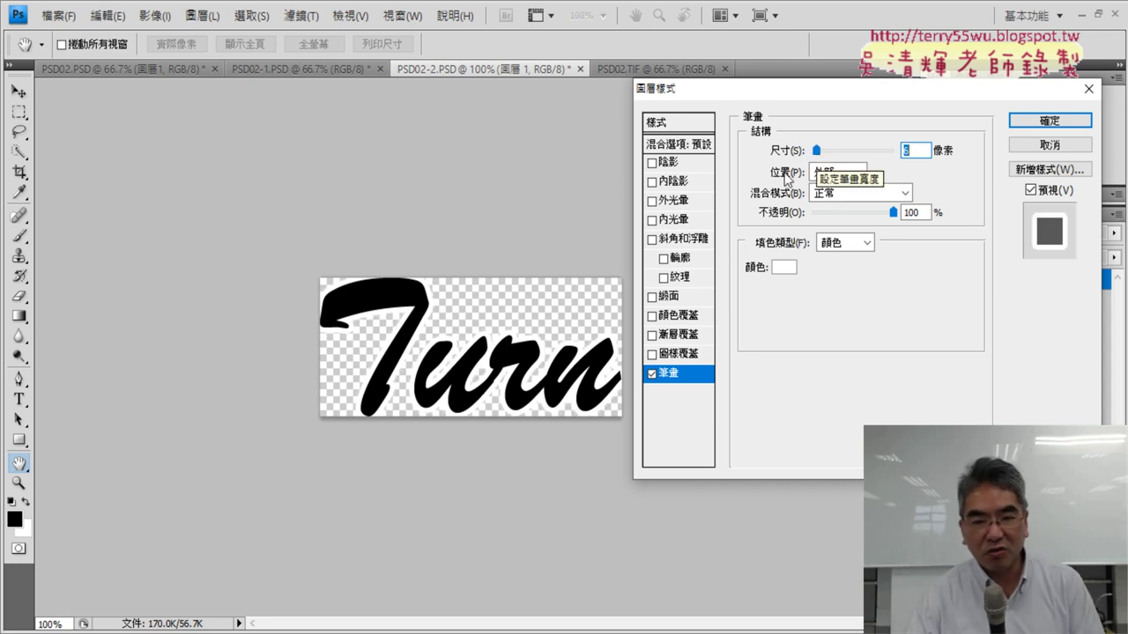
{"action": "double_click", "coordinate": [923, 151]}
{"action": "type", "text": "3"}
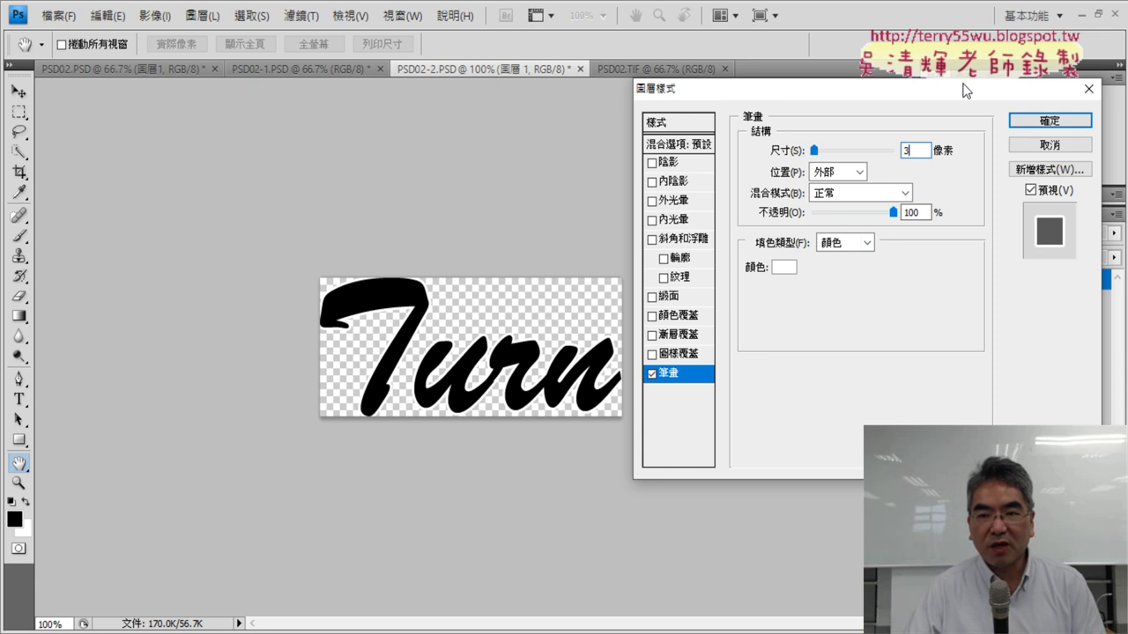
{"action": "left_click_drag", "start_coordinate": [969, 93], "coordinate": [652, 98]}
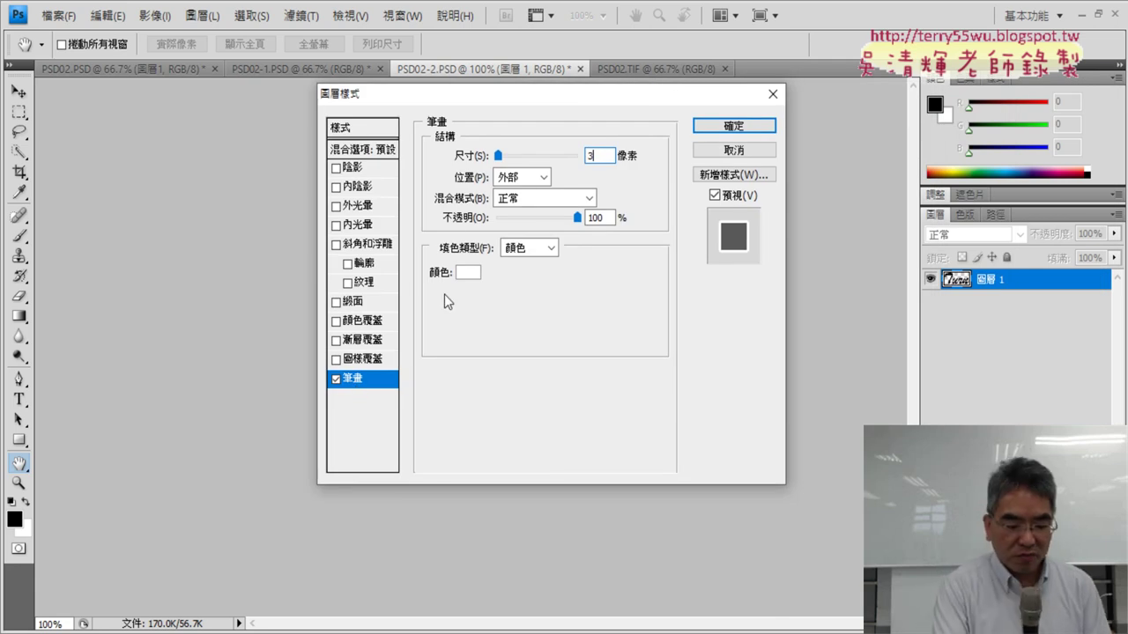
{"action": "mouse_move", "coordinate": [516, 296]}
{"action": "left_mouse_down"}
{"action": "mouse_move", "coordinate": [391, 285]}
{"action": "mouse_move", "coordinate": [517, 290]}
{"action": "mouse_move", "coordinate": [480, 304]}
{"action": "left_mouse_up"}
{"action": "left_click_drag", "start_coordinate": [621, 174], "coordinate": [650, 176]}
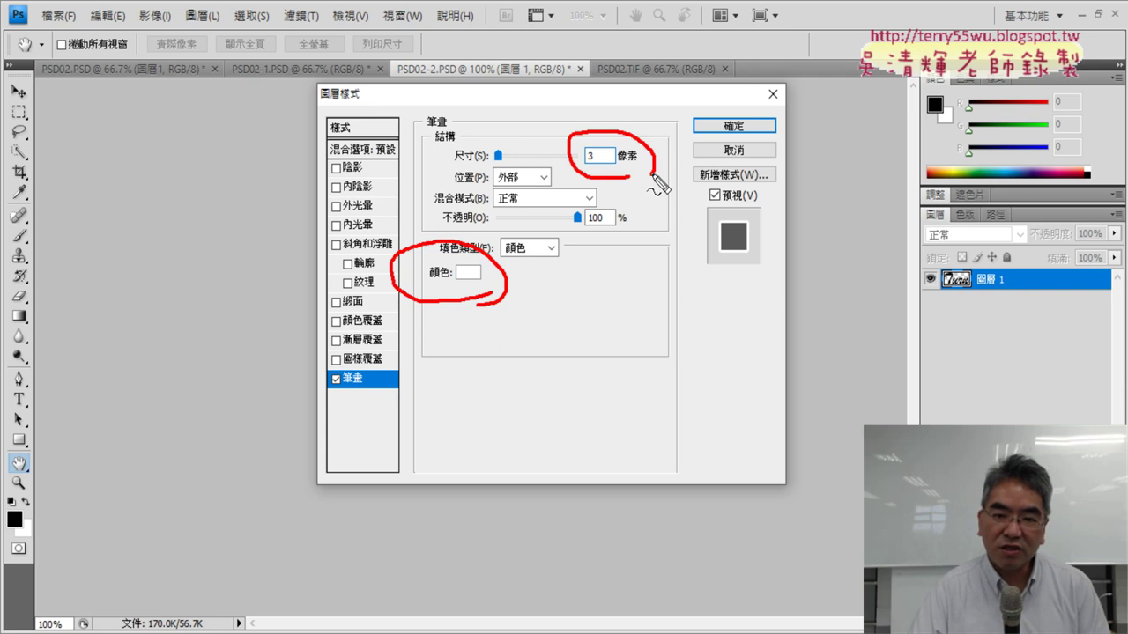
{"action": "key", "text": "Escape"}
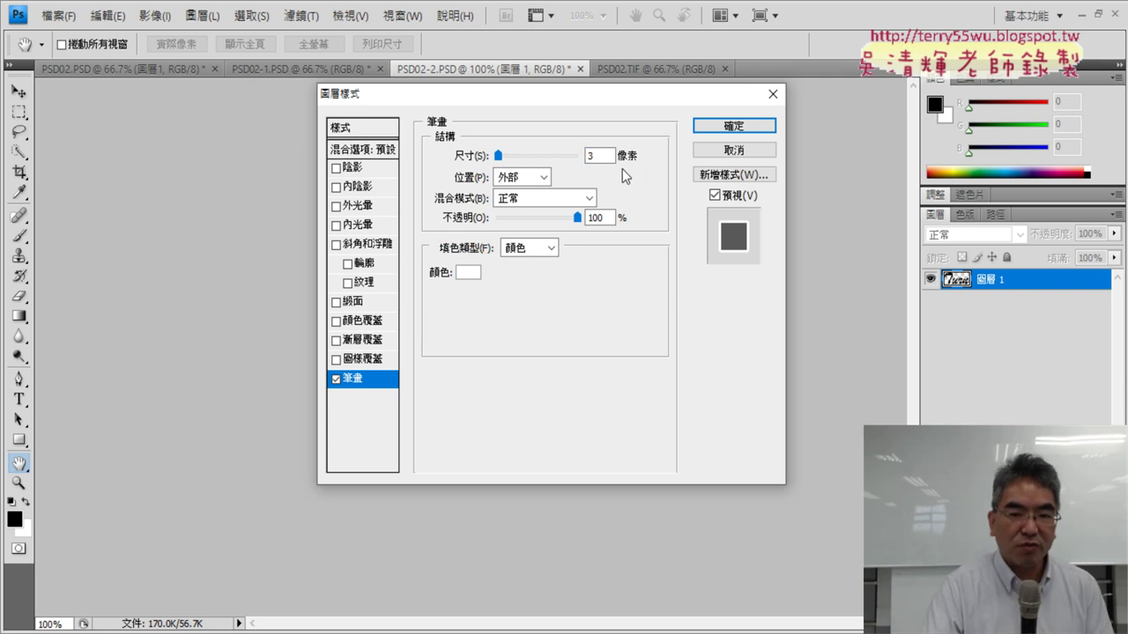
{"action": "left_click", "coordinate": [716, 126]}
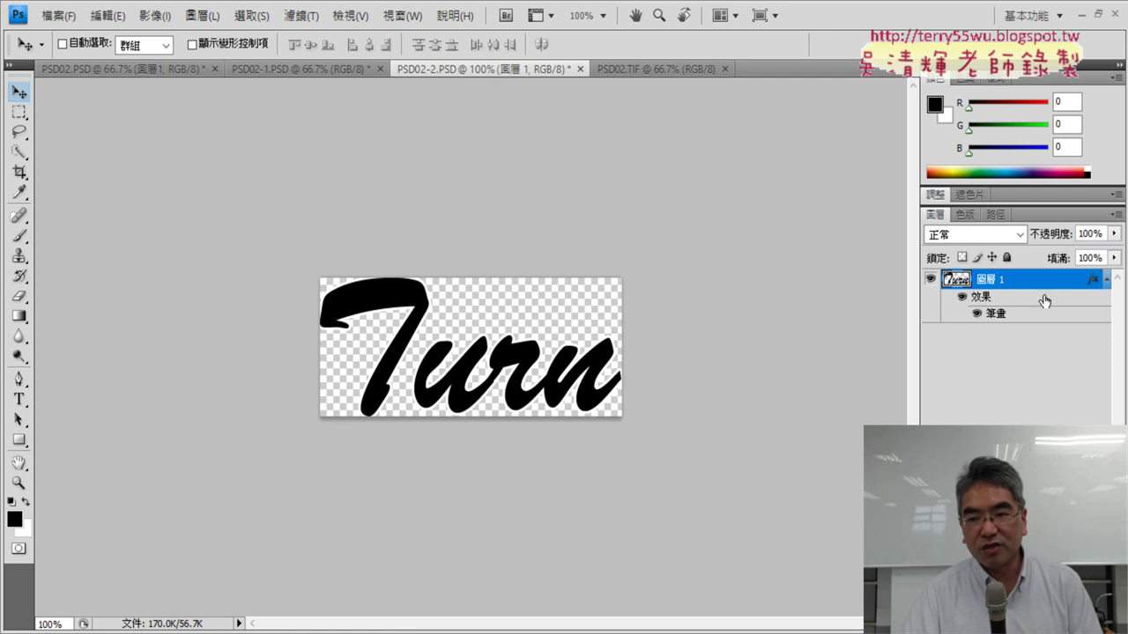
Duplicate the stroked Turn layer into PSD02.PSD and view that document.
{"action": "right_click", "coordinate": [1018, 281]}
{"action": "left_click", "coordinate": [993, 291]}
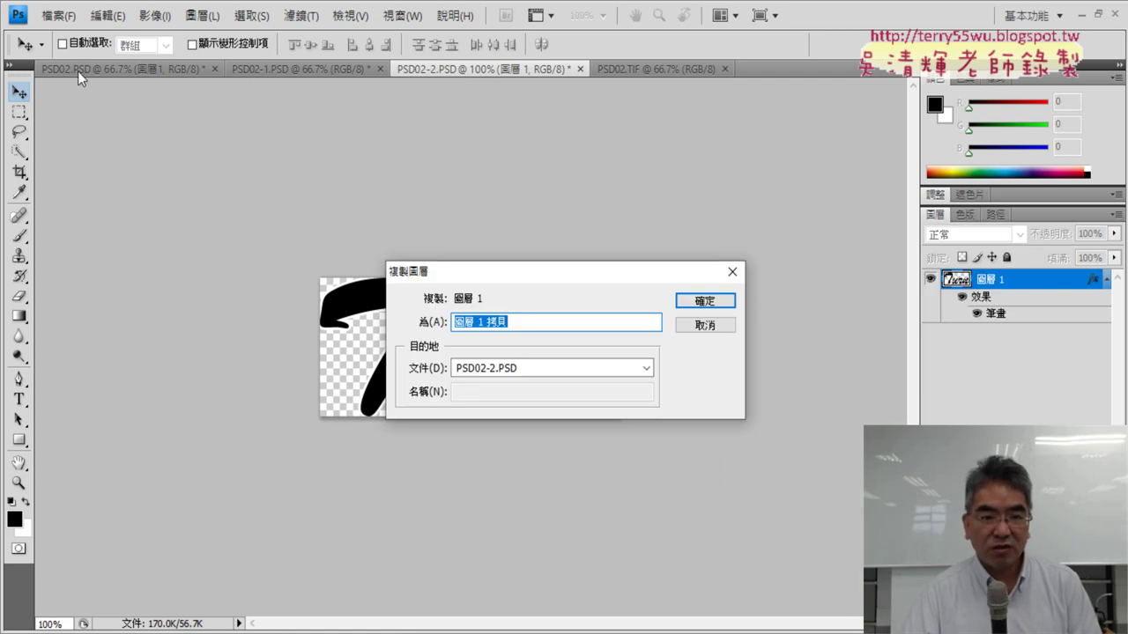
{"action": "left_click", "coordinate": [506, 369]}
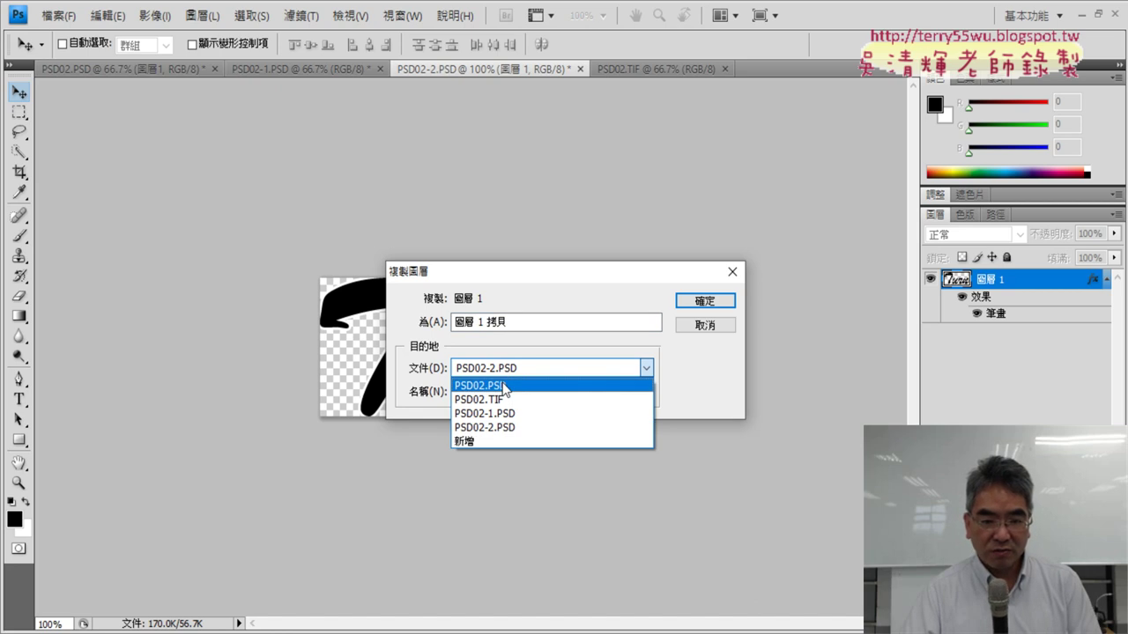
{"action": "left_click", "coordinate": [503, 385]}
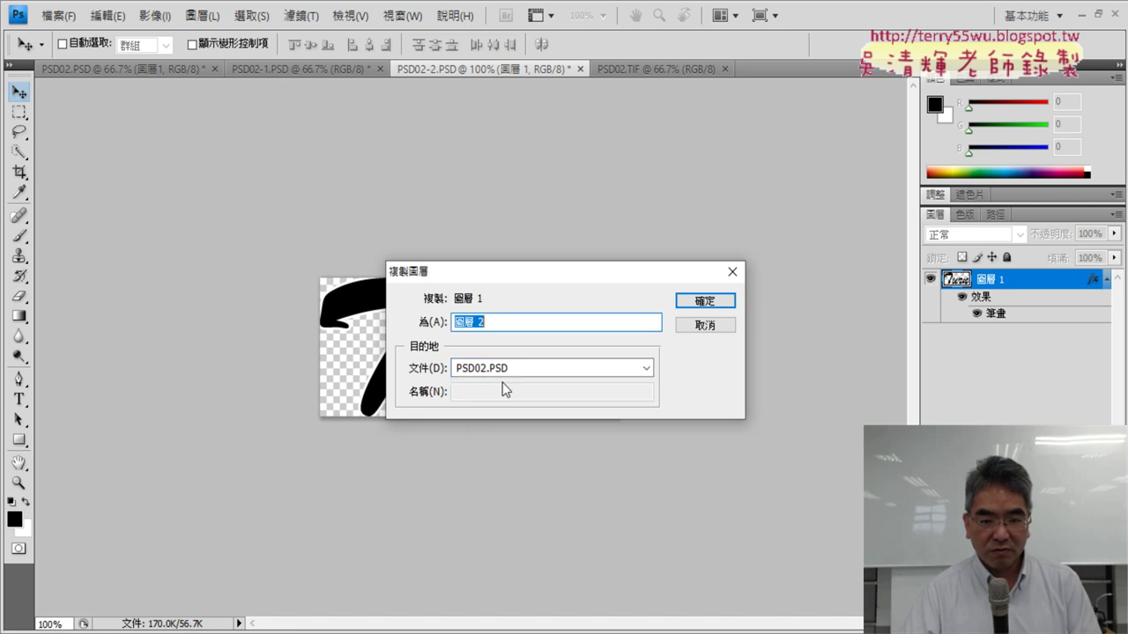
{"action": "left_click", "coordinate": [698, 304]}
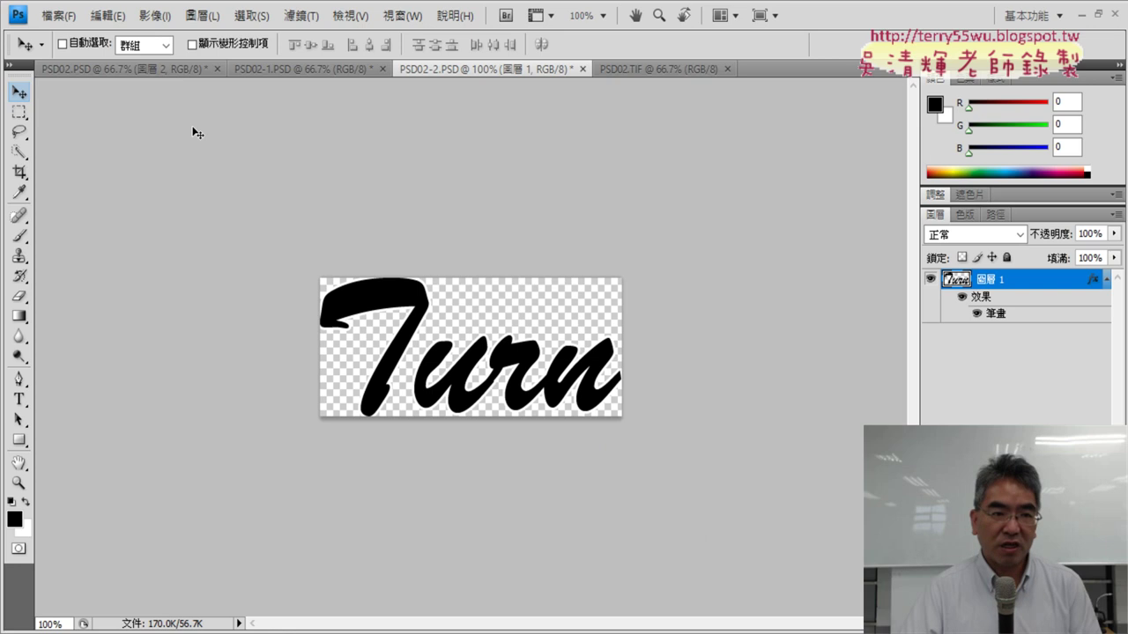
{"action": "left_click", "coordinate": [136, 71]}
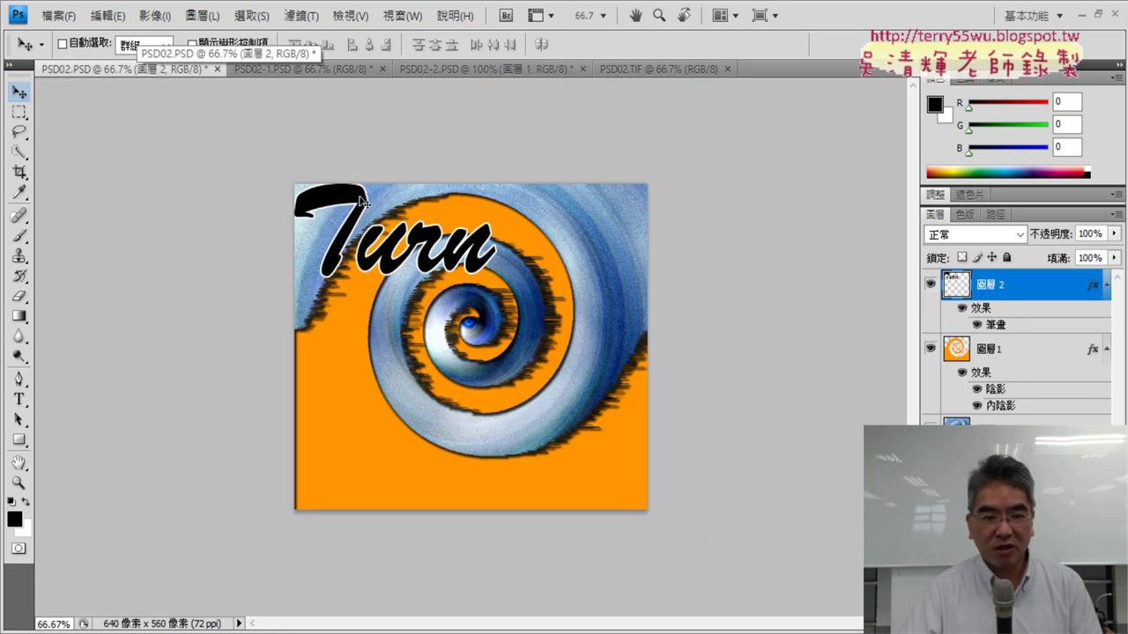
Drag the stroked Turn text to the spiral's bottom-left and nudge it slightly up.
{"action": "left_click_drag", "start_coordinate": [361, 202], "coordinate": [363, 429]}
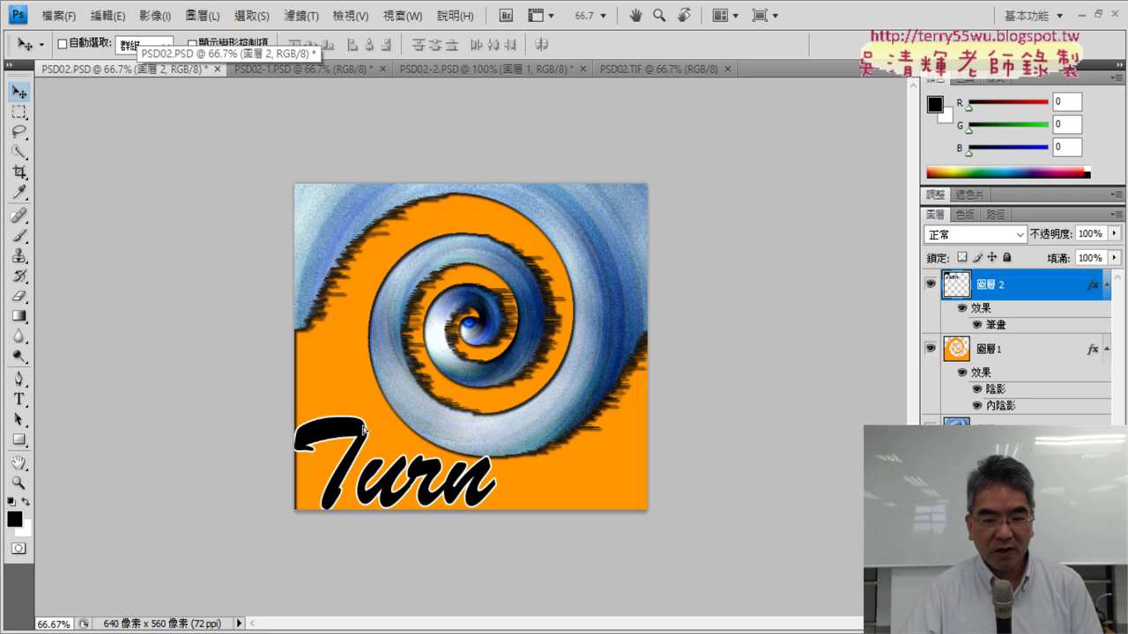
{"action": "left_click", "coordinate": [652, 69]}
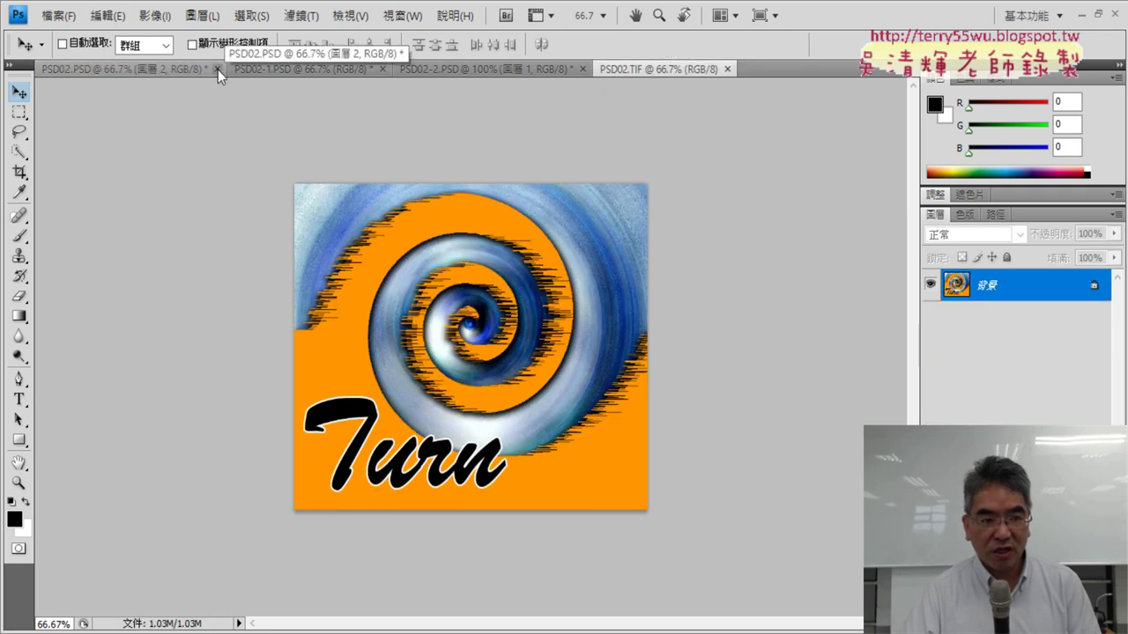
{"action": "left_click", "coordinate": [142, 69]}
{"action": "left_click_drag", "start_coordinate": [355, 429], "coordinate": [361, 412]}
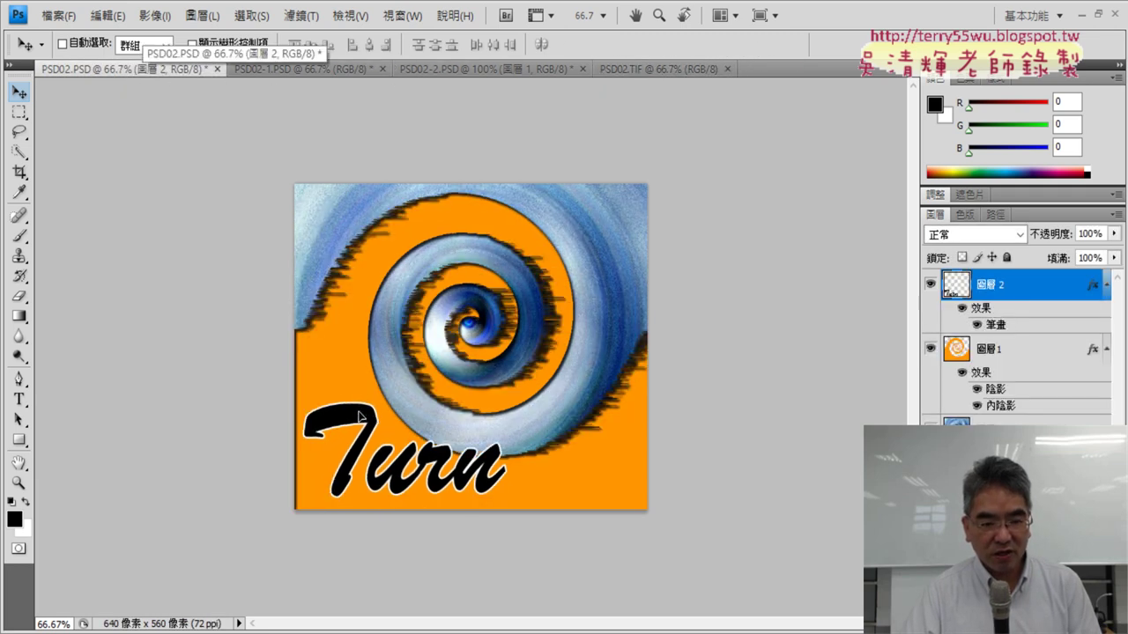
Compare PSD02.PSD with PSD02.TIF, PSD02-1 and PSD02-2, ending on PSD02.PSD.
{"action": "left_click", "coordinate": [660, 68]}
{"action": "left_click", "coordinate": [109, 66]}
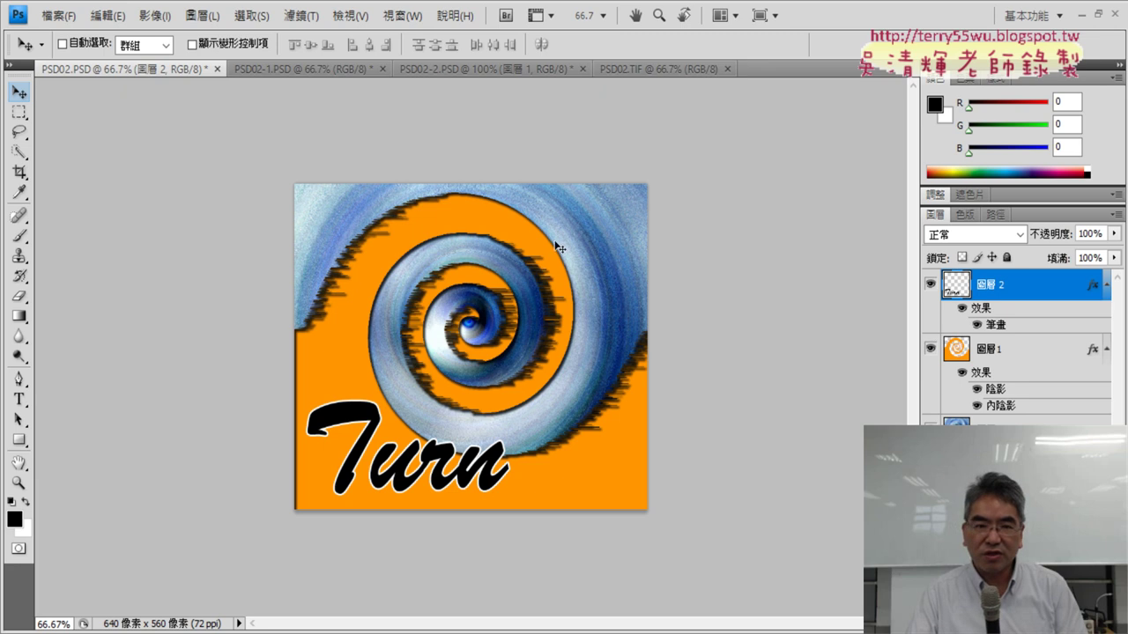
{"action": "left_click", "coordinate": [308, 67]}
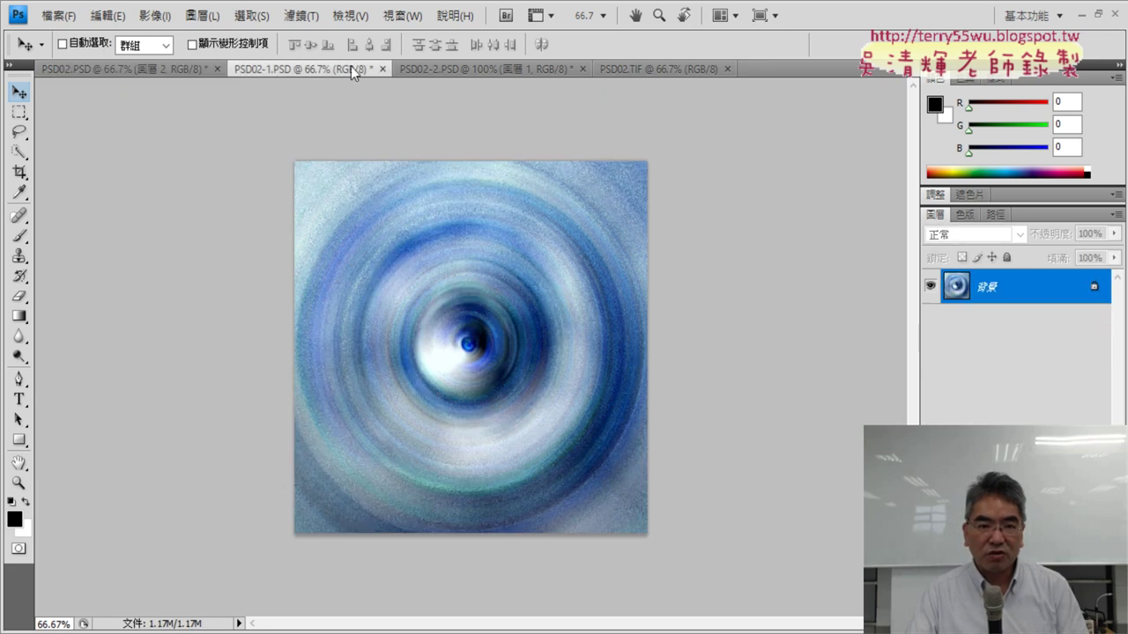
{"action": "left_click", "coordinate": [462, 70]}
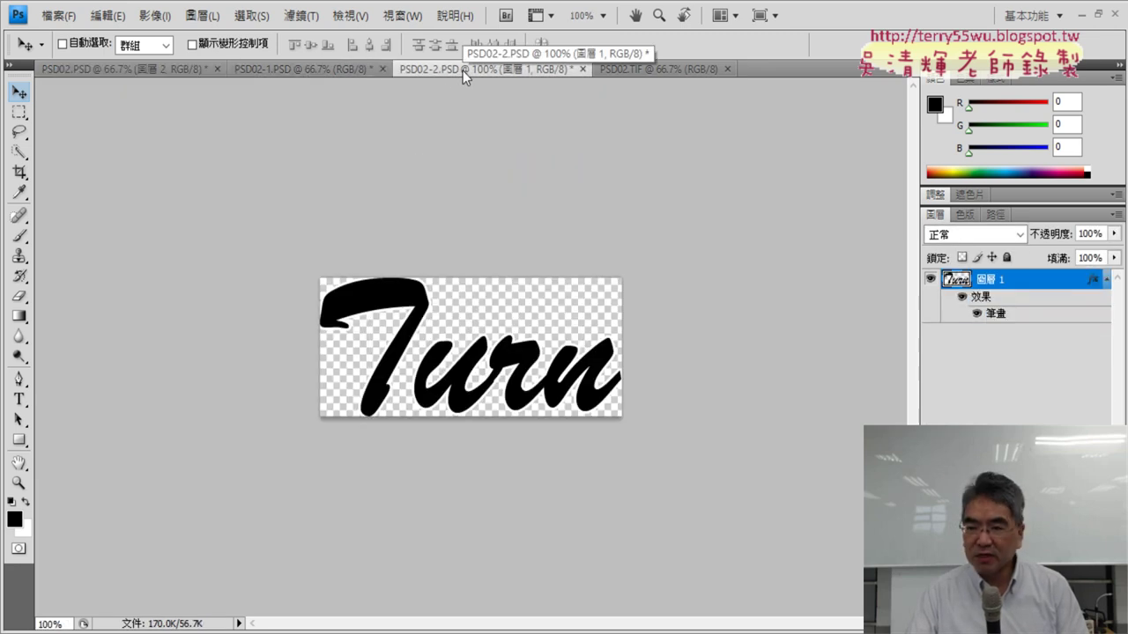
{"action": "left_click", "coordinate": [163, 67]}
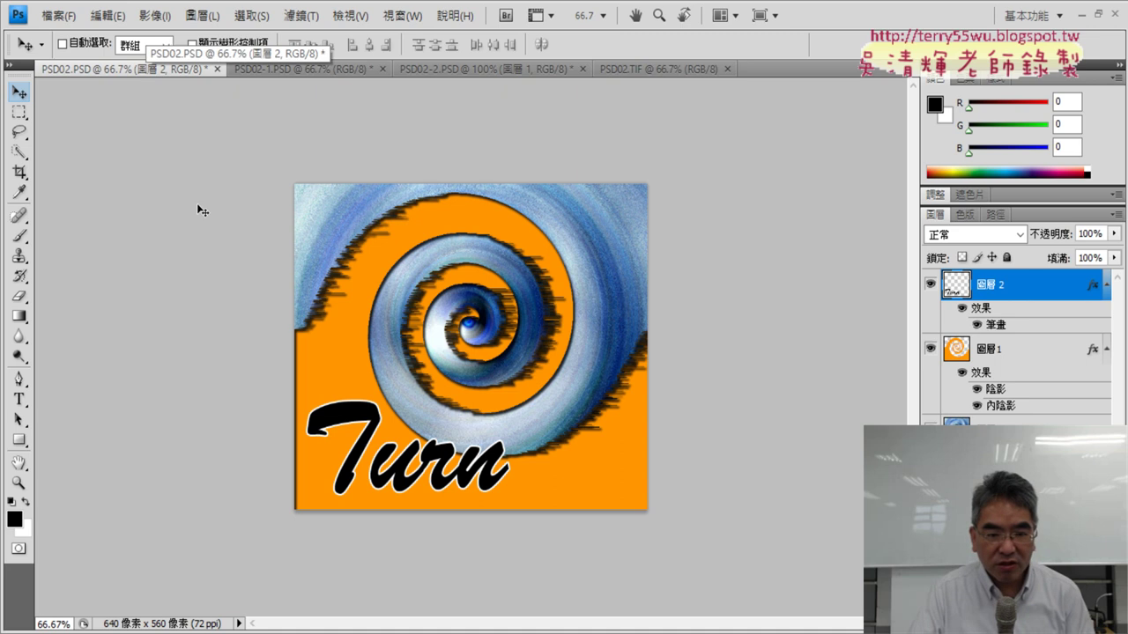
Start Save As and rename the file to PSA204 in folder 204.
{"action": "left_click", "coordinate": [58, 15]}
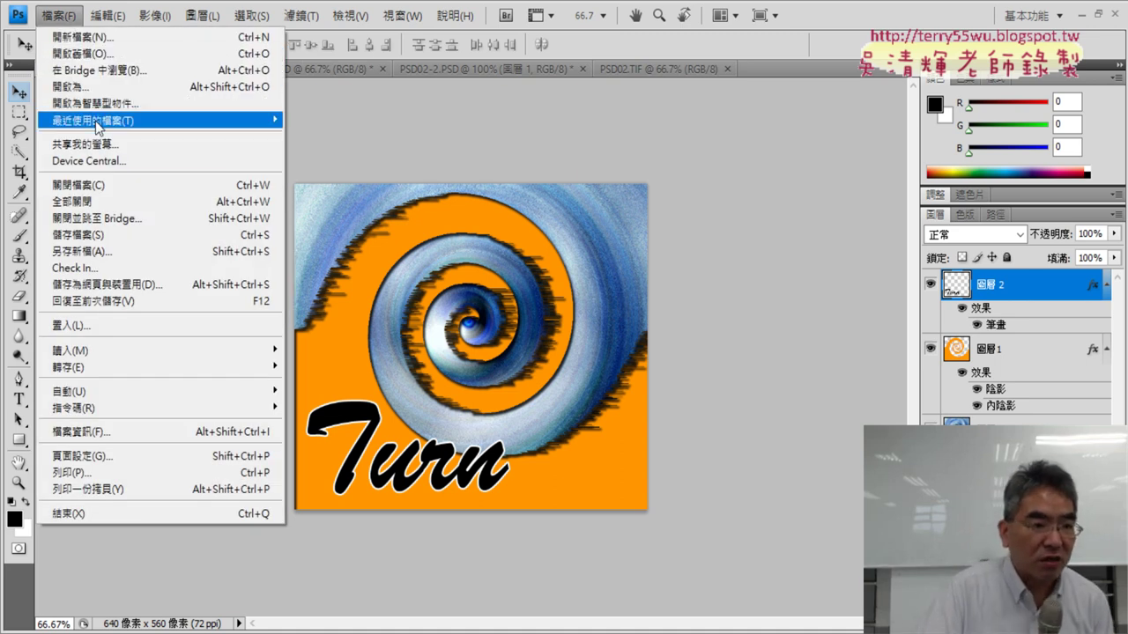
{"action": "left_click", "coordinate": [107, 254]}
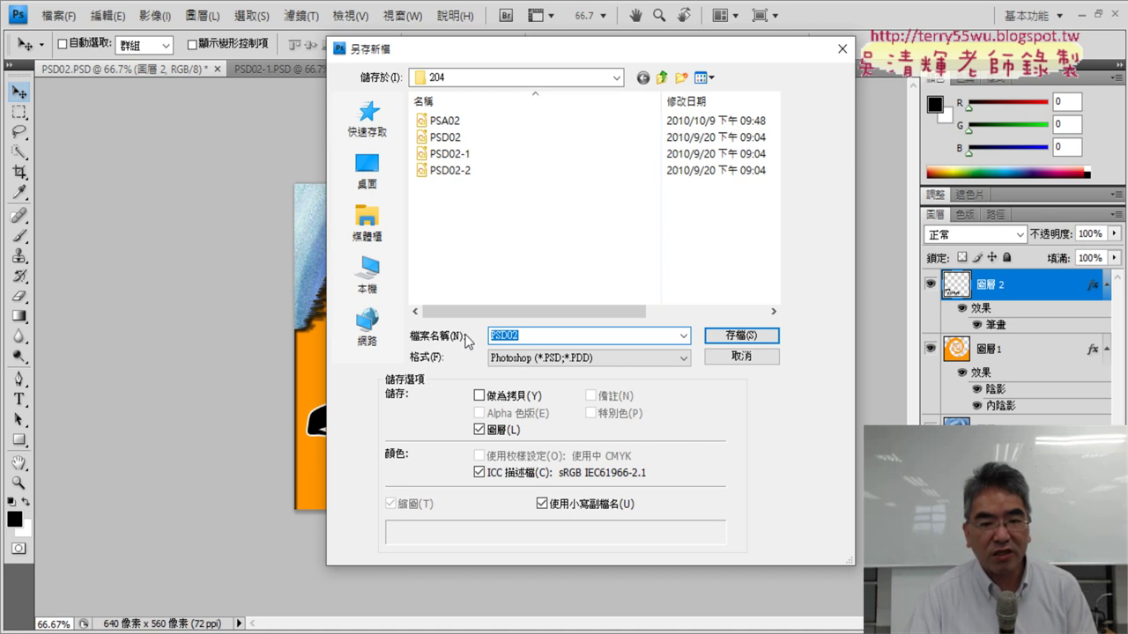
{"action": "left_click", "coordinate": [507, 335]}
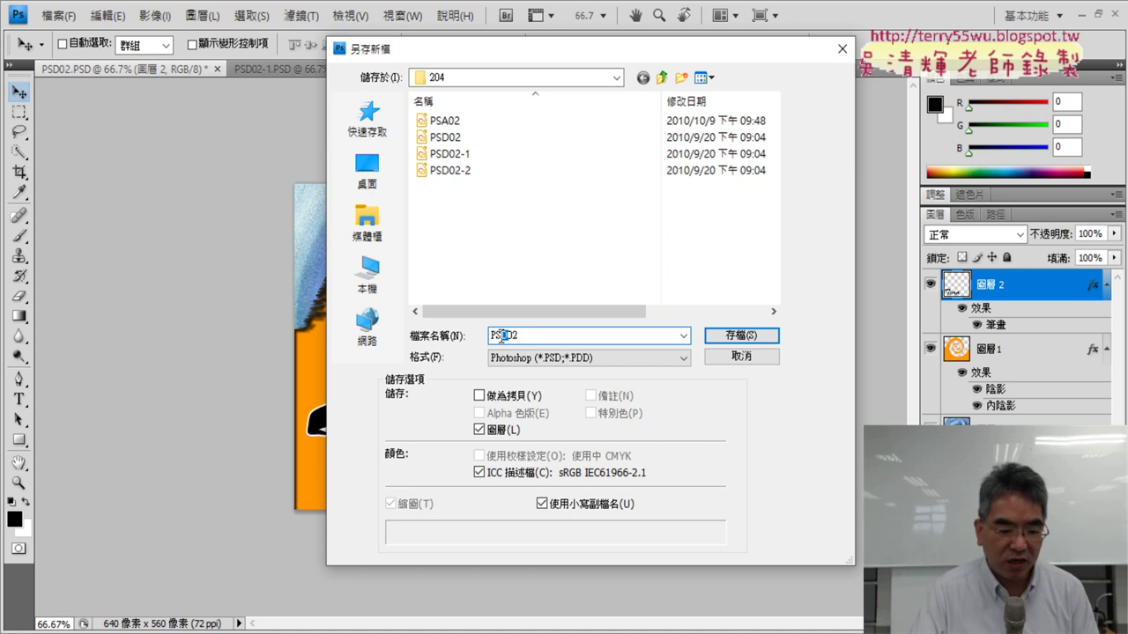
{"action": "key", "text": "BackSpace"}
{"action": "type", "text": "A"}
{"action": "key", "text": "BackSpace"}
{"action": "key", "text": "BackSpace"}
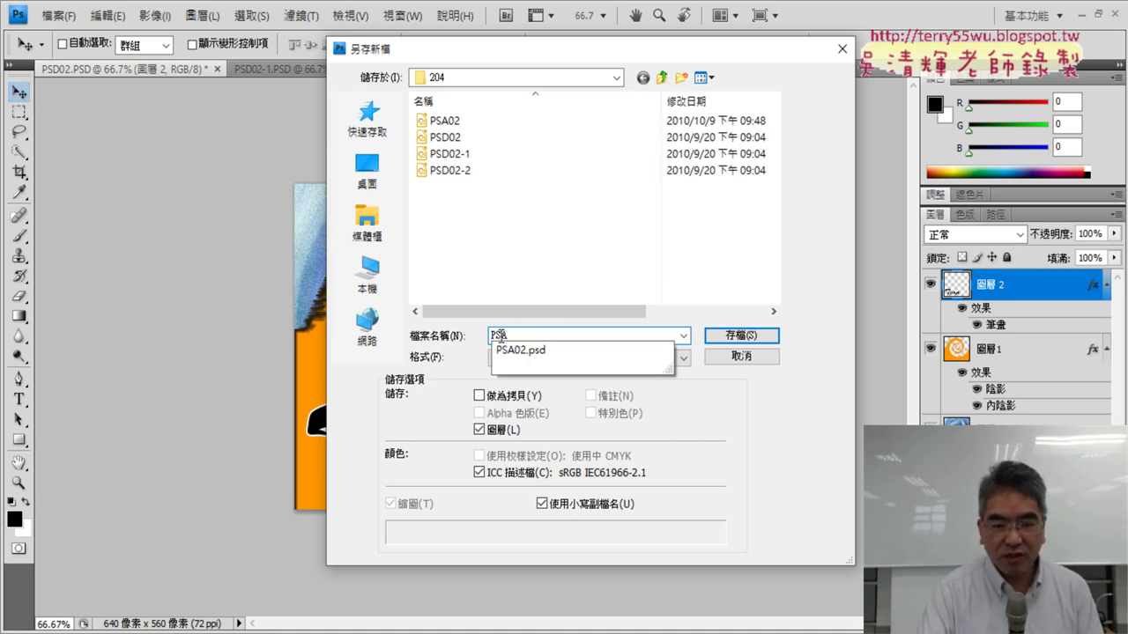
{"action": "type", "text": "204"}
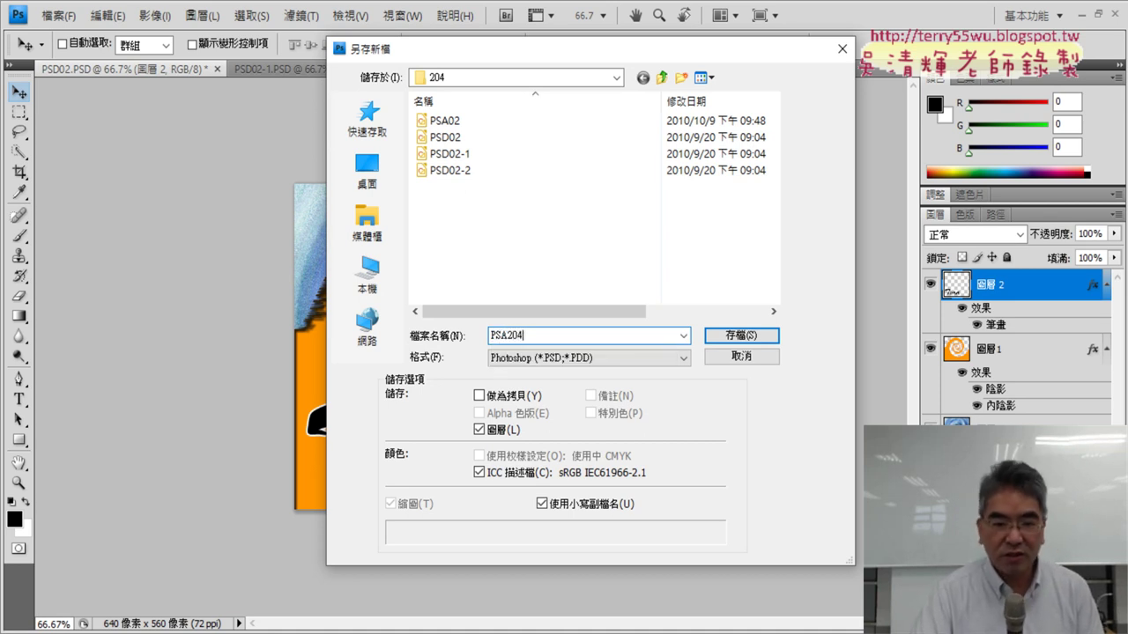